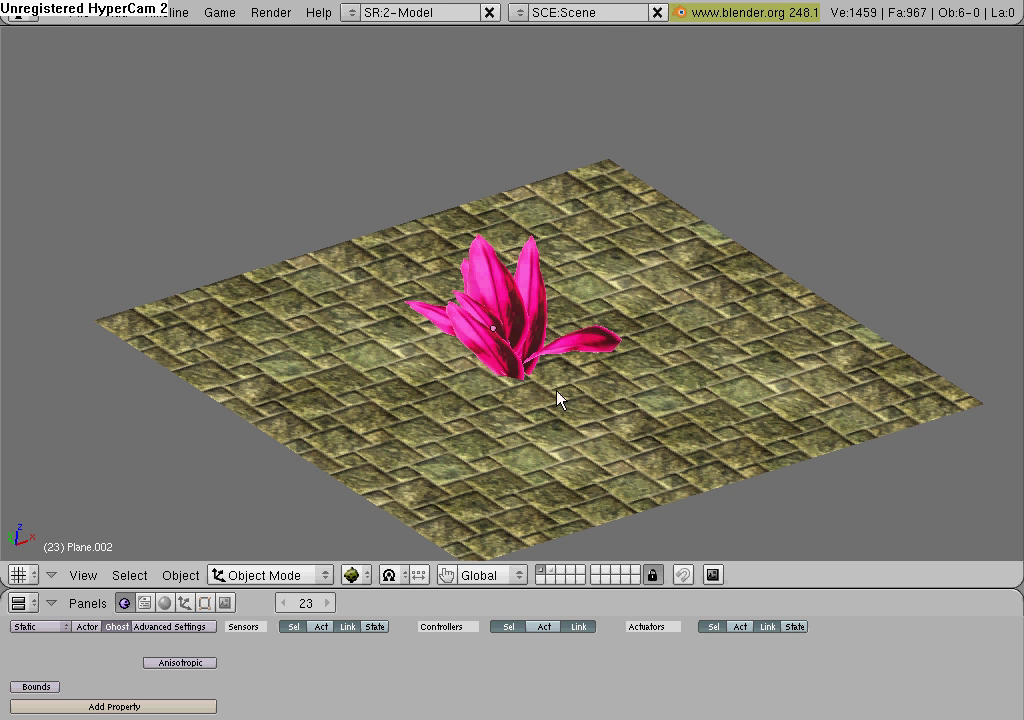
{"action": "mouse_move", "coordinate": [560, 393]}
{"action": "middle_mouse_down"}
{"action": "mouse_move", "coordinate": [515, 398]}
{"action": "mouse_move", "coordinate": [469, 386]}
{"action": "mouse_move", "coordinate": [450, 400]}
{"action": "mouse_move", "coordinate": [526, 409]}
{"action": "mouse_move", "coordinate": [403, 428]}
{"action": "mouse_move", "coordinate": [343, 409]}
{"action": "mouse_move", "coordinate": [325, 421]}
{"action": "mouse_move", "coordinate": [467, 447]}
{"action": "mouse_move", "coordinate": [738, 402]}
{"action": "mouse_move", "coordinate": [546, 423]}
{"action": "mouse_move", "coordinate": [594, 398]}
{"action": "mouse_move", "coordinate": [487, 366]}
{"action": "mouse_move", "coordinate": [496, 362]}
{"action": "middle_mouse_up"}
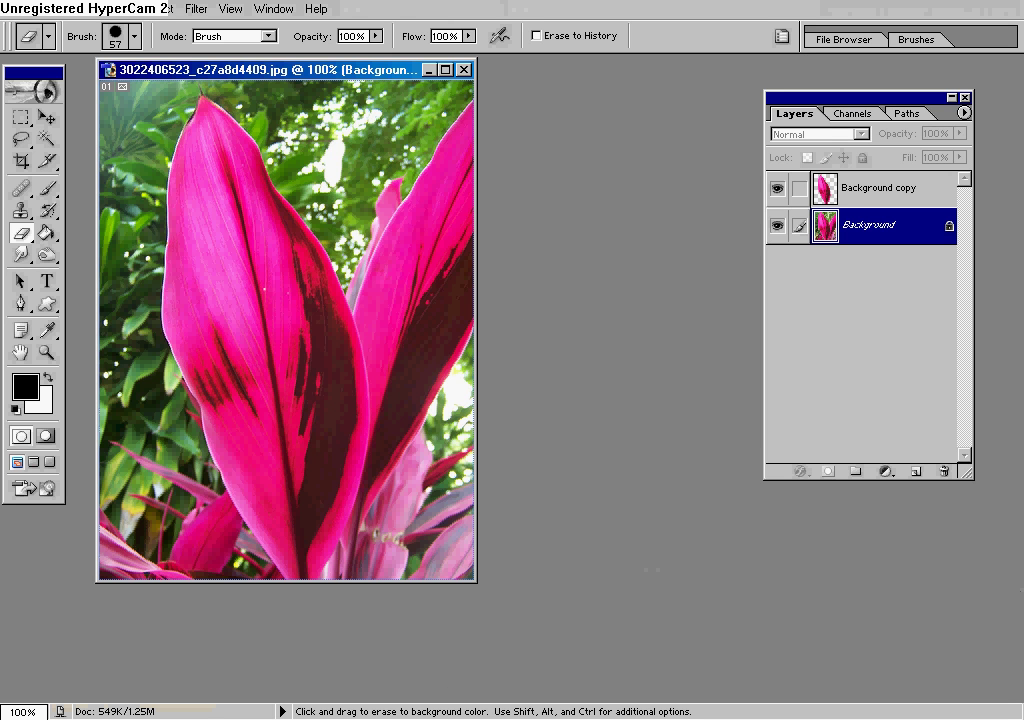
{"action": "left_click", "coordinate": [16, 12]}
{"action": "left_click", "coordinate": [30, 41]}
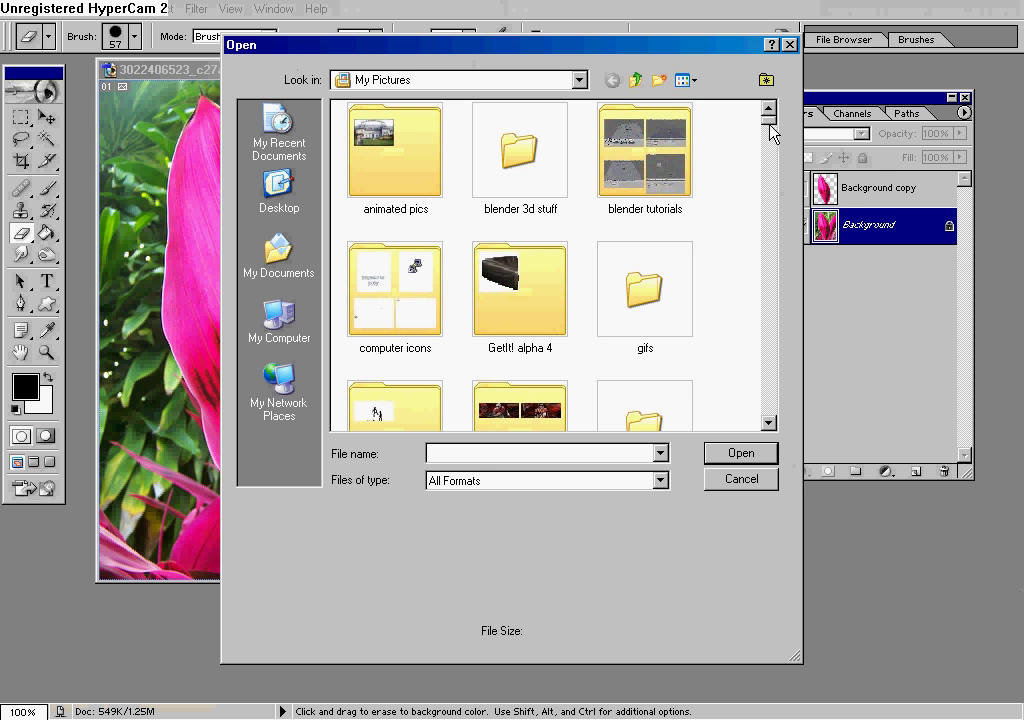
{"action": "scroll", "coordinate": [770, 128], "scroll_direction": "down", "scroll_amount": 1}
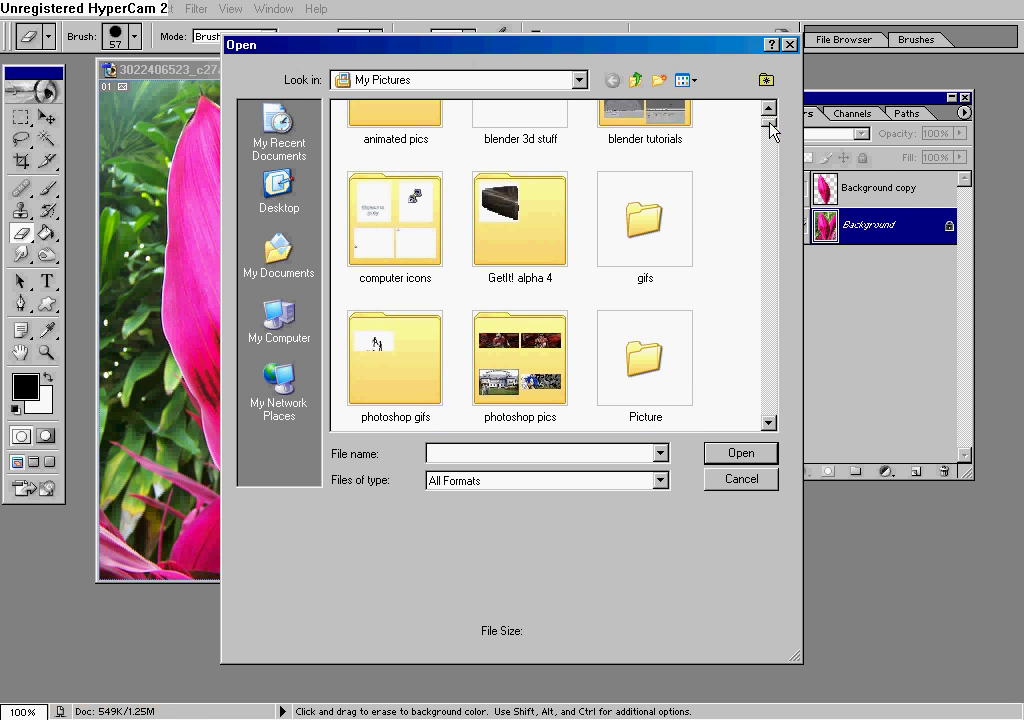
{"action": "left_click", "coordinate": [788, 46]}
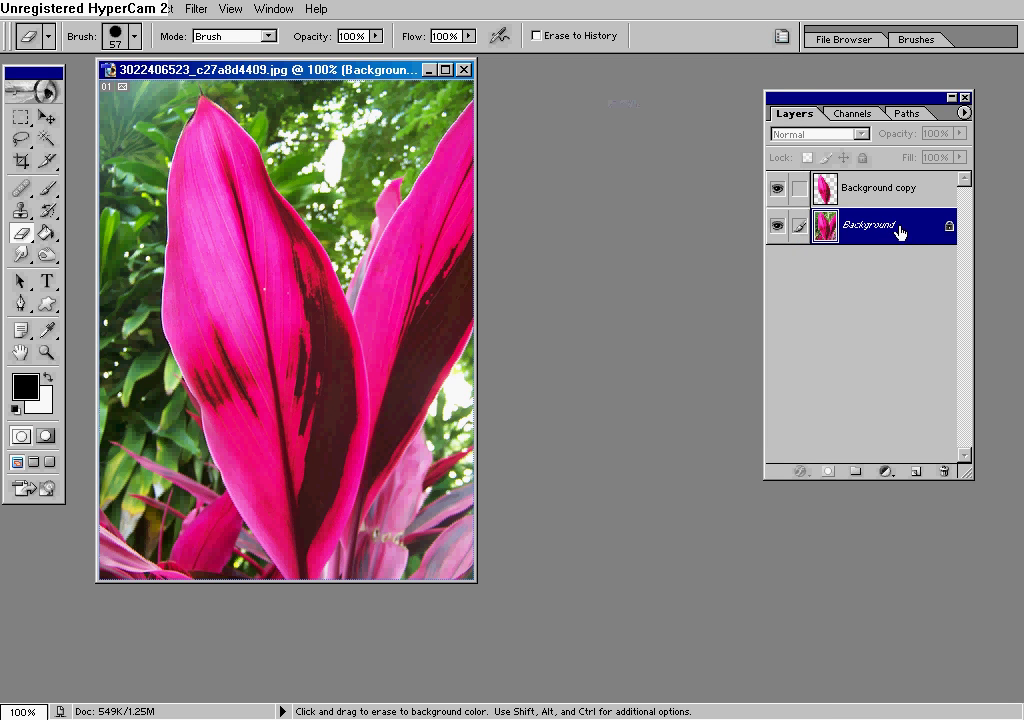
Duplicate the Background layer and hide the original Background layer.
{"action": "left_click_drag", "start_coordinate": [896, 231], "coordinate": [916, 474]}
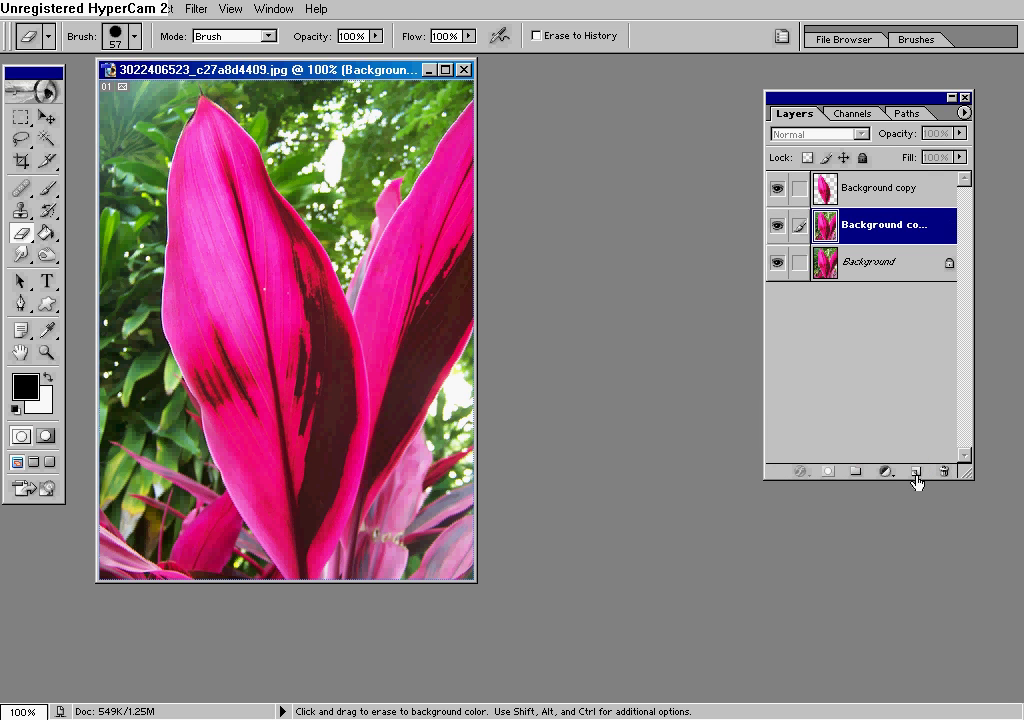
{"action": "left_click", "coordinate": [778, 264]}
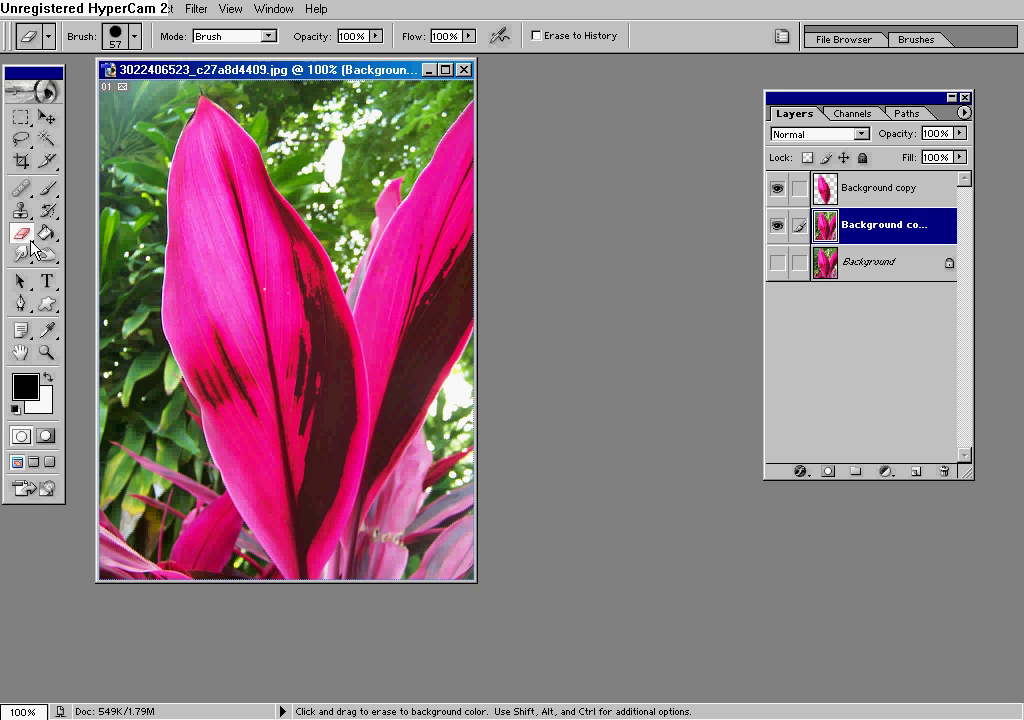
Try erasing the foliage around the leaf on the duplicated layer with the 57-pixel eraser, and discard that layer.
{"action": "mouse_move", "coordinate": [395, 148]}
{"action": "left_mouse_down"}
{"action": "mouse_move", "coordinate": [409, 210]}
{"action": "mouse_move", "coordinate": [420, 350]}
{"action": "mouse_move", "coordinate": [427, 156]}
{"action": "mouse_move", "coordinate": [466, 402]}
{"action": "mouse_move", "coordinate": [441, 530]}
{"action": "left_mouse_up"}
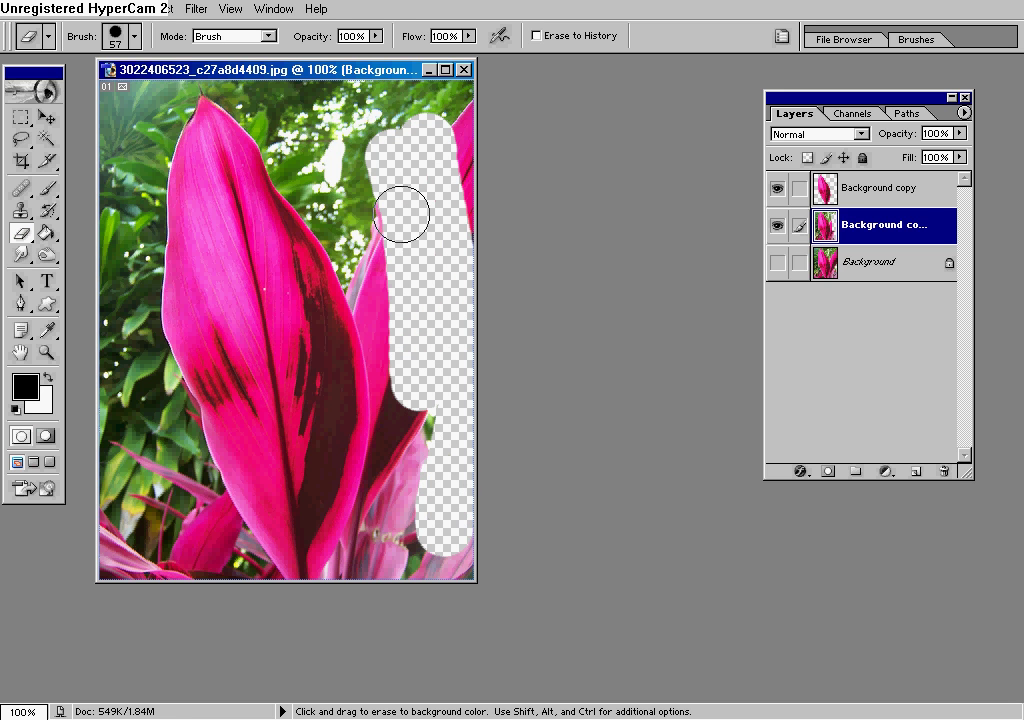
{"action": "mouse_move", "coordinate": [402, 213]}
{"action": "left_mouse_down"}
{"action": "mouse_move", "coordinate": [328, 122]}
{"action": "mouse_move", "coordinate": [384, 102]}
{"action": "mouse_move", "coordinate": [449, 132]}
{"action": "mouse_move", "coordinate": [373, 144]}
{"action": "mouse_move", "coordinate": [412, 100]}
{"action": "mouse_move", "coordinate": [470, 124]}
{"action": "mouse_move", "coordinate": [466, 252]}
{"action": "left_mouse_up"}
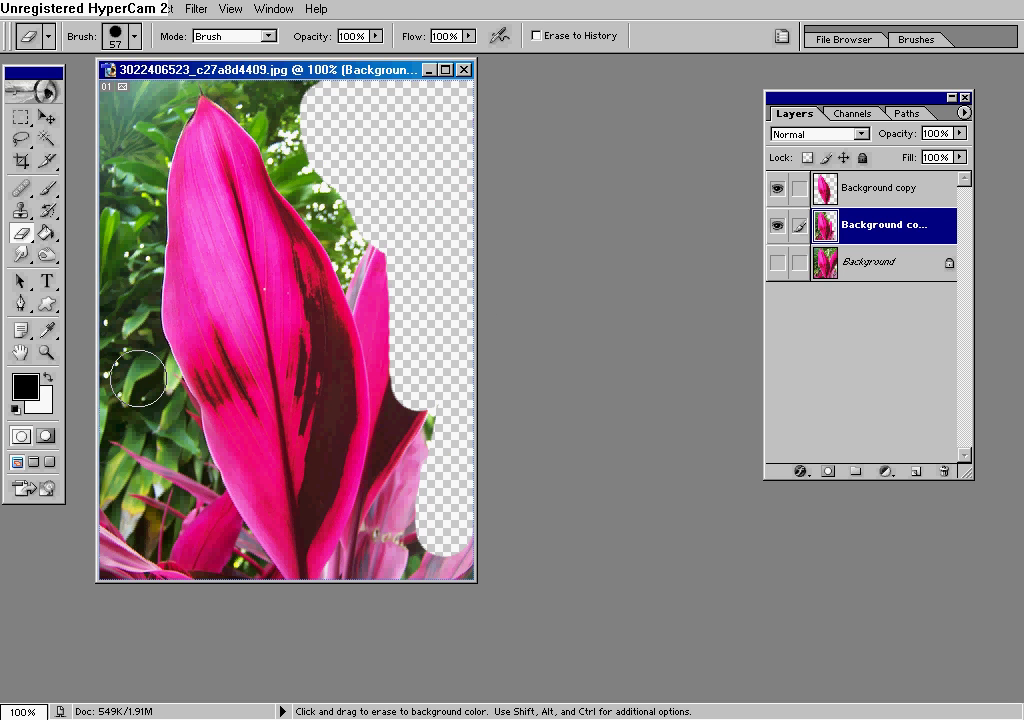
{"action": "mouse_move", "coordinate": [112, 465]}
{"action": "left_mouse_down"}
{"action": "mouse_move", "coordinate": [149, 549]}
{"action": "mouse_move", "coordinate": [115, 474]}
{"action": "mouse_move", "coordinate": [120, 546]}
{"action": "mouse_move", "coordinate": [129, 564]}
{"action": "mouse_move", "coordinate": [165, 566]}
{"action": "mouse_move", "coordinate": [174, 549]}
{"action": "mouse_move", "coordinate": [112, 418]}
{"action": "mouse_move", "coordinate": [110, 351]}
{"action": "mouse_move", "coordinate": [191, 549]}
{"action": "mouse_move", "coordinate": [110, 336]}
{"action": "left_mouse_up"}
{"action": "left_click_drag", "start_coordinate": [850, 226], "coordinate": [948, 471]}
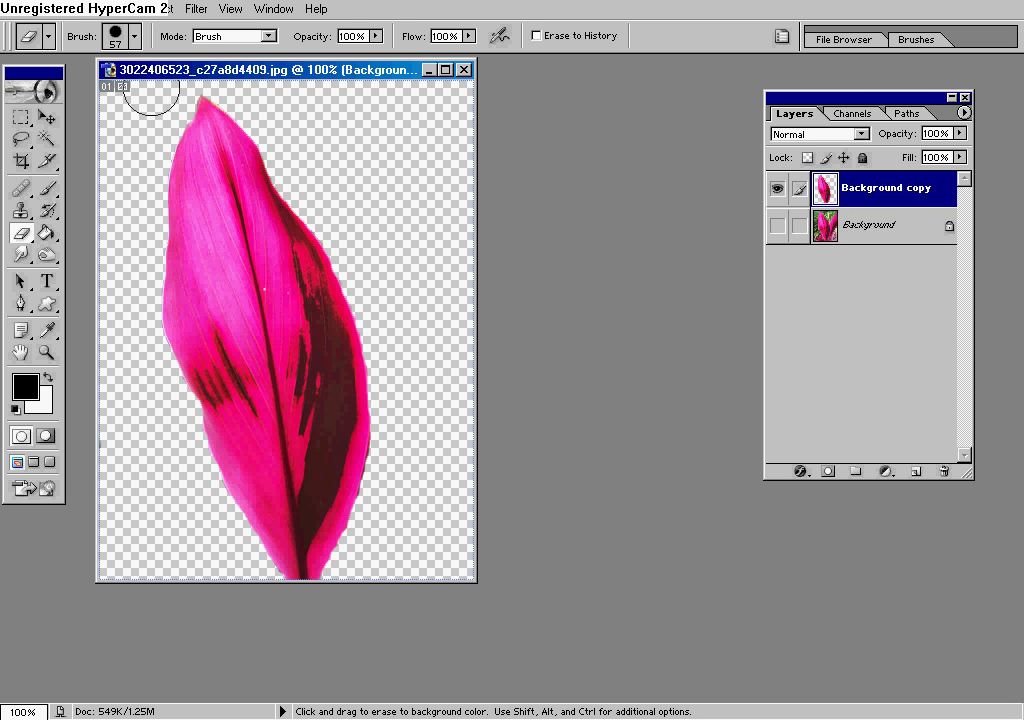
Start saving the cut-out leaf image in PNG format and open its file name for editing.
{"action": "left_click", "coordinate": [18, 12]}
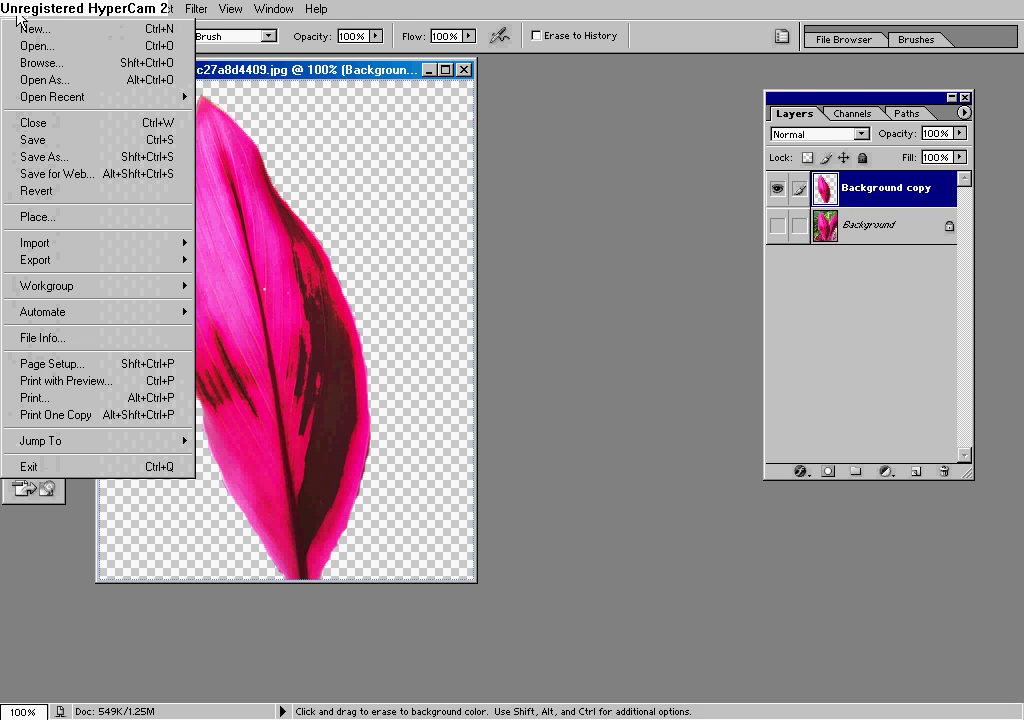
{"action": "left_click", "coordinate": [45, 139]}
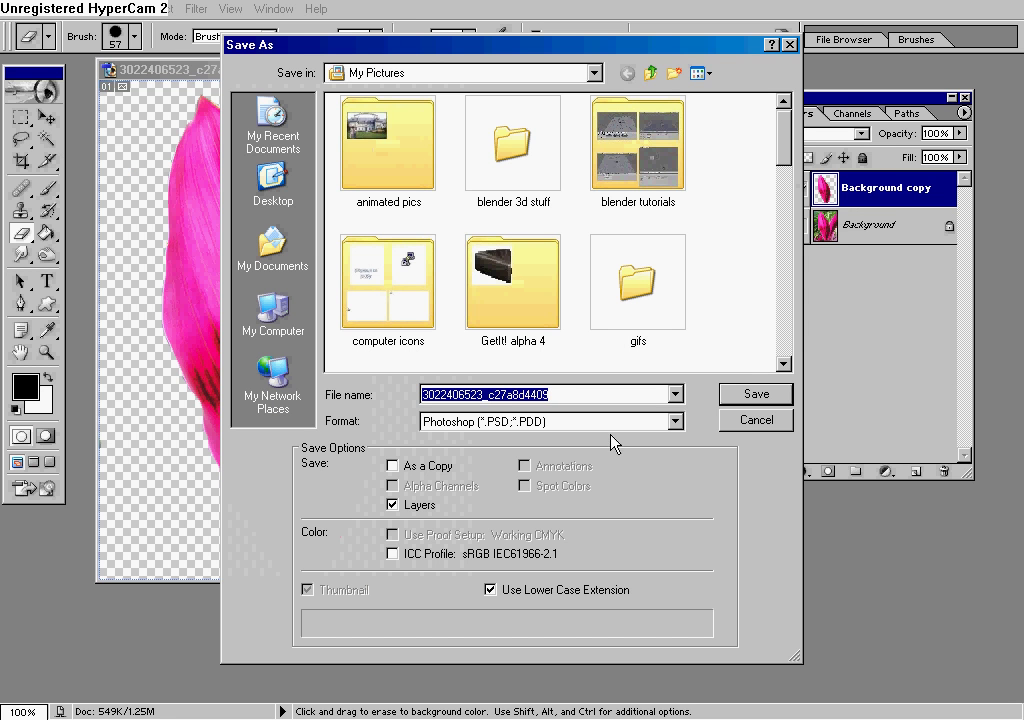
{"action": "left_click", "coordinate": [678, 422]}
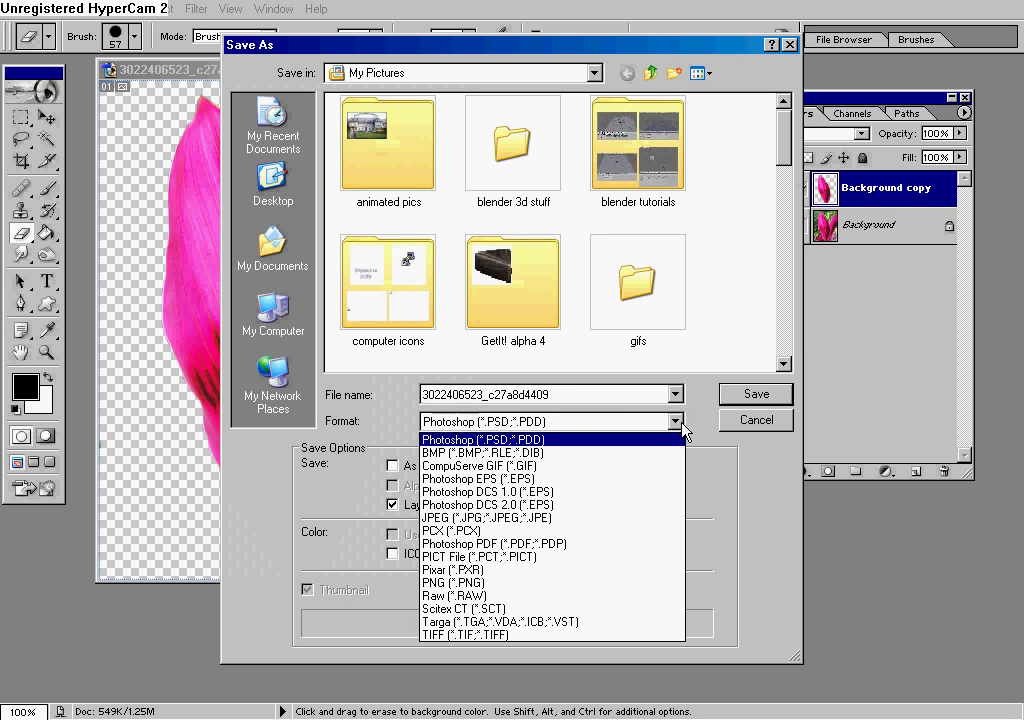
{"action": "left_click", "coordinate": [563, 585]}
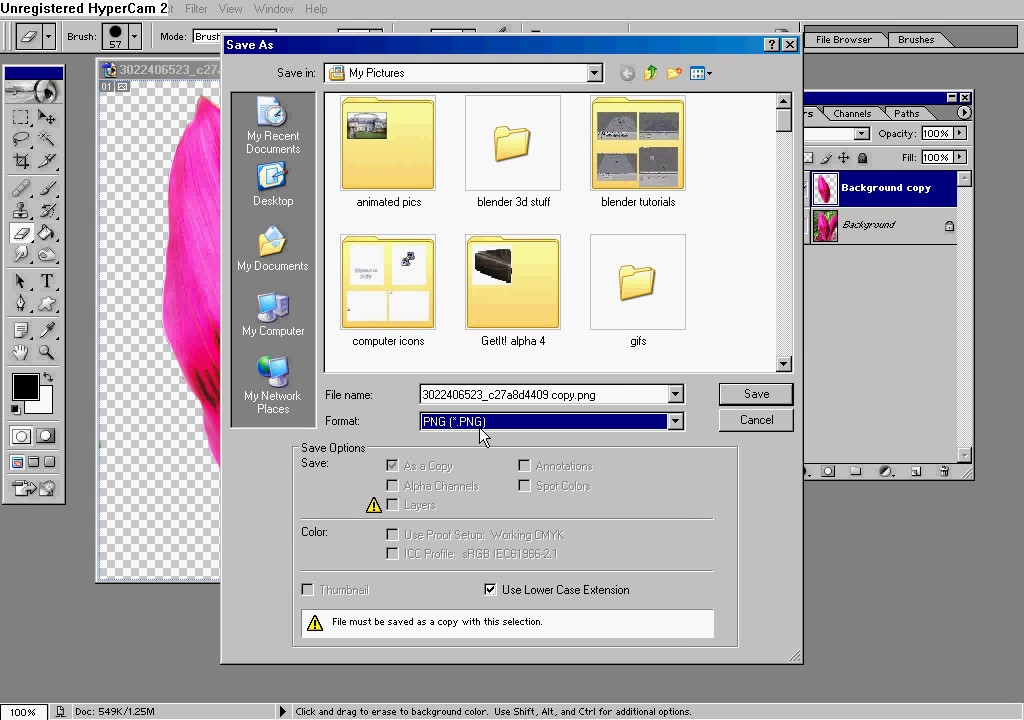
{"action": "left_click", "coordinate": [612, 393]}
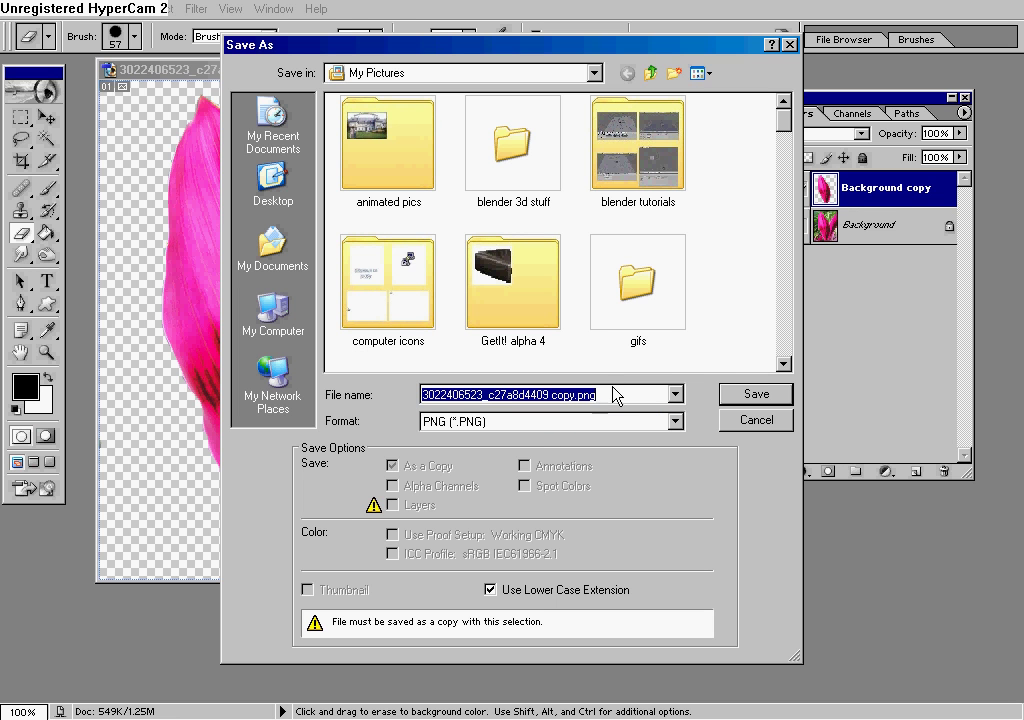
{"action": "type", "text": "p"}
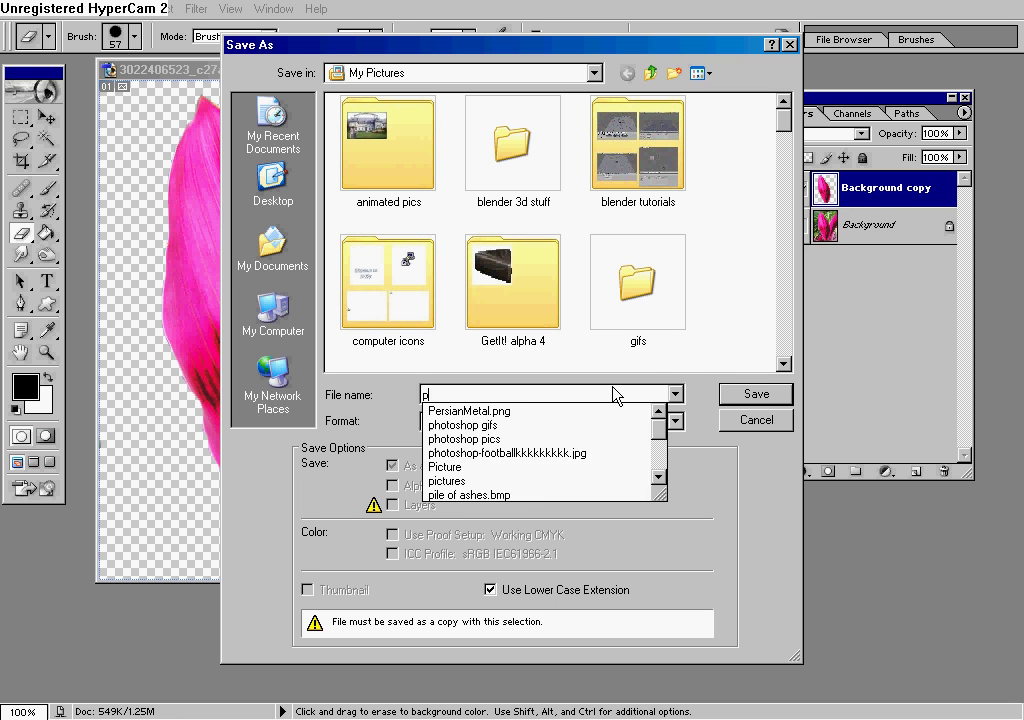
{"action": "type", "text": "urp"}
{"action": "key", "text": "BackSpace"}
{"action": "key", "text": "BackSpace"}
{"action": "key", "text": "BackSpace"}
{"action": "key", "text": "BackSpace"}
{"action": "type", "text": "blender purpl"}
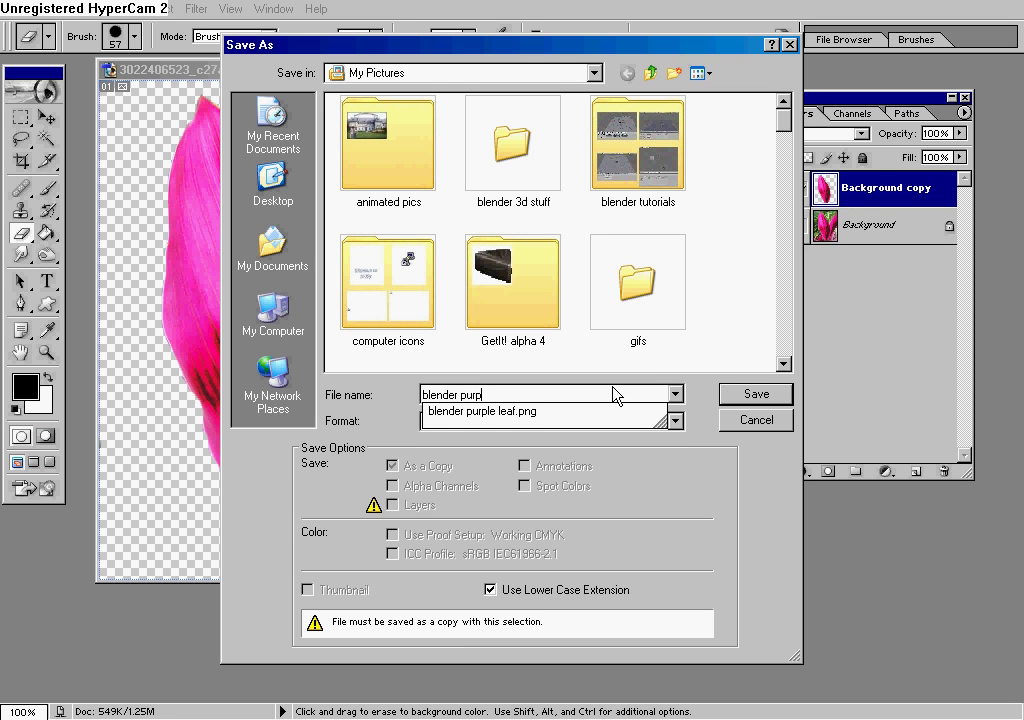
{"action": "key", "text": "BackSpace"}
{"action": "key", "text": "BackSpace"}
{"action": "key", "text": "BackSpace"}
{"action": "key", "text": "BackSpace"}
{"action": "key", "text": "BackSpace"}
{"action": "key", "text": "BackSpace"}
{"action": "key", "text": "BackSpace"}
{"action": "key", "text": "BackSpace"}
{"action": "key", "text": "BackSpace"}
{"action": "key", "text": "BackSpace"}
{"action": "key", "text": "BackSpace"}
{"action": "key", "text": "BackSpace"}
{"action": "key", "text": "BackSpace"}
Name the file "big purple leaf" and save it as a PNG with no interlacing.
{"action": "type", "text": "big purple leaf"}
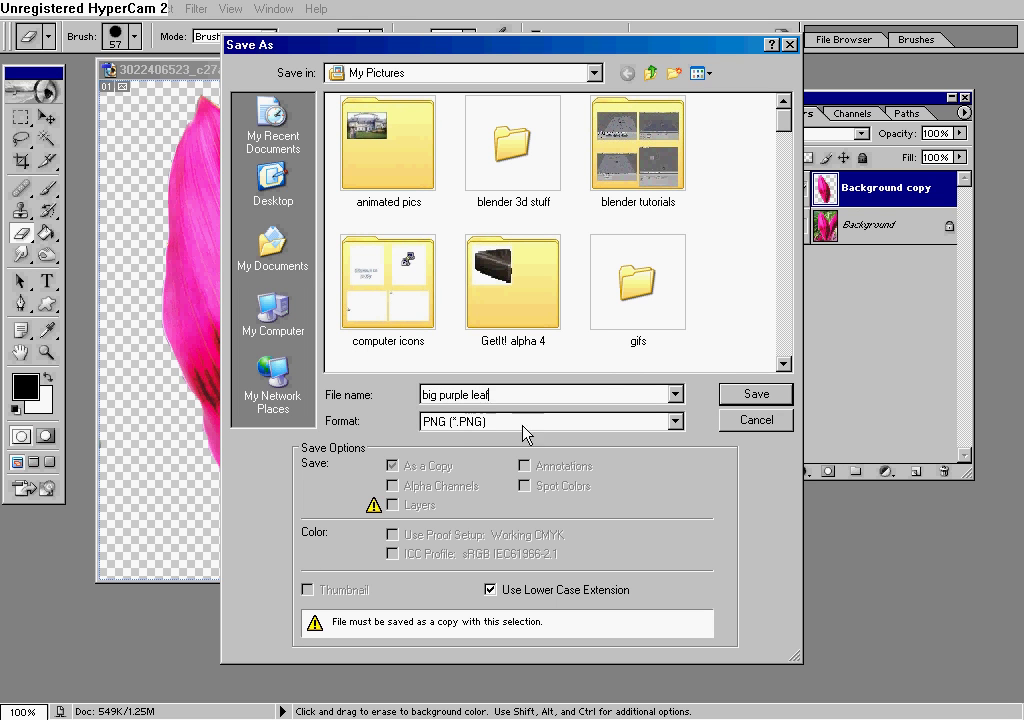
{"action": "left_click", "coordinate": [752, 394]}
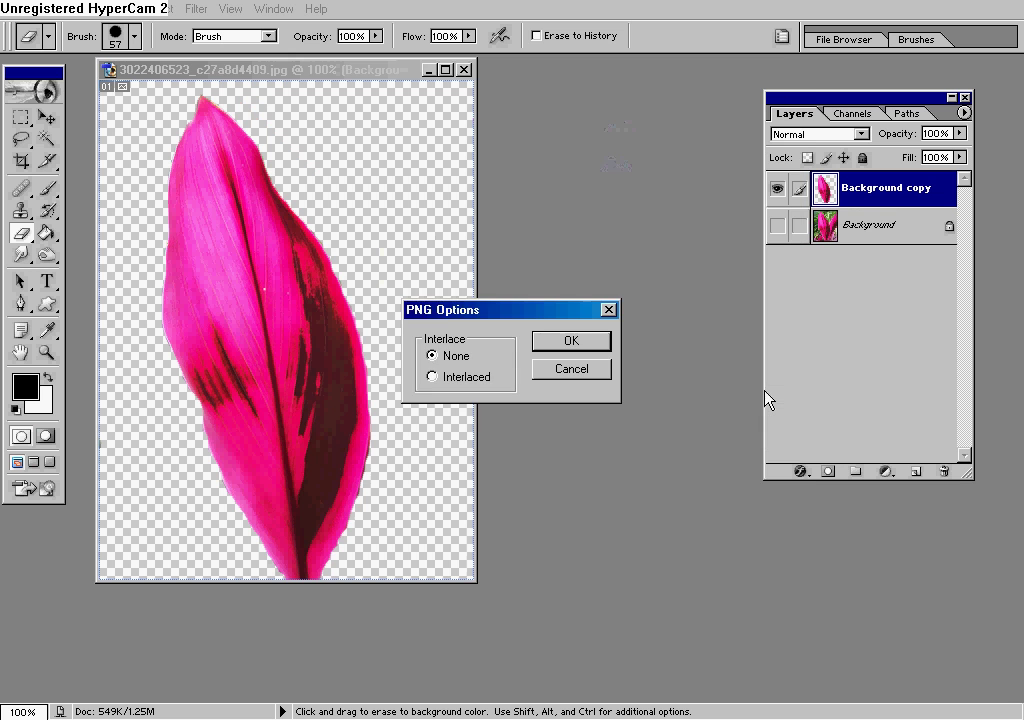
{"action": "left_click", "coordinate": [606, 341]}
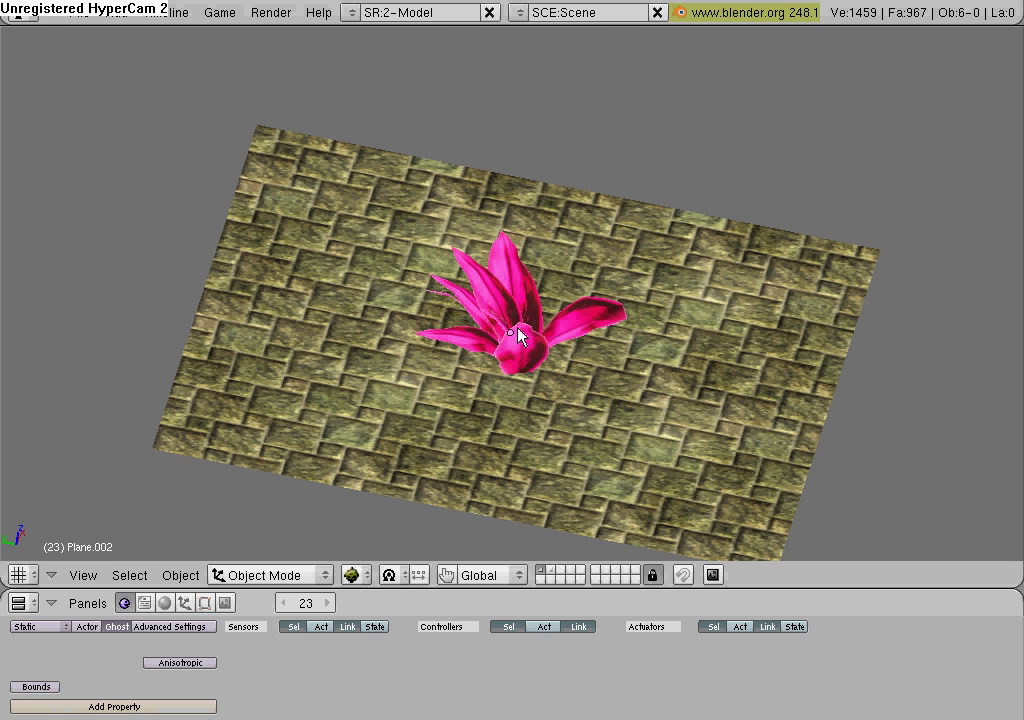
In Blender, move the pink leaf plant and the stone floor plane together to another layer.
{"action": "right_click", "coordinate": [520, 341]}
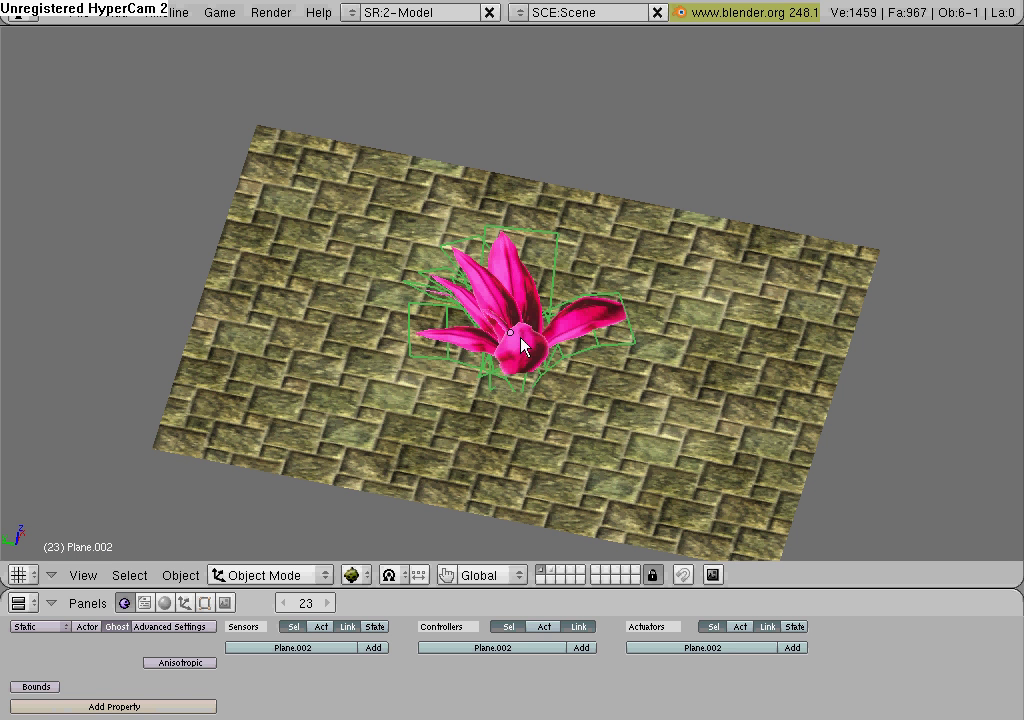
{"action": "right_click", "coordinate": [497, 460], "text": "shift"}
{"action": "key", "text": "m"}
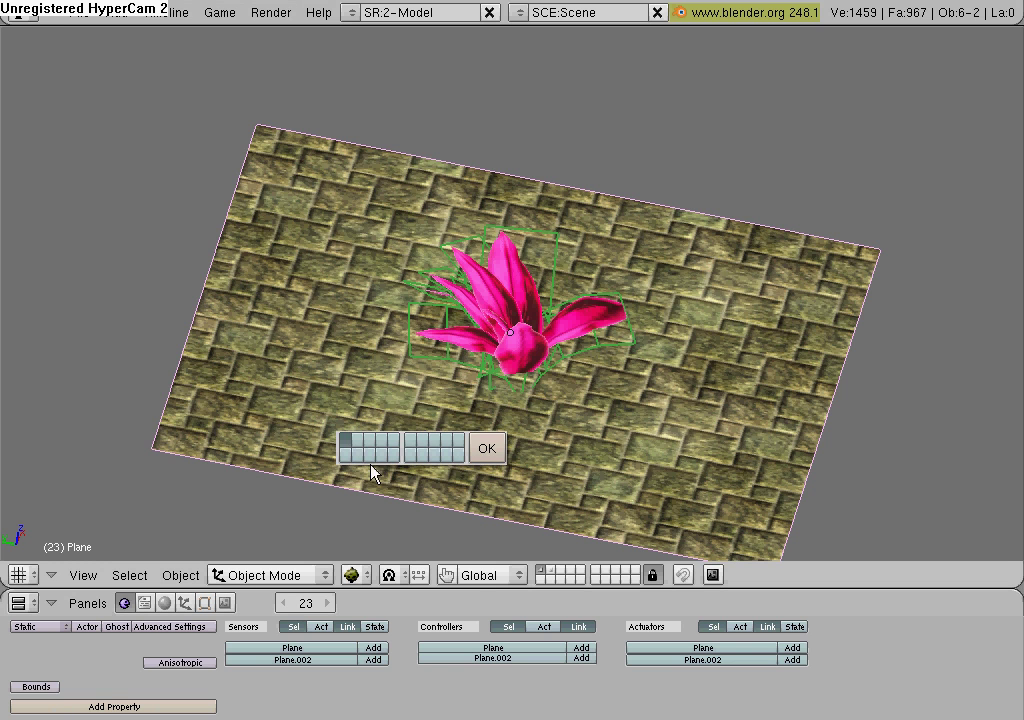
{"action": "left_click", "coordinate": [361, 445]}
{"action": "left_click", "coordinate": [487, 448]}
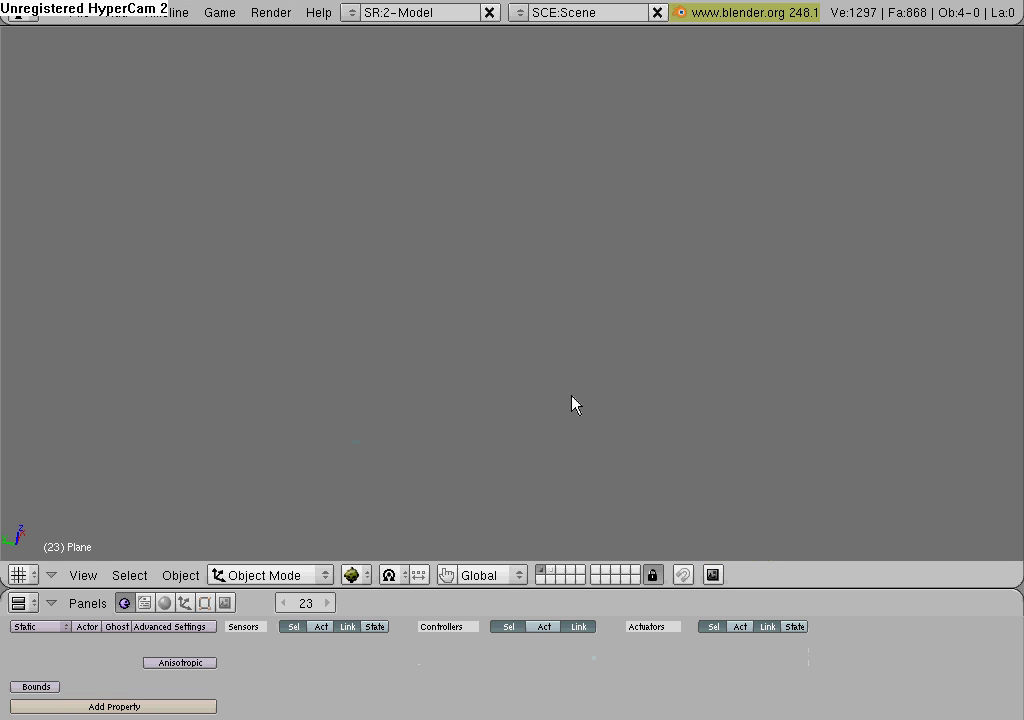
Add a mesh plane in top view and scale it to about 2 times its size along the X axis.
{"action": "left_click", "coordinate": [487, 406]}
{"action": "key", "text": "space"}
{"action": "mouse_move", "coordinate": [660, 378]}
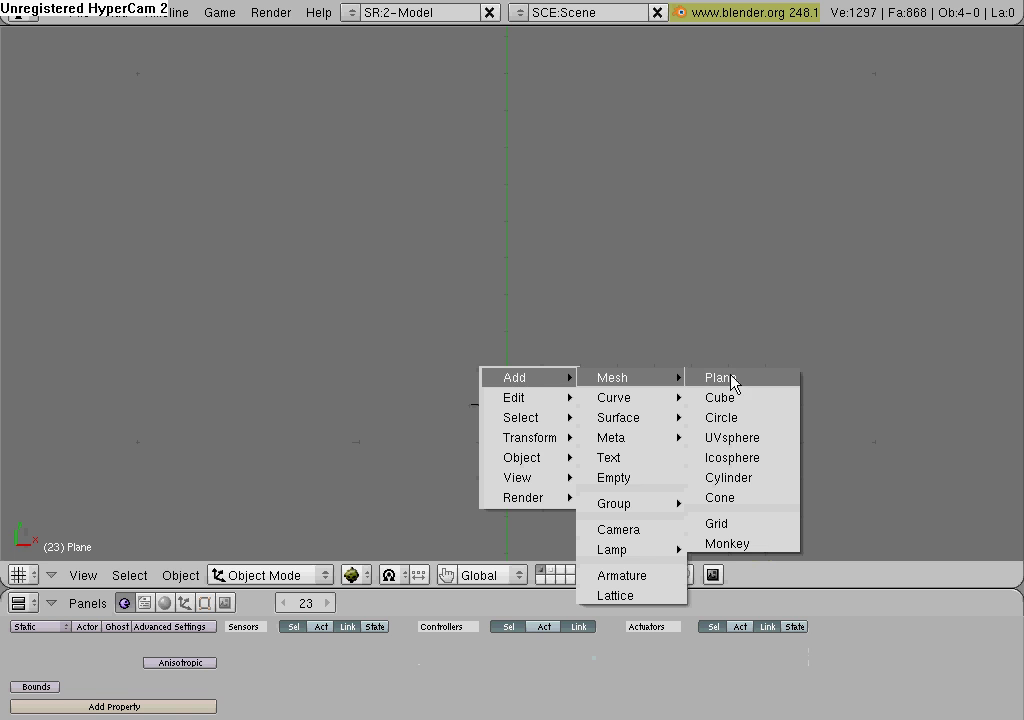
{"action": "left_click", "coordinate": [722, 378]}
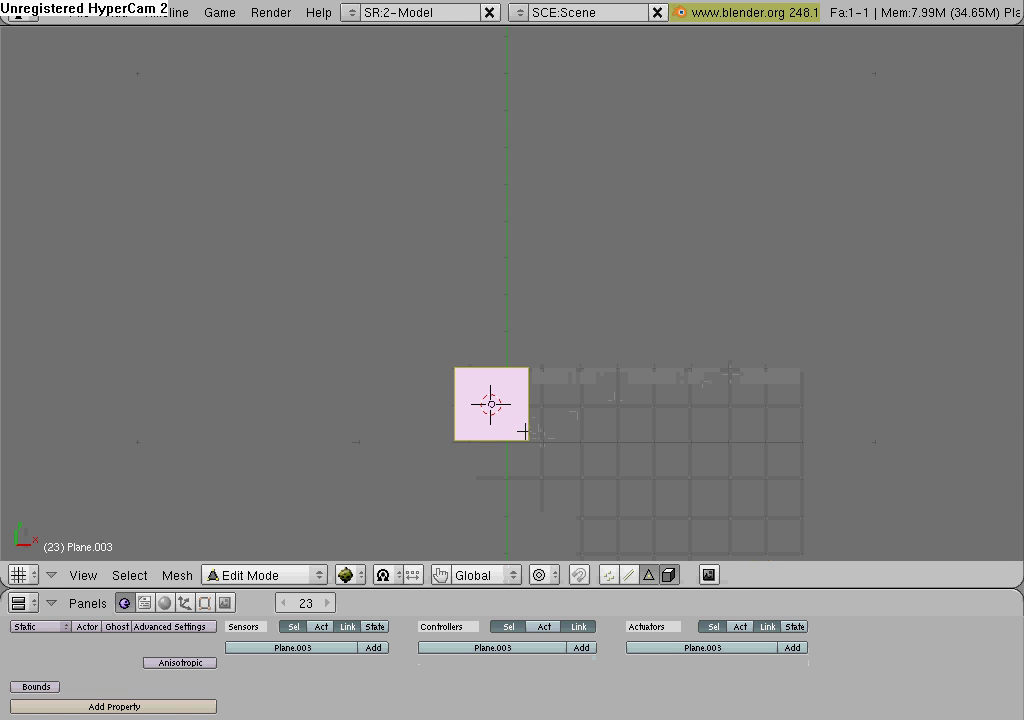
{"action": "key", "text": "s"}
{"action": "key", "text": "x"}
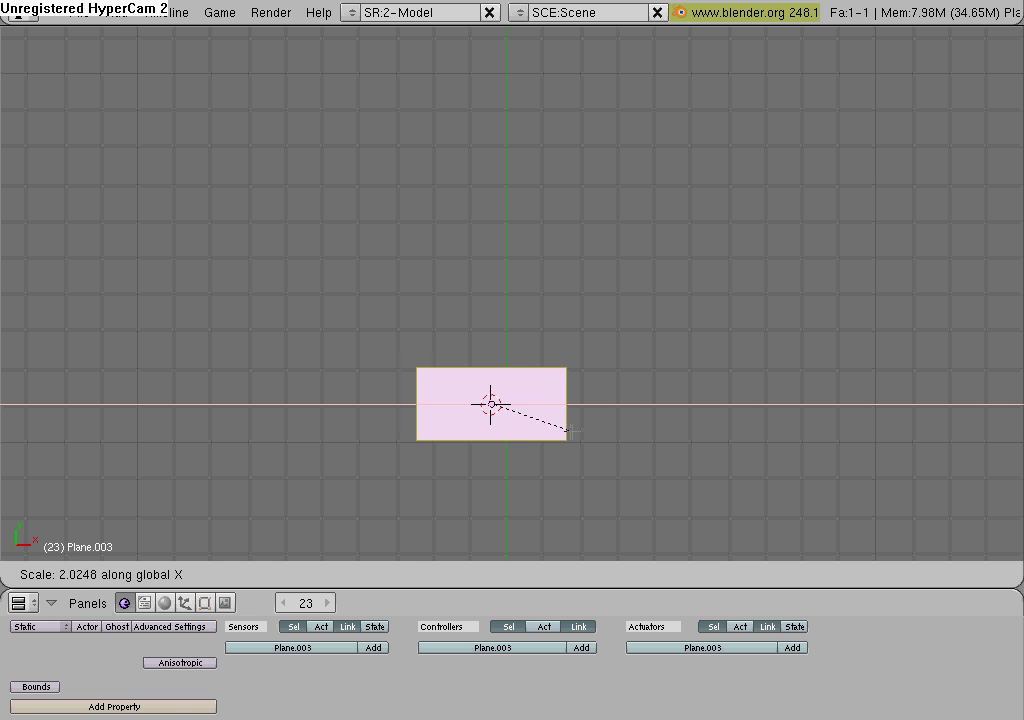
{"action": "left_click", "coordinate": [566, 428]}
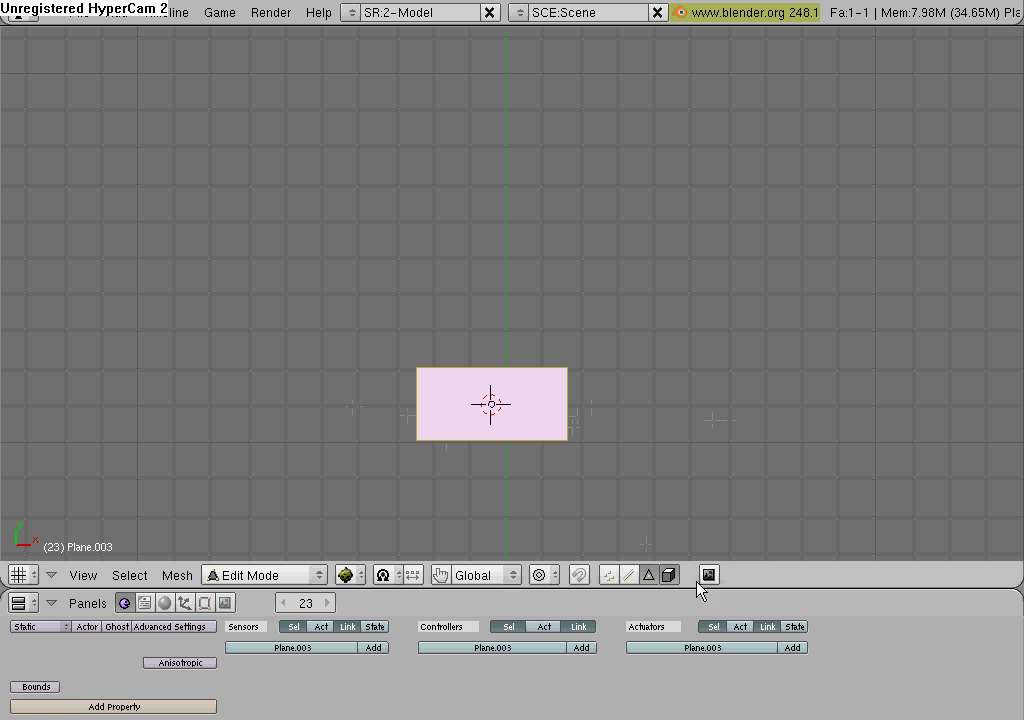
Split the 3D view vertically at about three quarters of its width and make the narrower area a UV/Image Editor.
{"action": "right_click", "coordinate": [754, 587]}
{"action": "left_click", "coordinate": [752, 569]}
{"action": "left_click", "coordinate": [766, 479]}
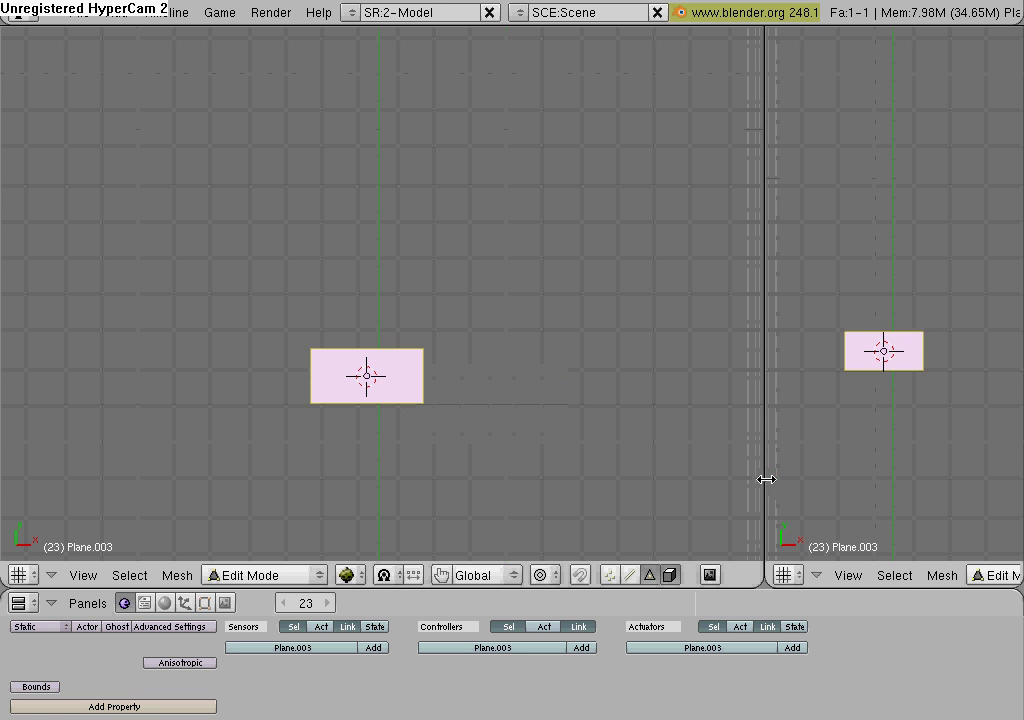
{"action": "left_click", "coordinate": [789, 576]}
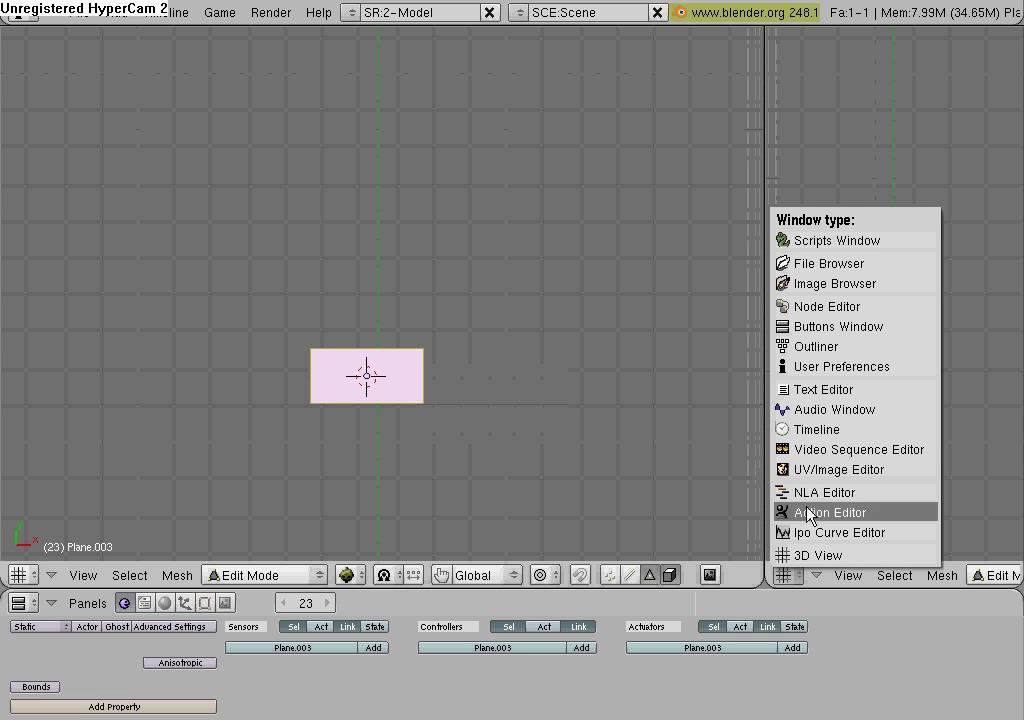
{"action": "left_click", "coordinate": [816, 470]}
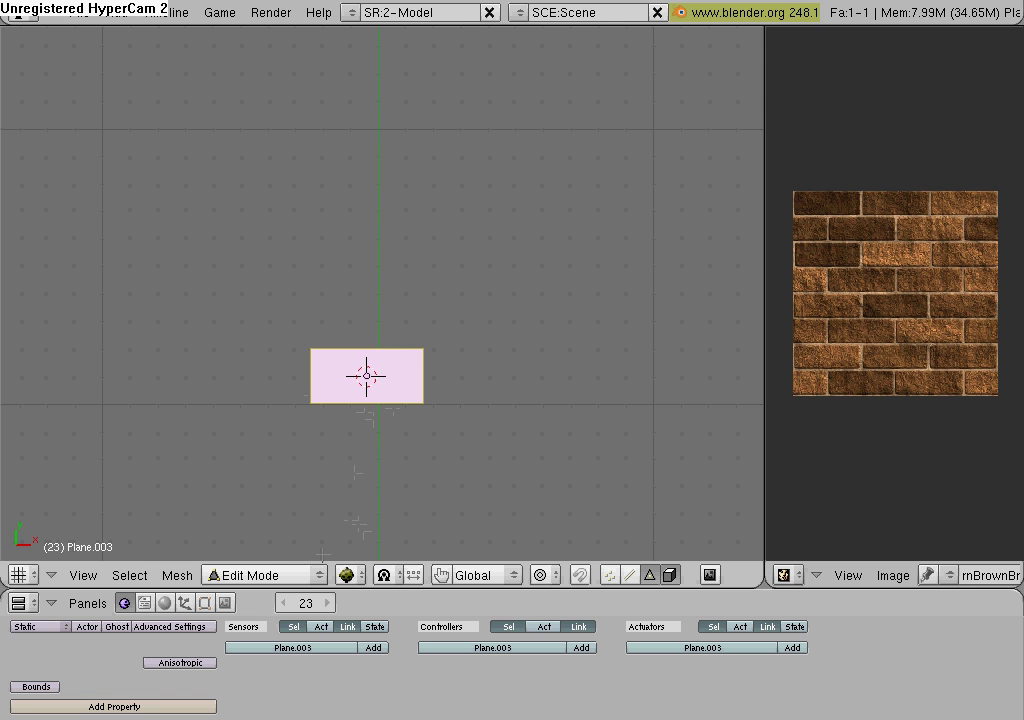
Unwrap the new plane's face in Edit Mode so it can take a UV-mapped image.
{"action": "left_click", "coordinate": [265, 575]}
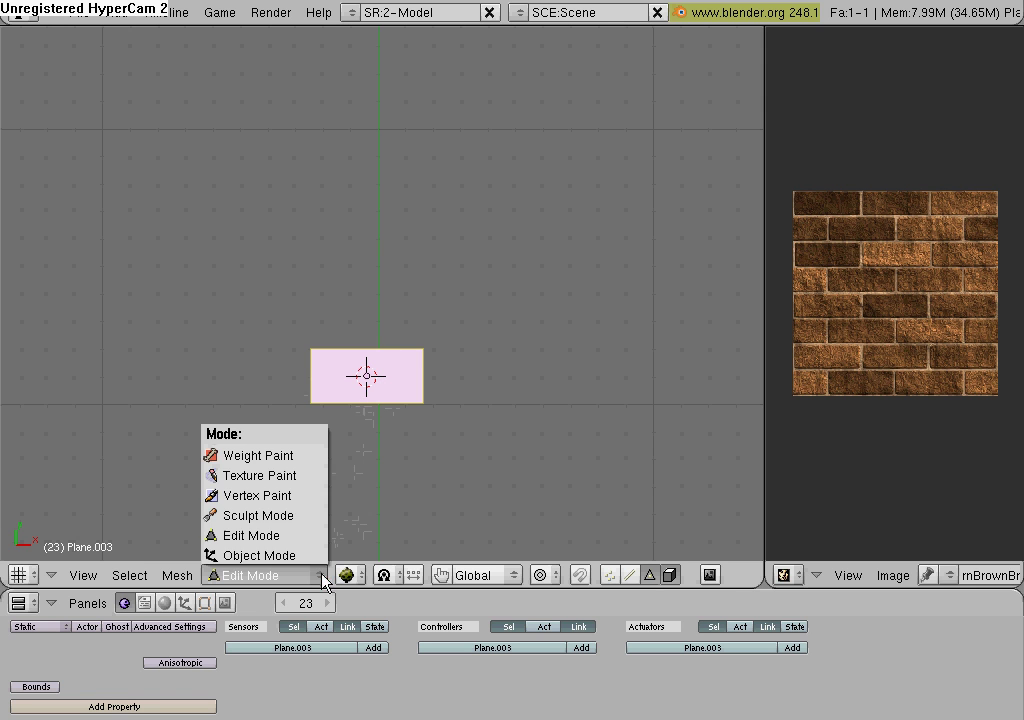
{"action": "left_click", "coordinate": [300, 535]}
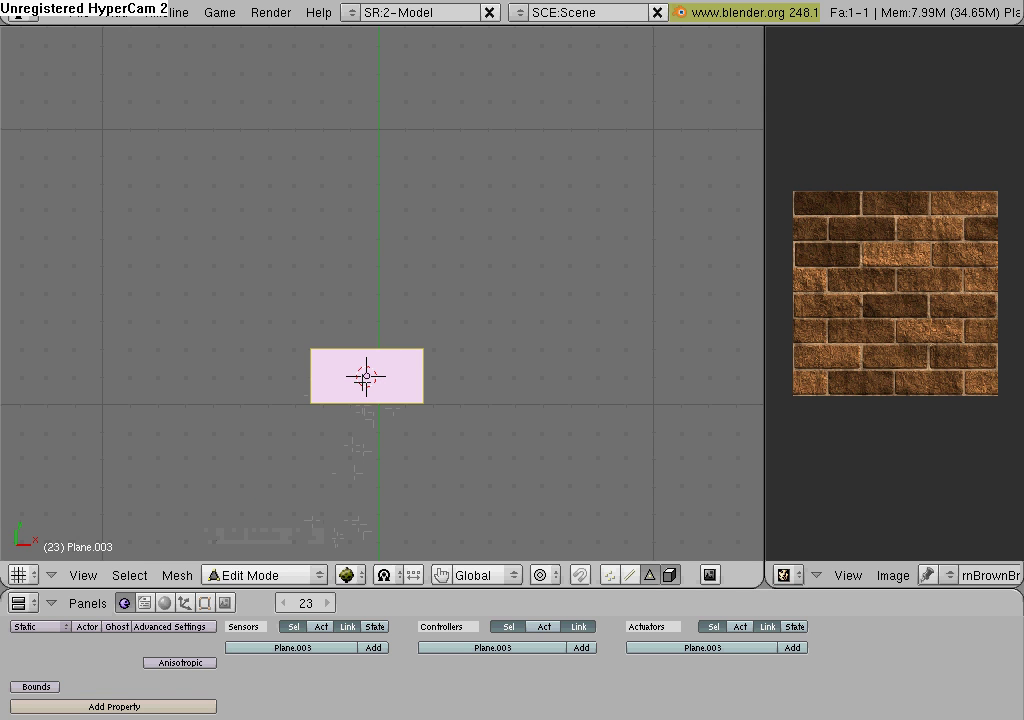
{"action": "key", "text": "u"}
{"action": "left_click", "coordinate": [366, 383]}
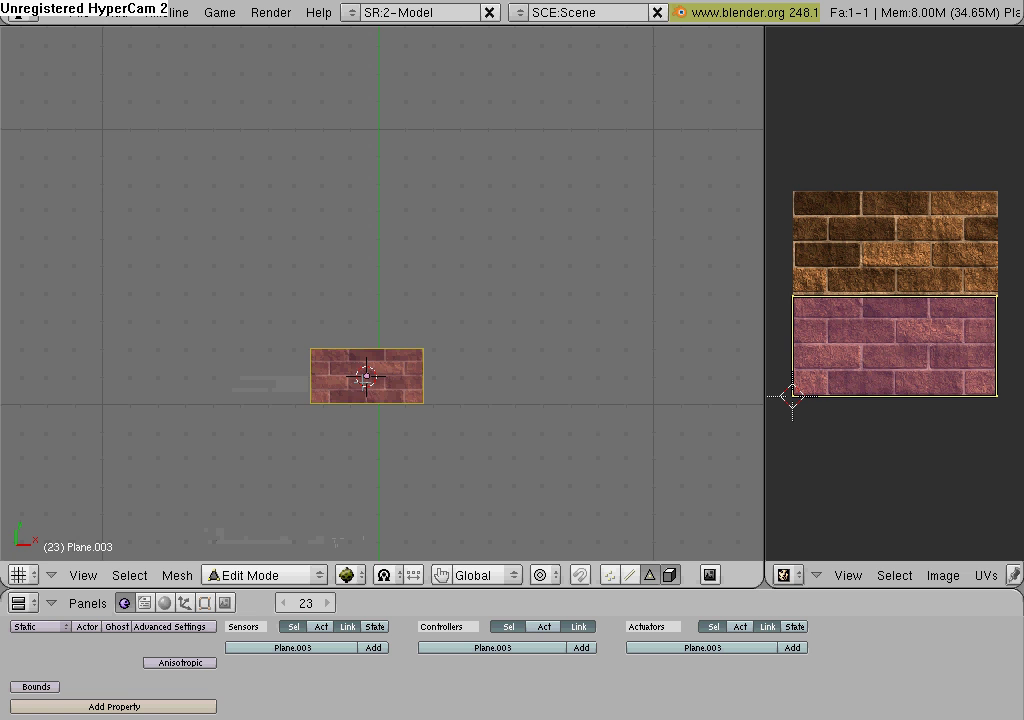
Open the image purple leaf.png in the UV/Image Editor as the texture of the new plane's face.
{"action": "left_click", "coordinate": [948, 579]}
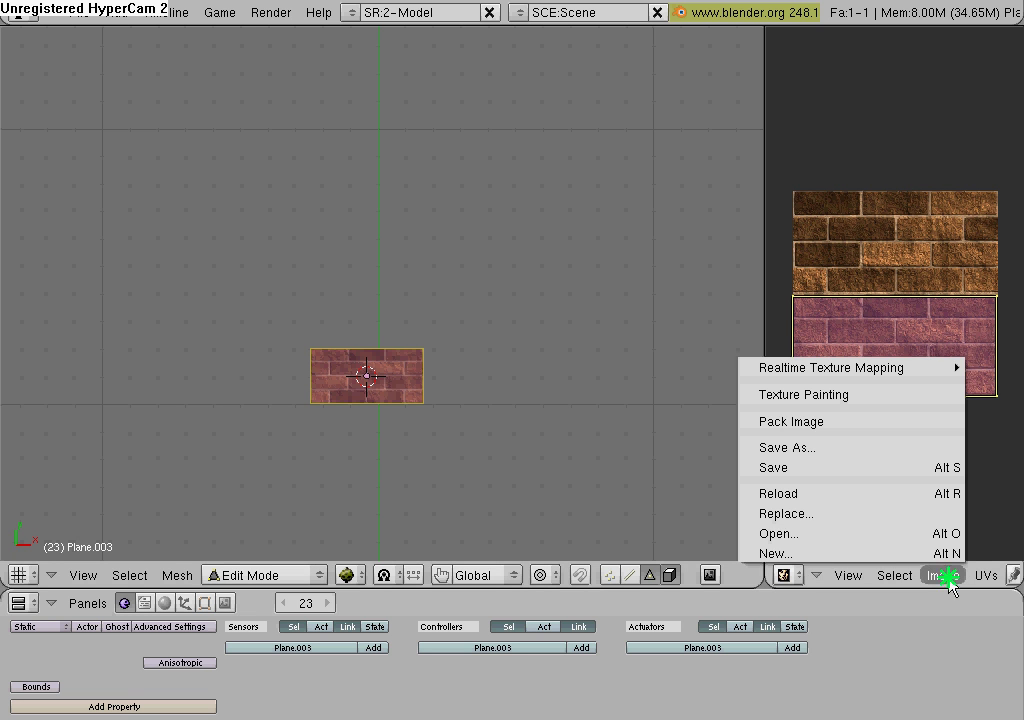
{"action": "left_click", "coordinate": [920, 532]}
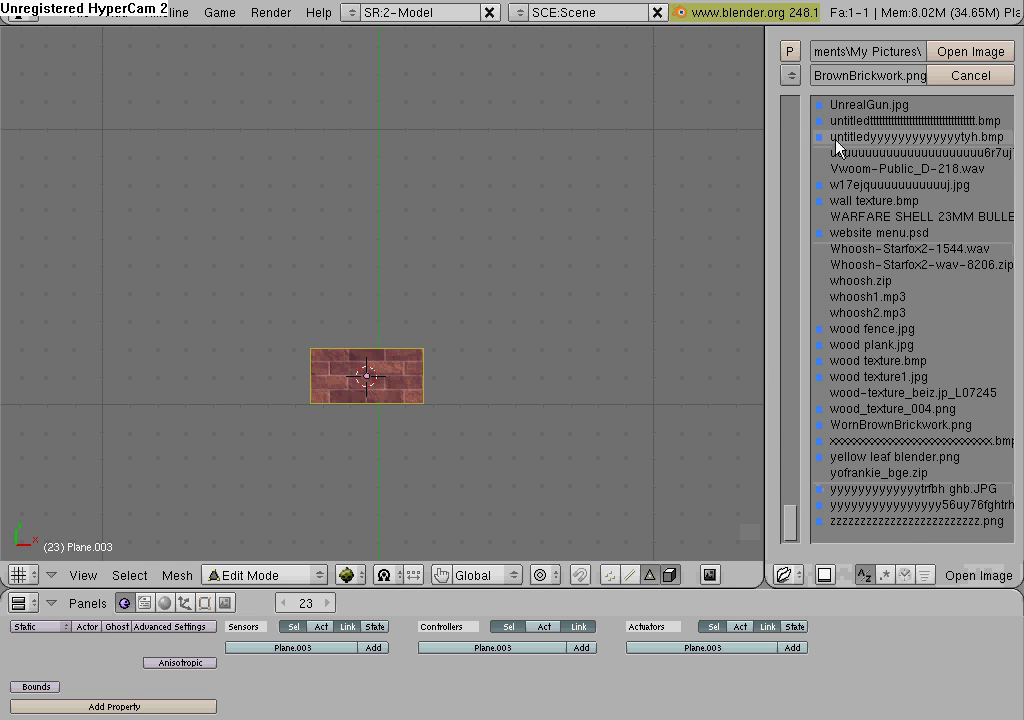
{"action": "left_click", "coordinate": [790, 518]}
{"action": "left_click_drag", "start_coordinate": [790, 524], "coordinate": [793, 439]}
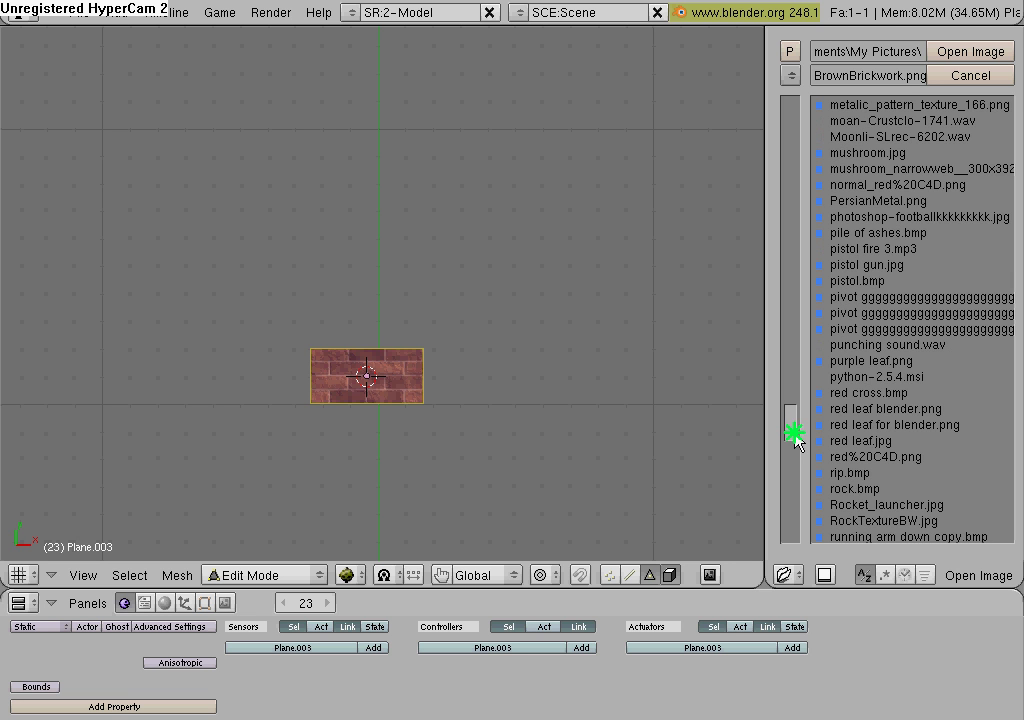
{"action": "left_click", "coordinate": [856, 364]}
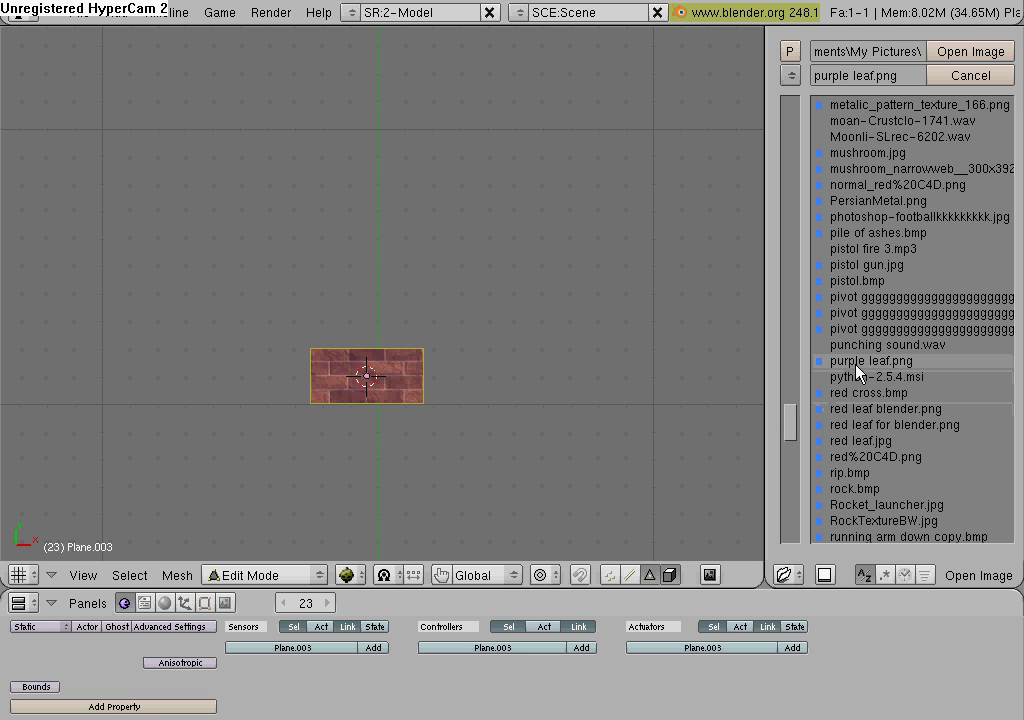
{"action": "left_click", "coordinate": [985, 51]}
Rotate the face's UVs roughly a quarter turn and move them up so their lower edge sits at the leaf's base.
{"action": "scroll", "coordinate": [907, 267], "scroll_direction": "down", "scroll_amount": 1}
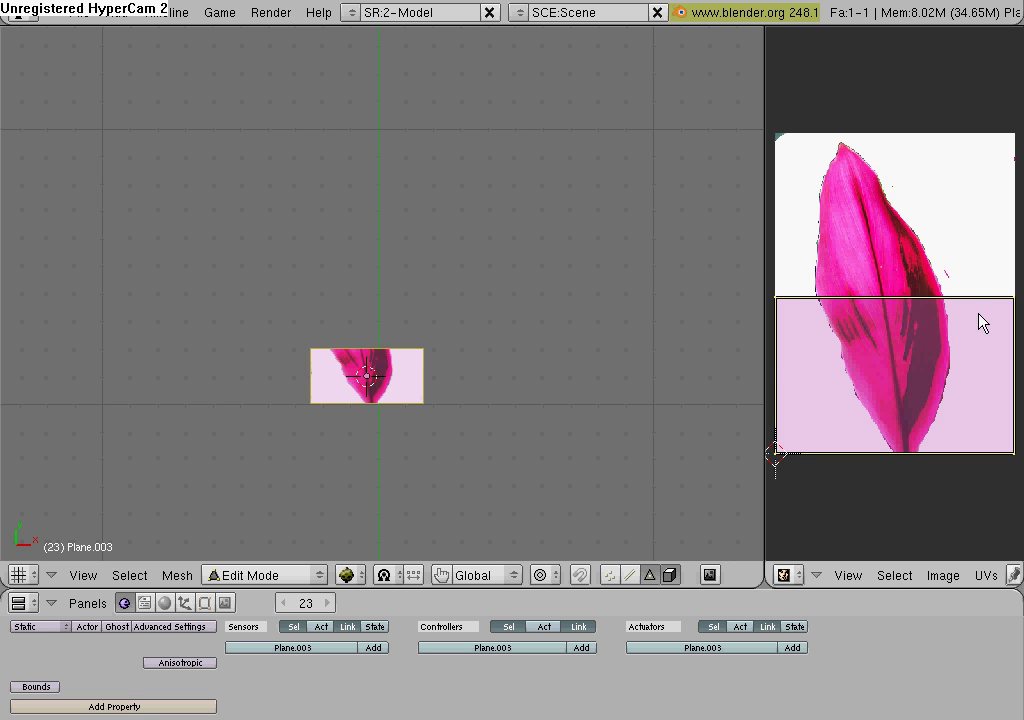
{"action": "key", "text": "r"}
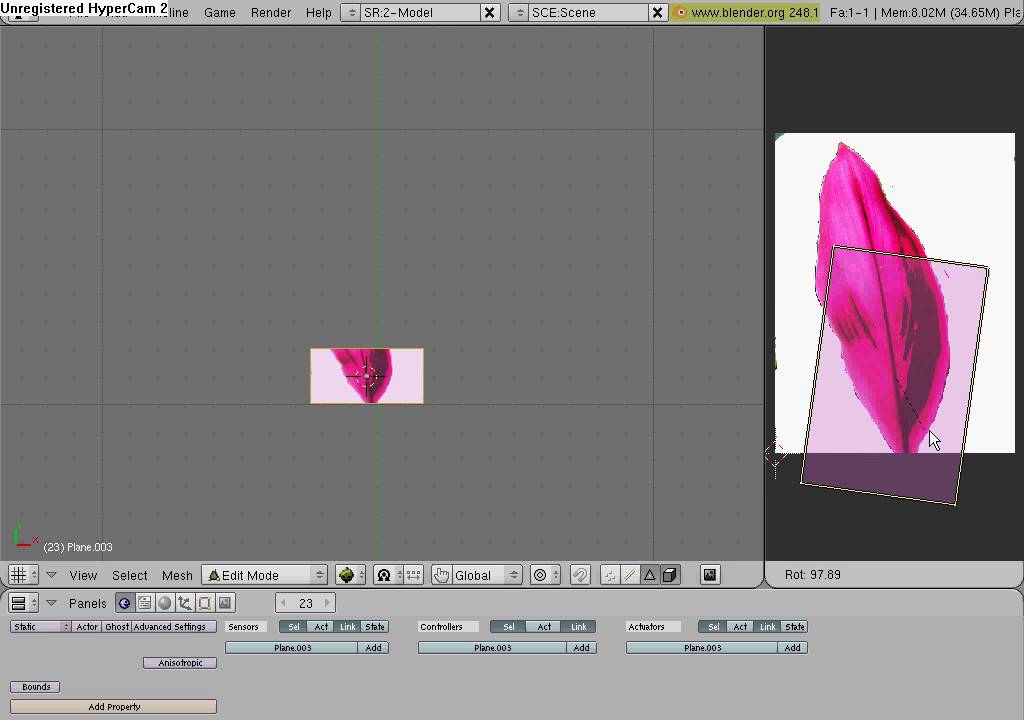
{"action": "left_click", "coordinate": [937, 428]}
{"action": "key", "text": "g"}
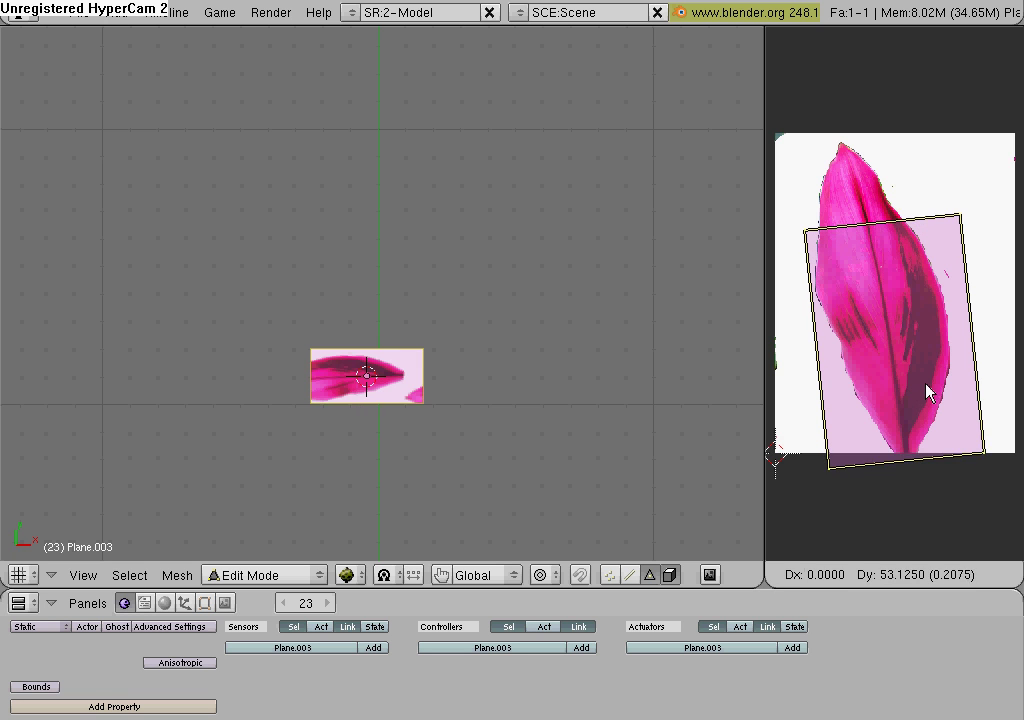
{"action": "left_click", "coordinate": [926, 380]}
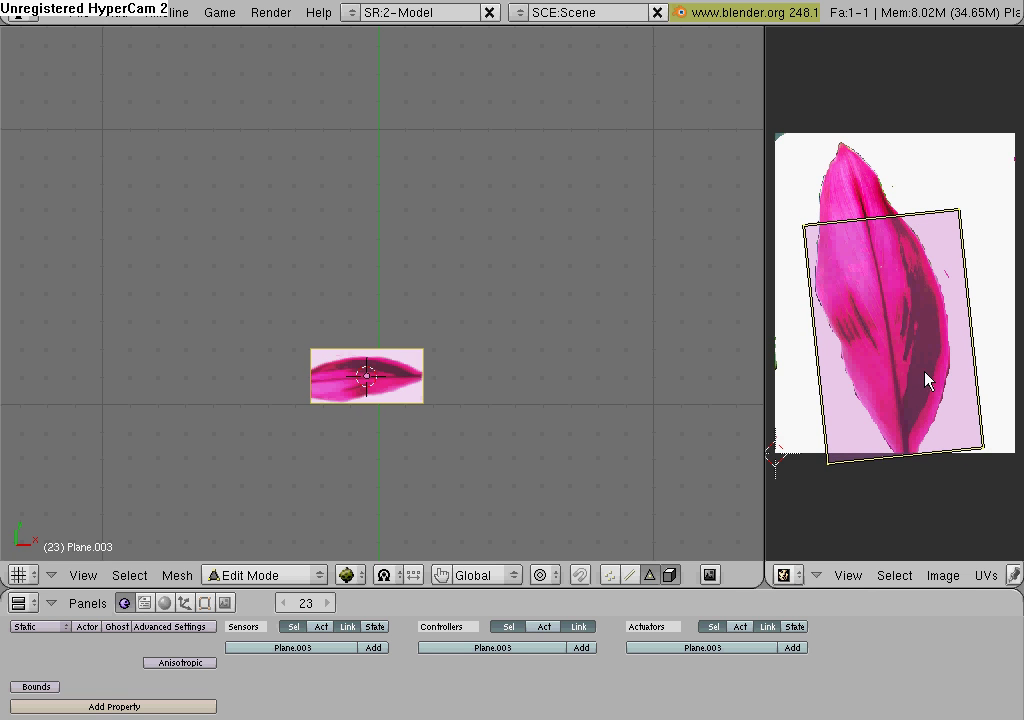
Move the two upper UV corners up to just above the leaf's tip so the outline encloses the whole leaf.
{"action": "key", "text": "a"}
{"action": "key", "text": "b"}
{"action": "left_click_drag", "start_coordinate": [991, 171], "coordinate": [818, 266]}
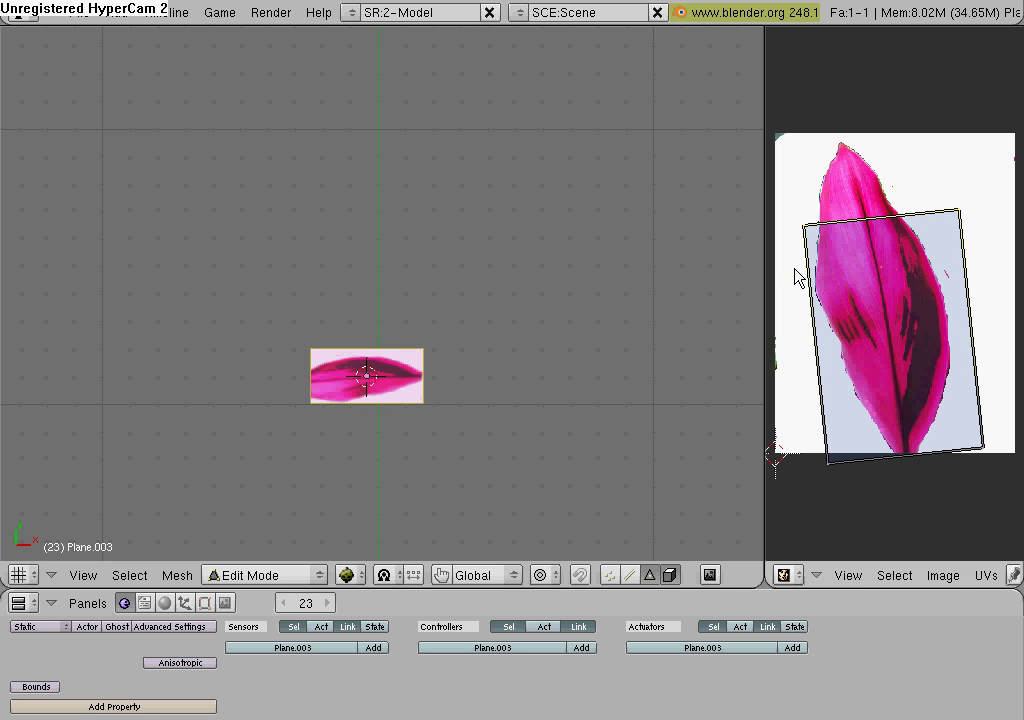
{"action": "key", "text": "g"}
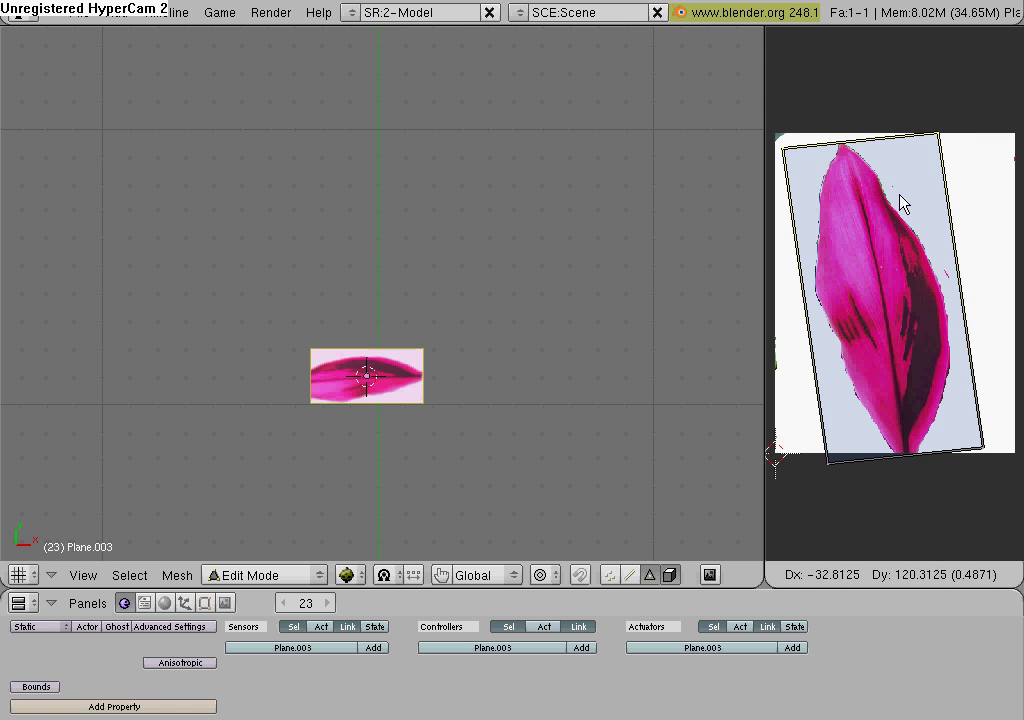
{"action": "left_click", "coordinate": [897, 200]}
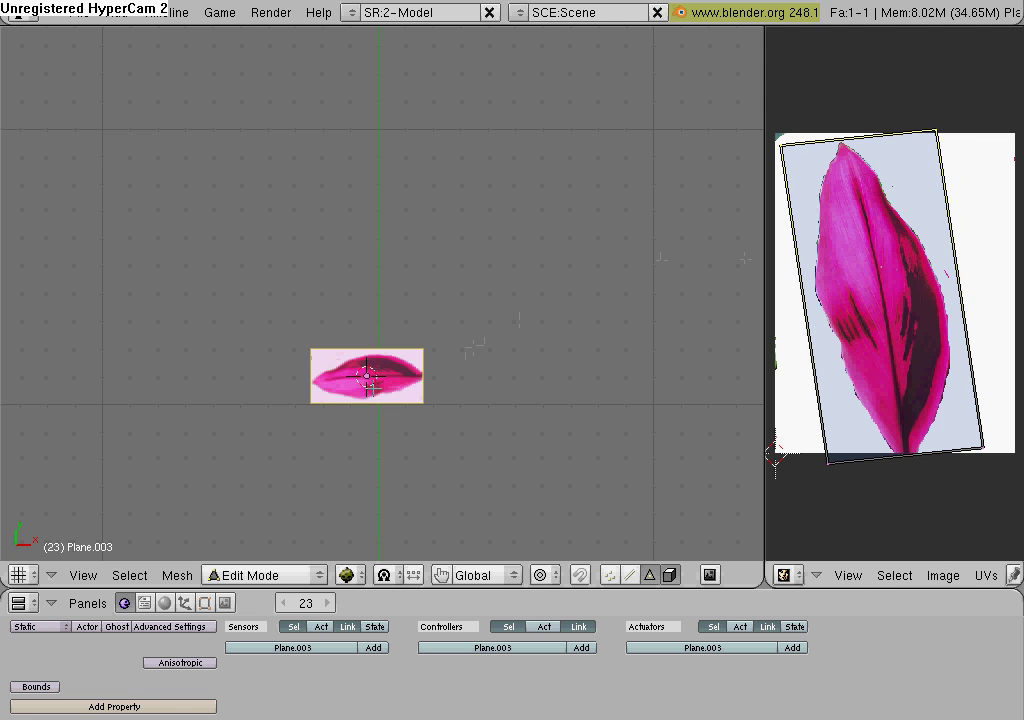
{"action": "key", "text": "g"}
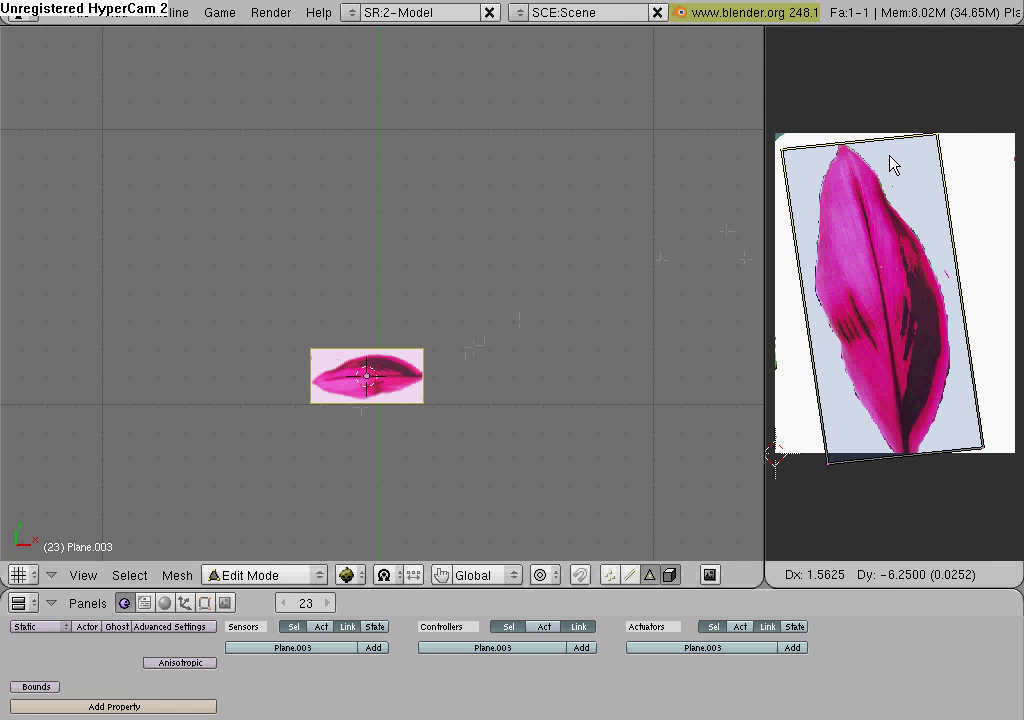
{"action": "left_click", "coordinate": [893, 165]}
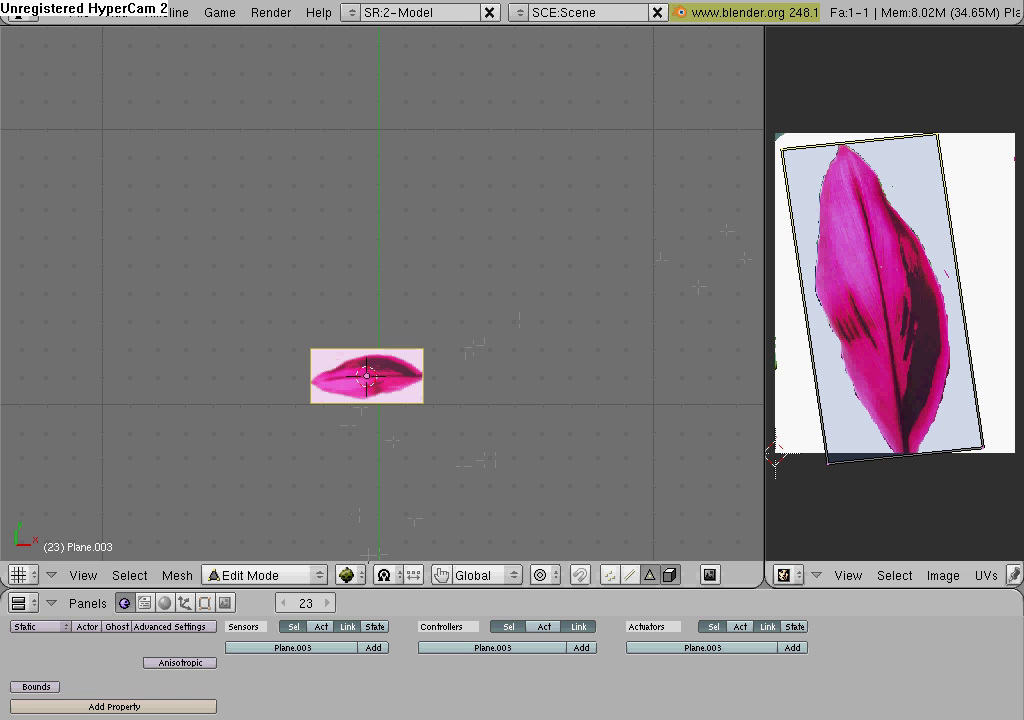
Set the 3D view's draw type to Textured and raise the lower-left UV corner to the image's bottom edge.
{"action": "left_click", "coordinate": [347, 575]}
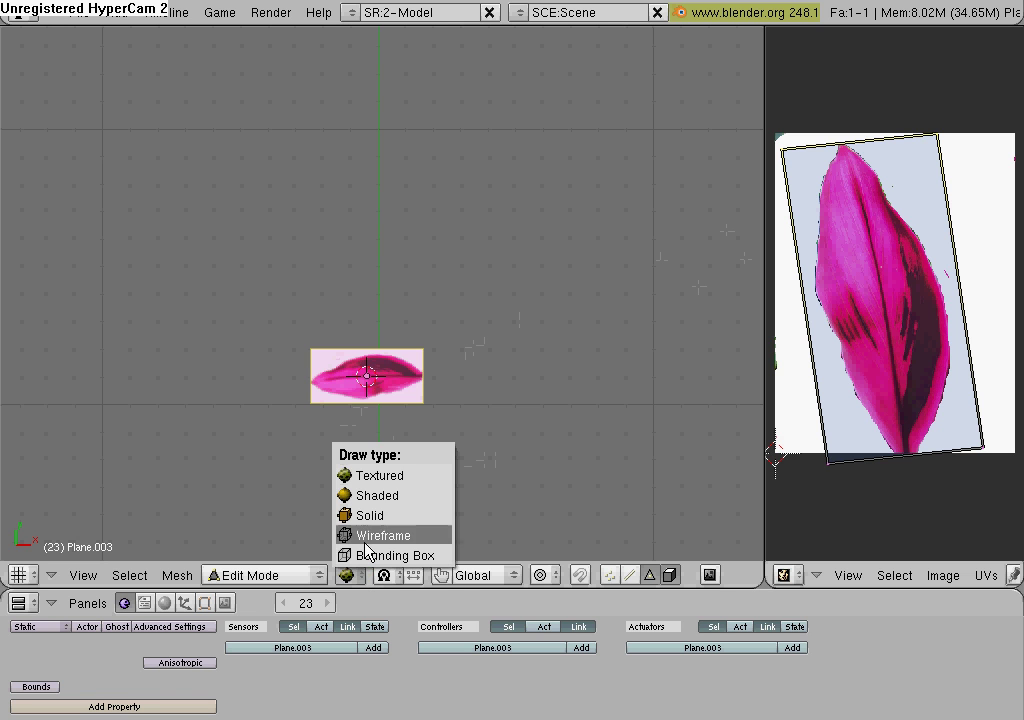
{"action": "left_click", "coordinate": [377, 478]}
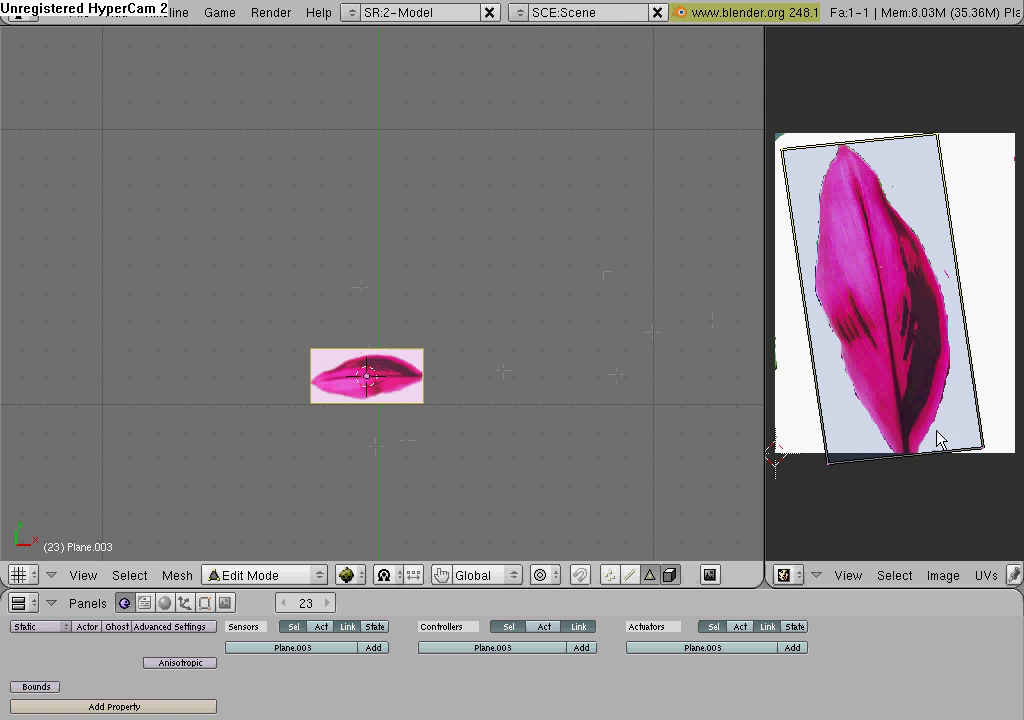
{"action": "right_click", "coordinate": [841, 462]}
{"action": "key", "text": "g"}
{"action": "left_click", "coordinate": [843, 459]}
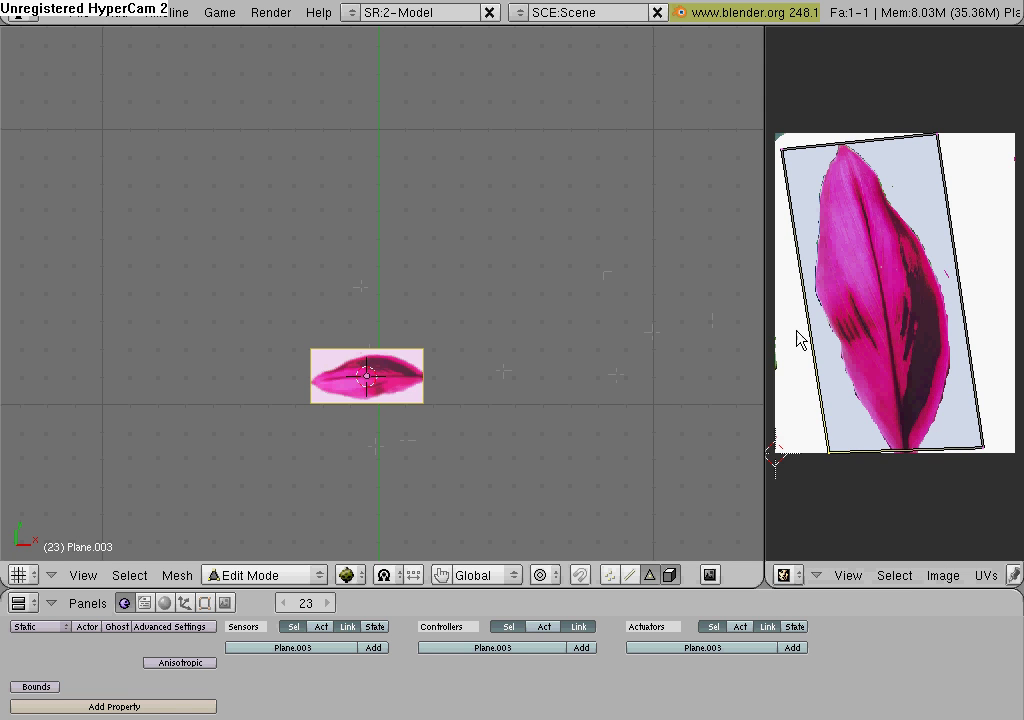
Set the leaf plane's texture face to Twoside with Clip Alpha blending, and return to Object Mode.
{"action": "scroll", "coordinate": [405, 403], "scroll_direction": "up", "scroll_amount": 3}
{"action": "middle_click_drag", "start_coordinate": [397, 421], "coordinate": [409, 375], "text": "shift"}
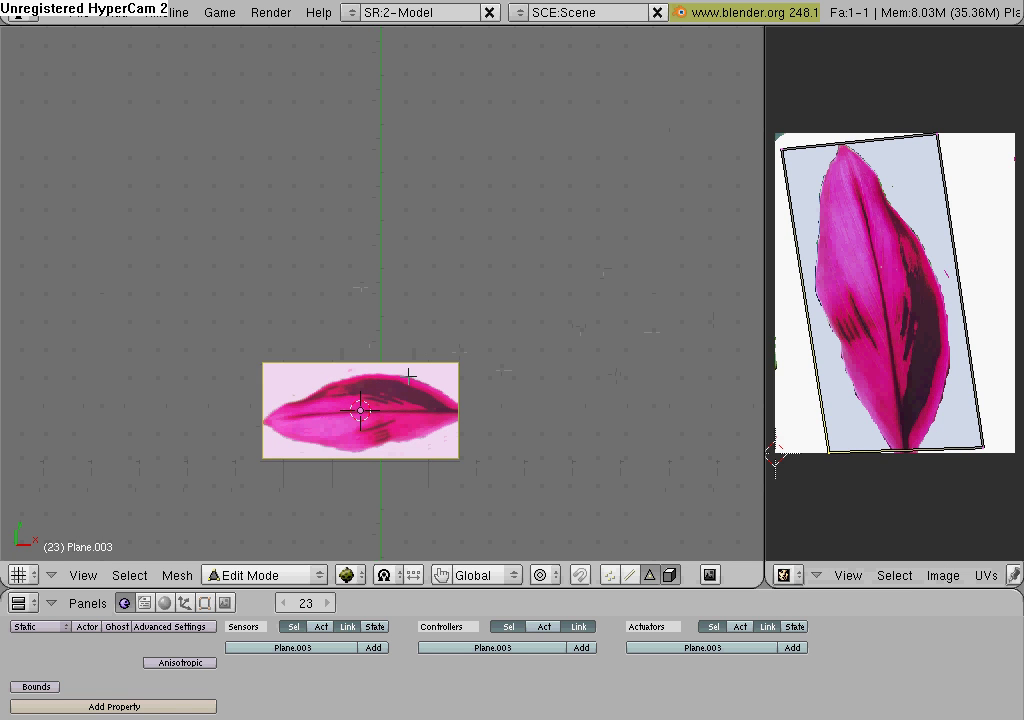
{"action": "left_click", "coordinate": [205, 603]}
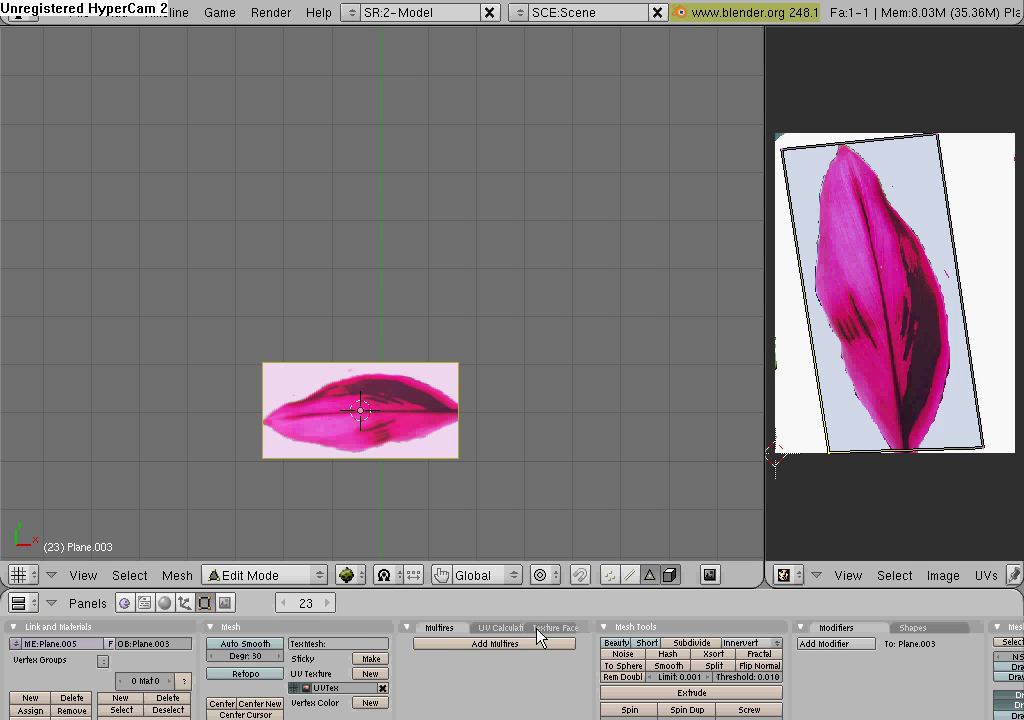
{"action": "left_click", "coordinate": [540, 629]}
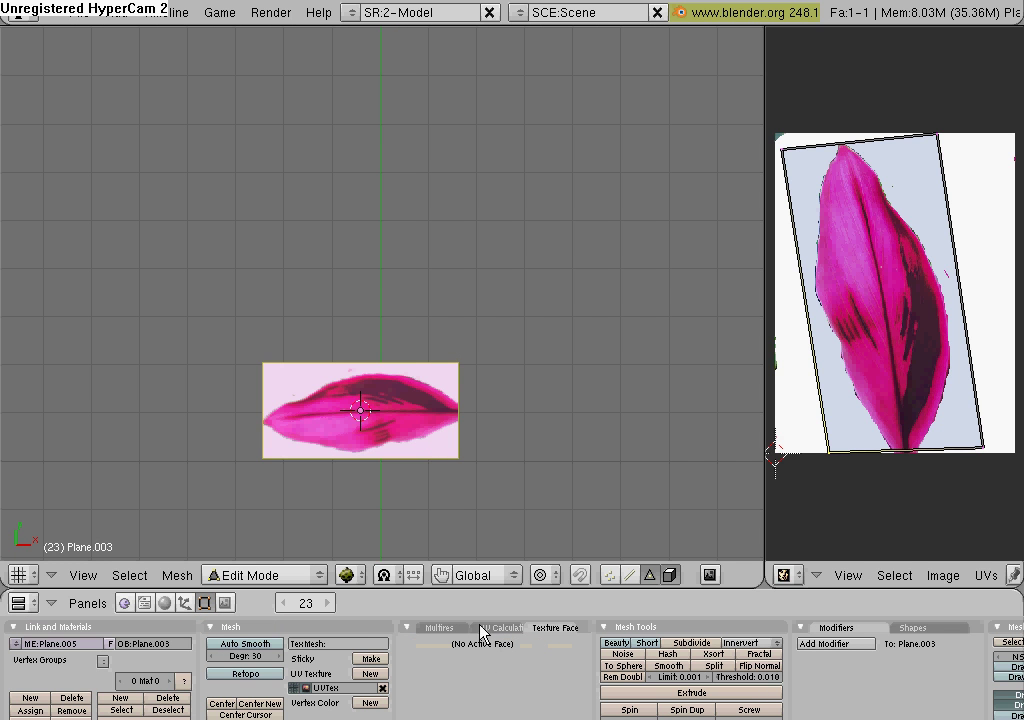
{"action": "key", "text": "Tab"}
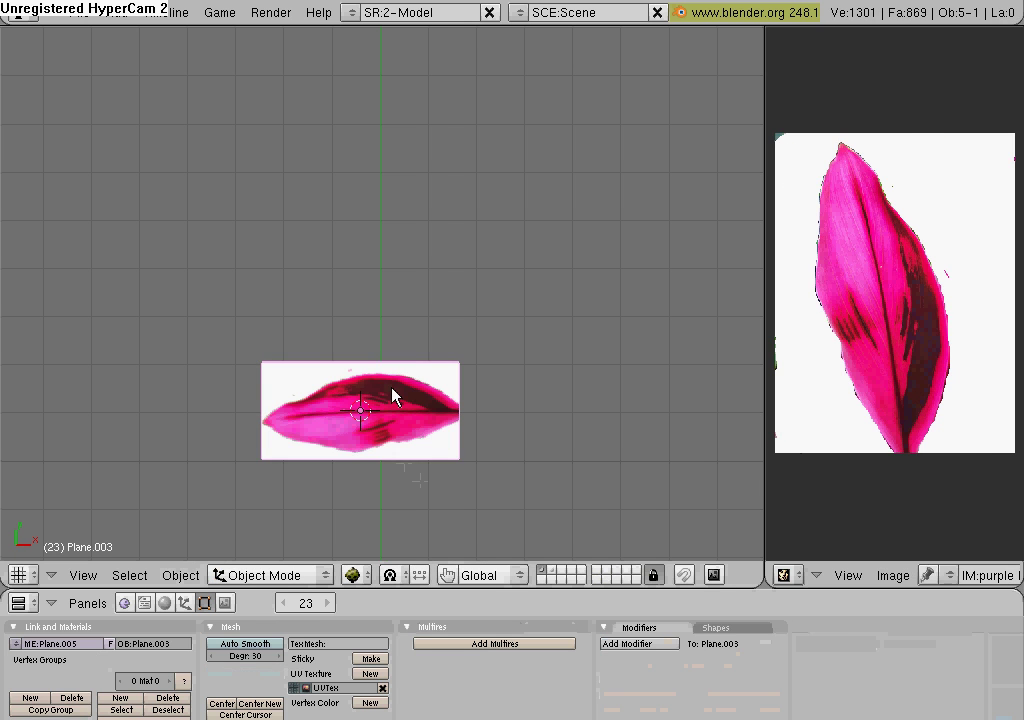
{"action": "key", "text": "Tab"}
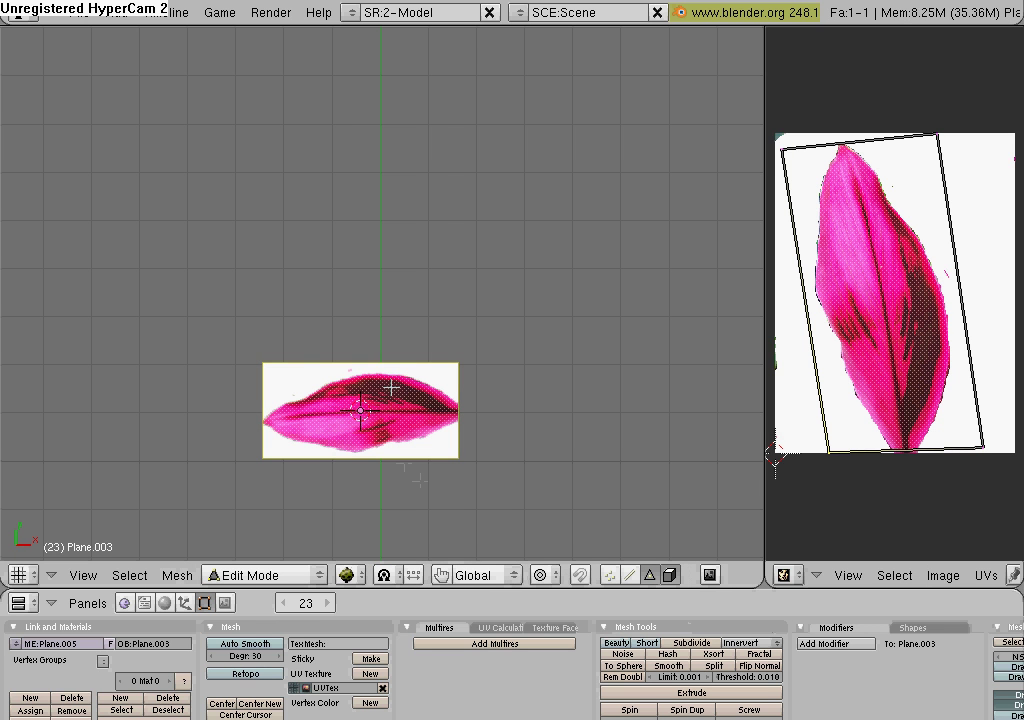
{"action": "left_click", "coordinate": [563, 628]}
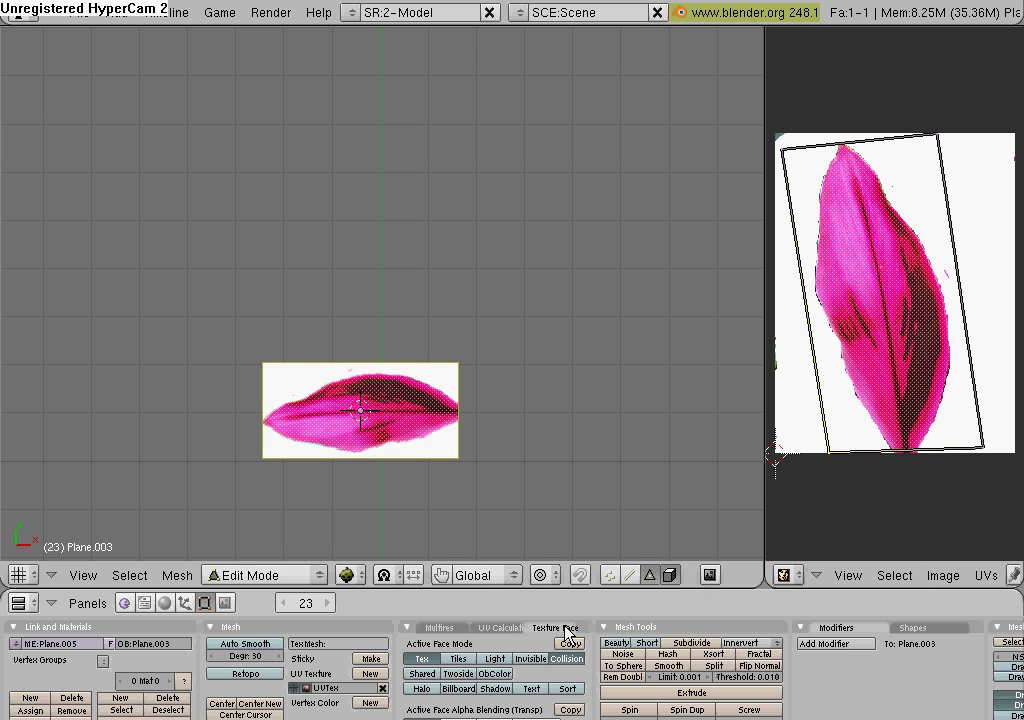
{"action": "left_click_drag", "start_coordinate": [565, 589], "coordinate": [565, 493]}
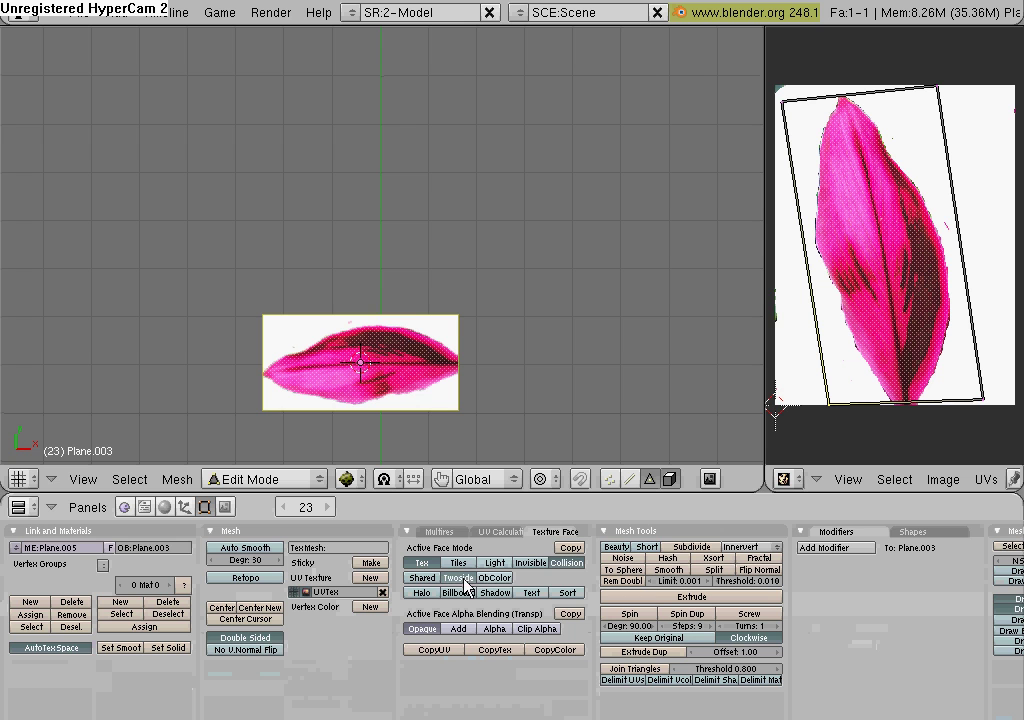
{"action": "left_click", "coordinate": [464, 580]}
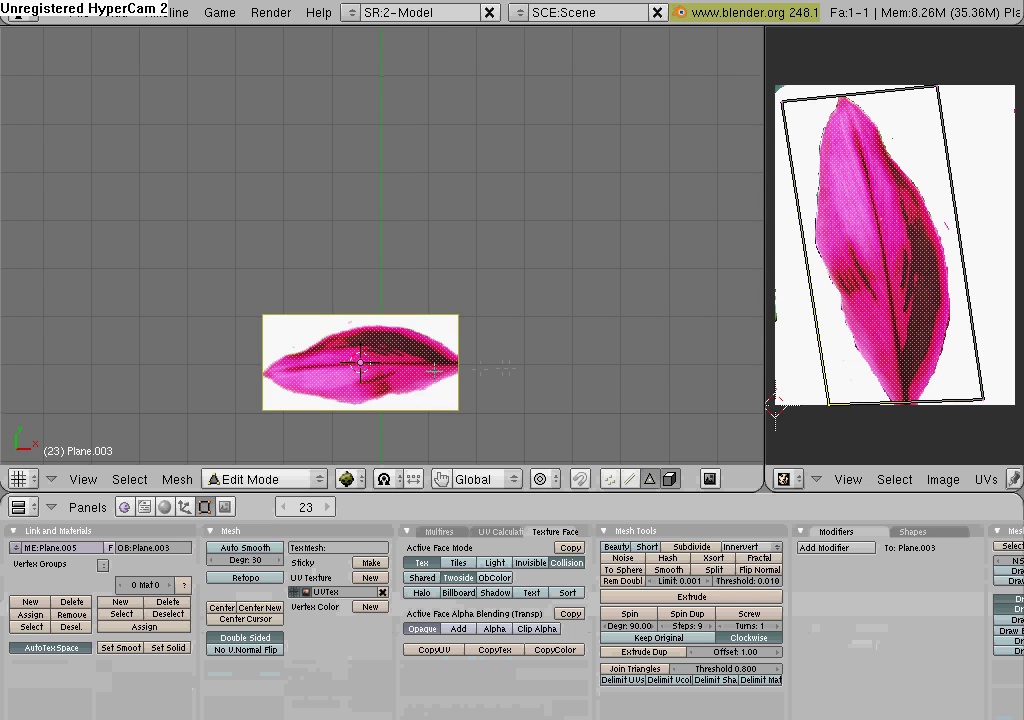
{"action": "left_click", "coordinate": [529, 629]}
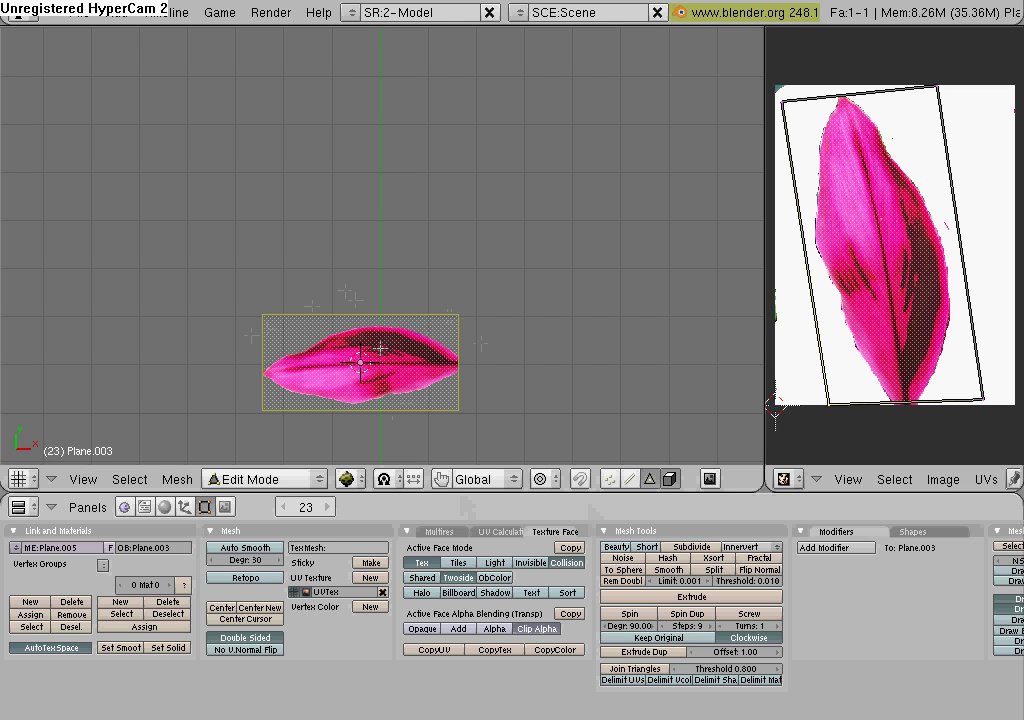
{"action": "key", "text": "Tab"}
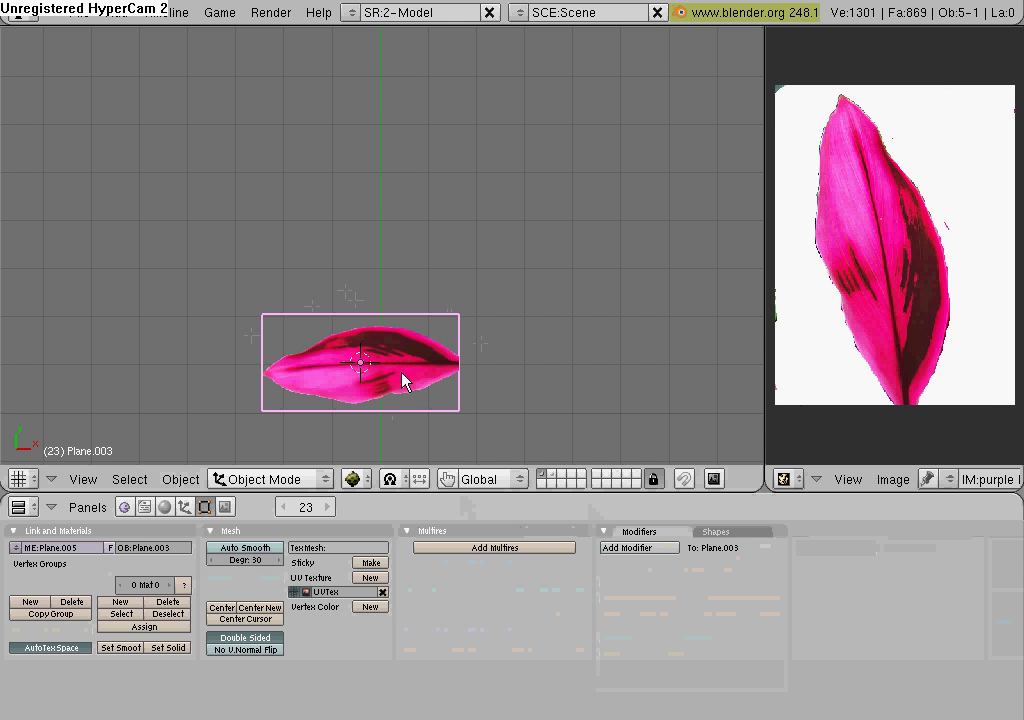
Join the UV/Image Editor area into the 3D view so the 3D view takes the full width.
{"action": "right_click", "coordinate": [766, 329]}
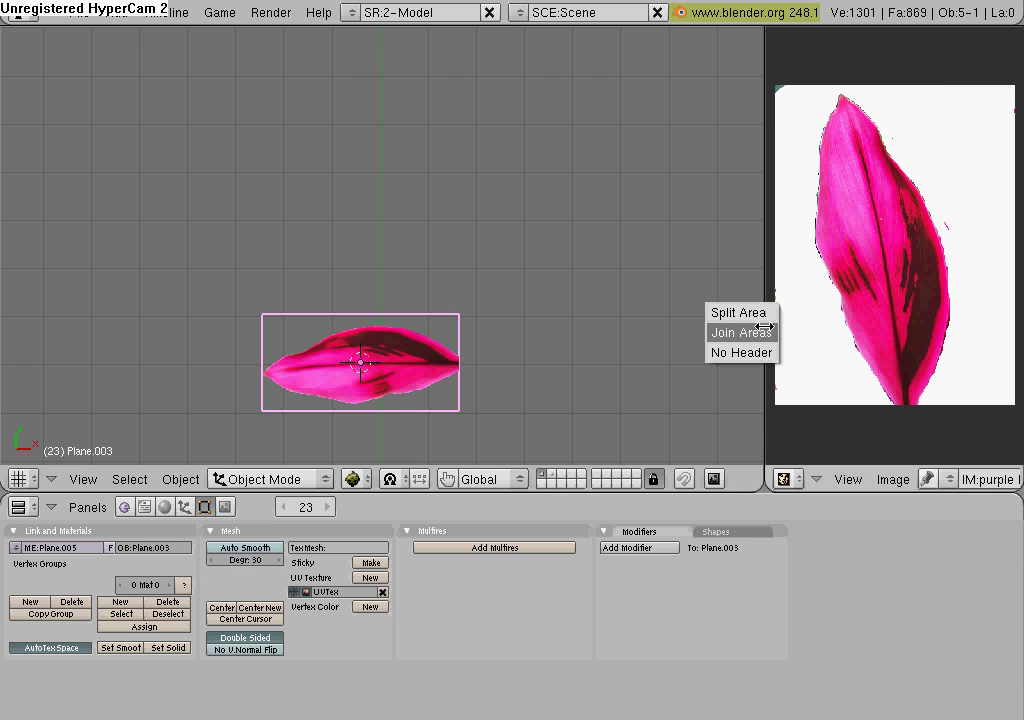
{"action": "right_click", "coordinate": [765, 244]}
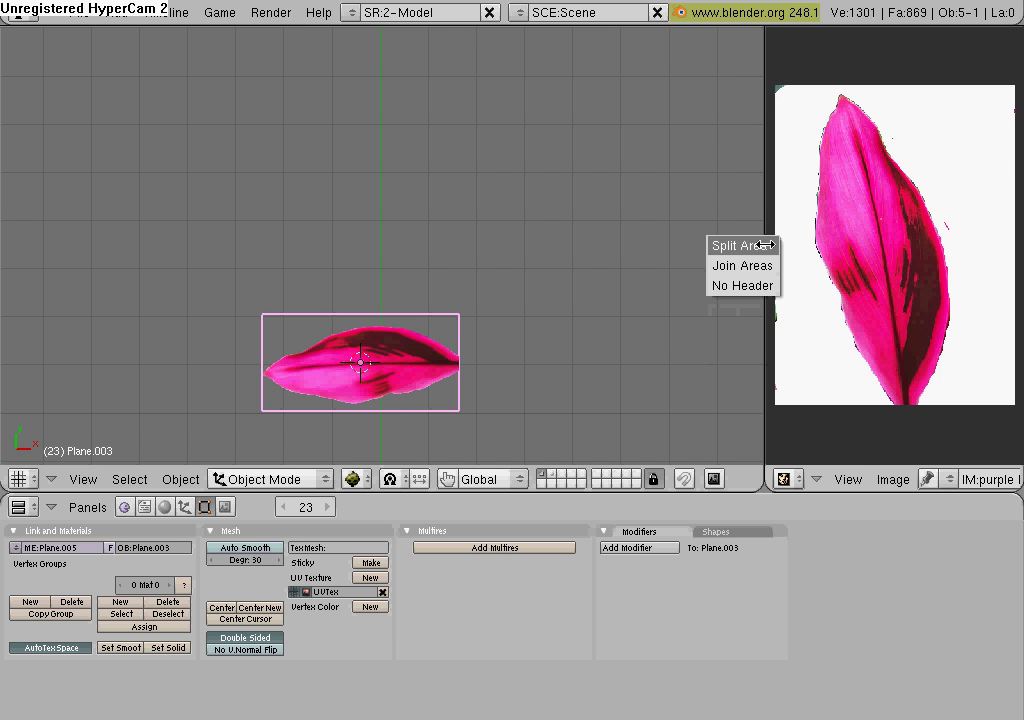
{"action": "left_click", "coordinate": [758, 266]}
{"action": "left_click", "coordinate": [754, 245]}
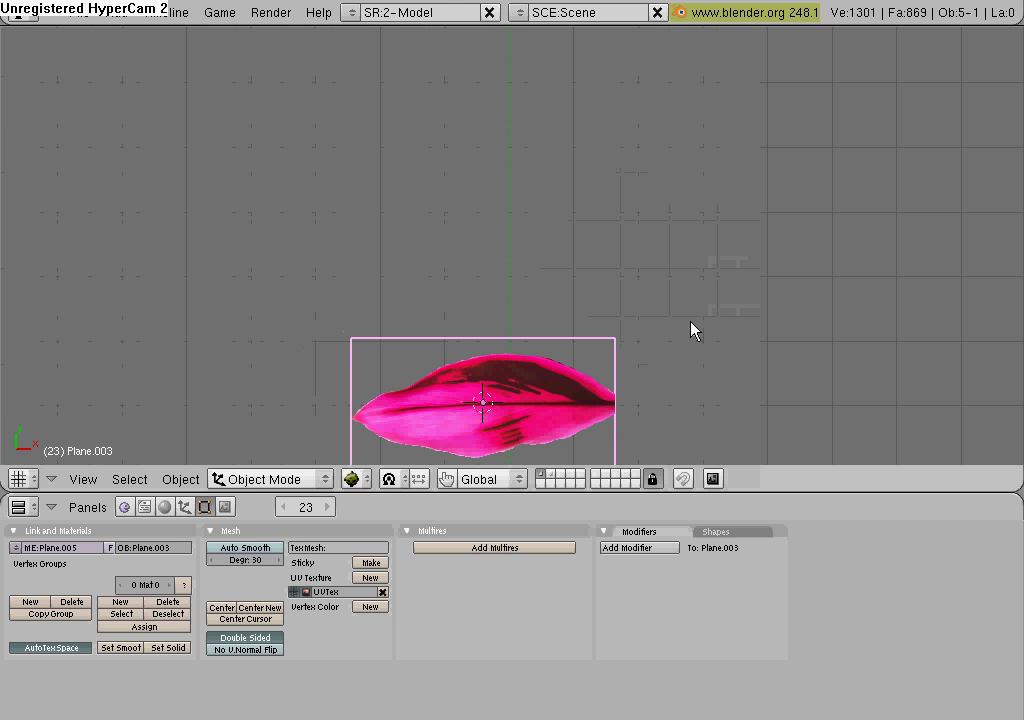
Add a second mesh plane in top view, scale it up well beyond the leaf's size, and return to Object Mode.
{"action": "middle_click_drag", "start_coordinate": [549, 389], "coordinate": [570, 237]}
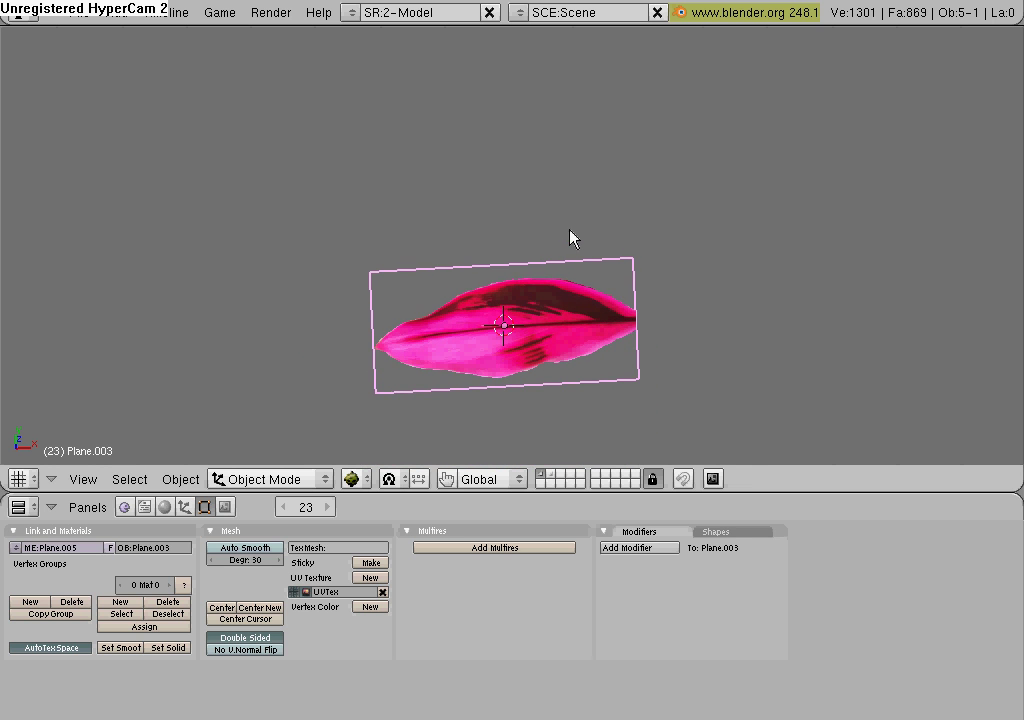
{"action": "key", "text": "KP_1"}
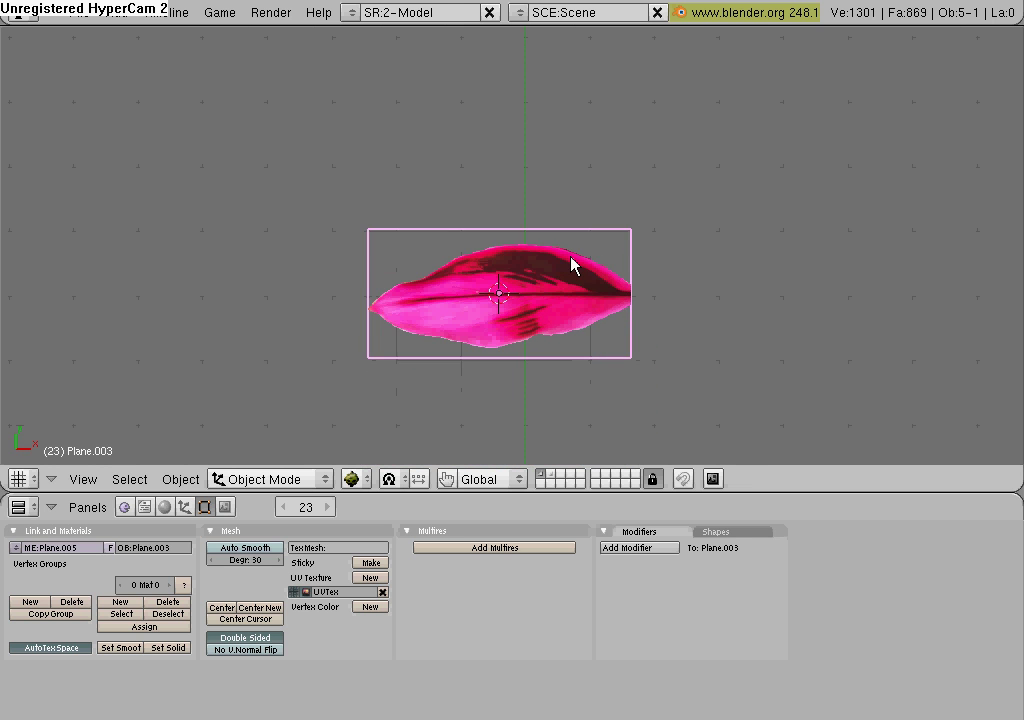
{"action": "key", "text": "a"}
{"action": "key", "text": "space"}
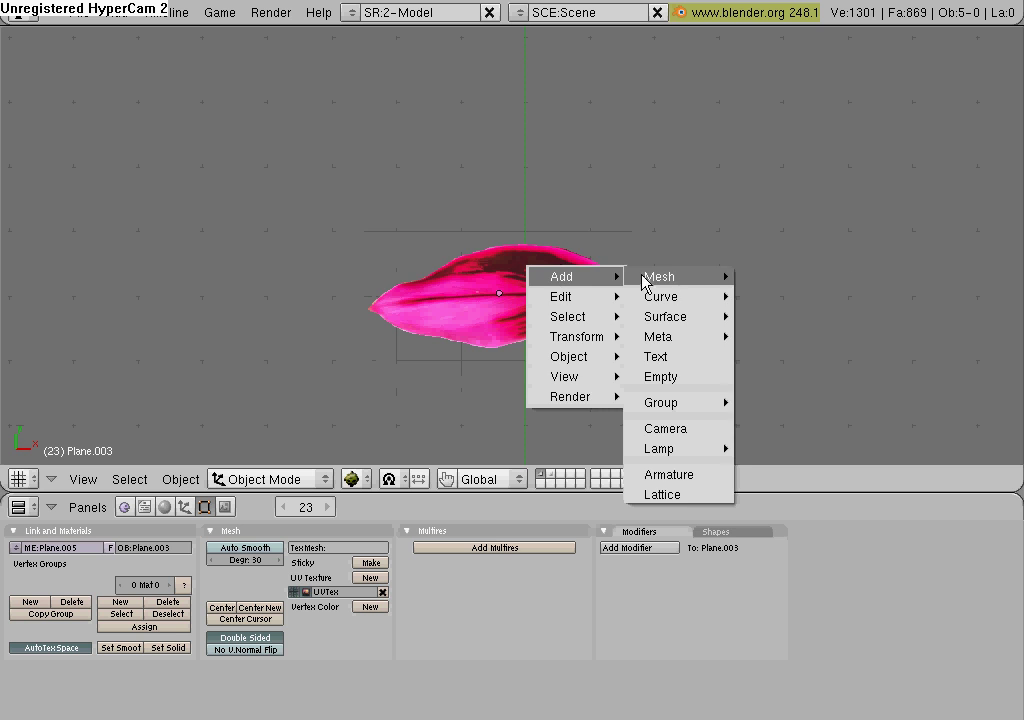
{"action": "left_click", "coordinate": [722, 277]}
{"action": "left_click", "coordinate": [768, 277]}
{"action": "key", "text": "s"}
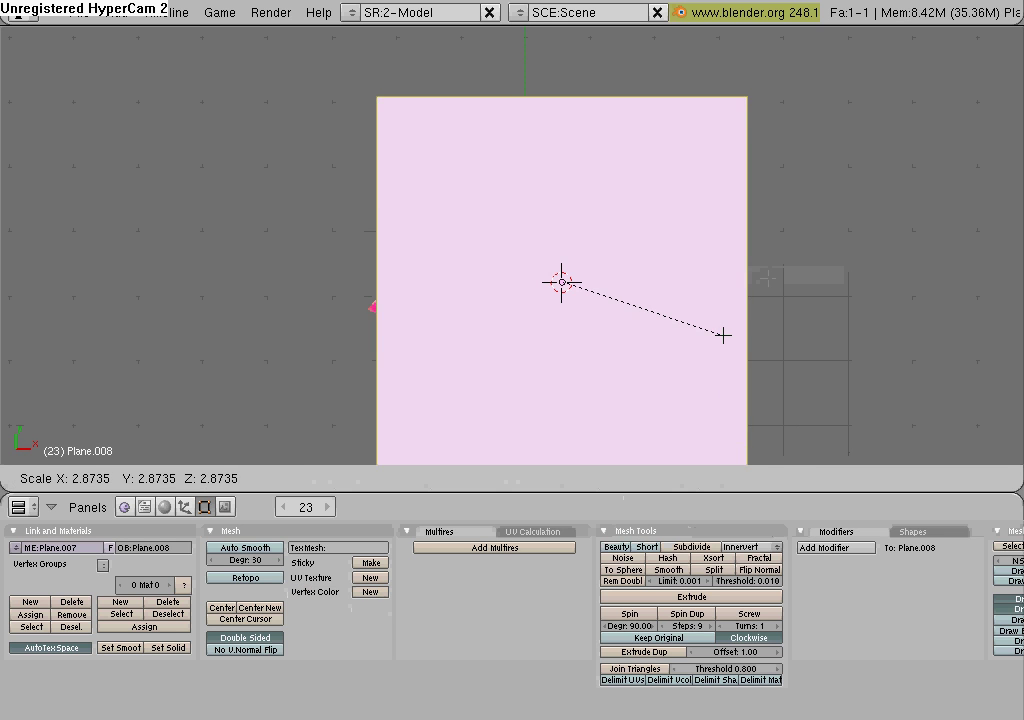
{"action": "left_click", "coordinate": [763, 347]}
{"action": "key", "text": "Tab"}
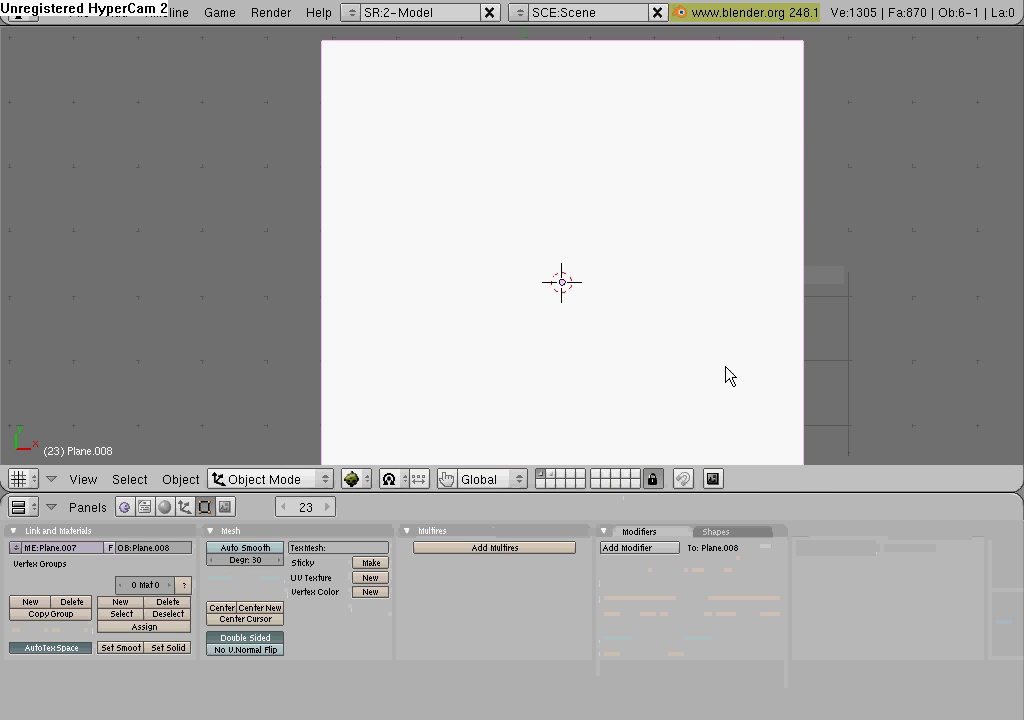
Lower the large ground plane along the Z axis so it sits beneath the leaf.
{"action": "middle_click_drag", "start_coordinate": [606, 366], "coordinate": [607, 283]}
{"action": "key", "text": "g"}
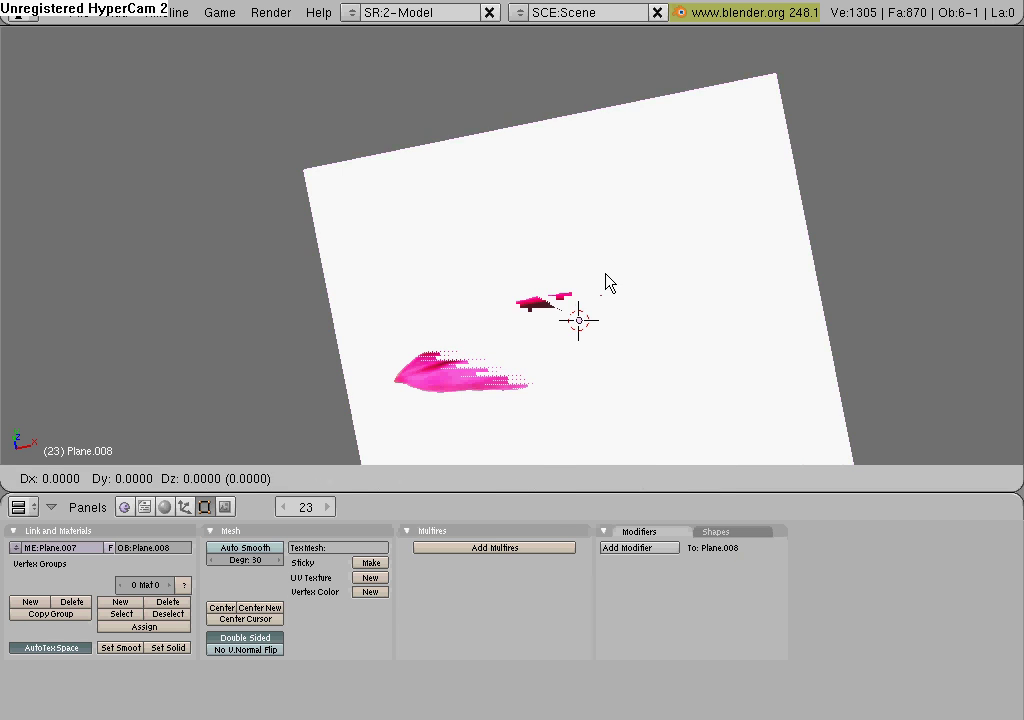
{"action": "key", "text": "z"}
{"action": "left_click", "coordinate": [606, 314]}
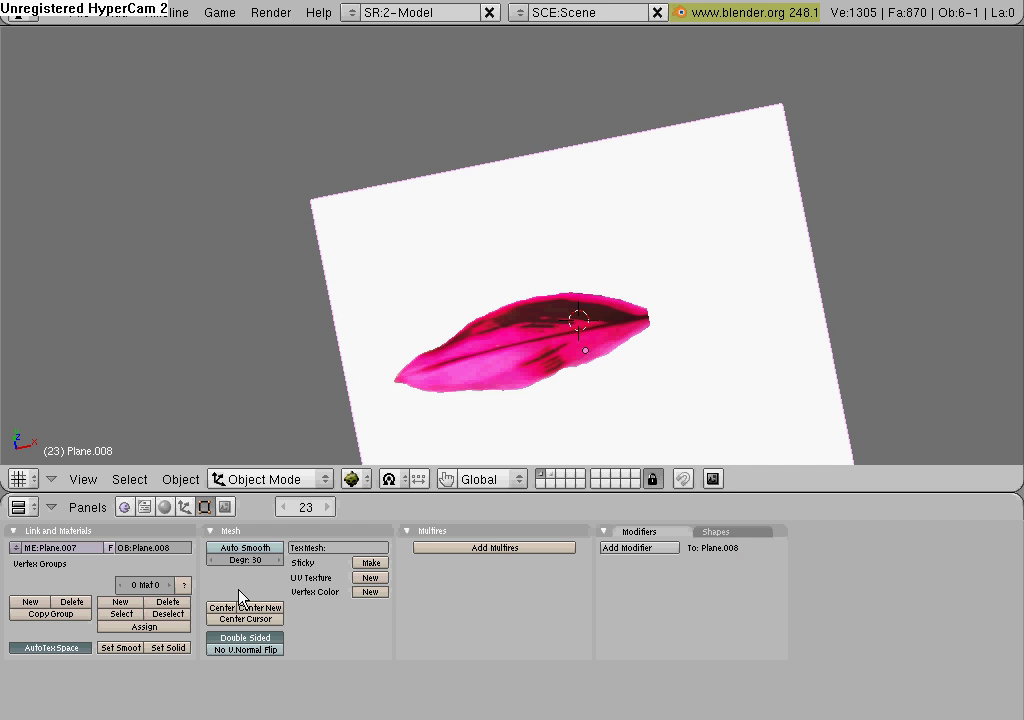
Add a new material to the ground plane and set its colour to bright green (R 0.024, G 0.959, B 0.178).
{"action": "left_click", "coordinate": [166, 507]}
{"action": "left_click", "coordinate": [255, 559]}
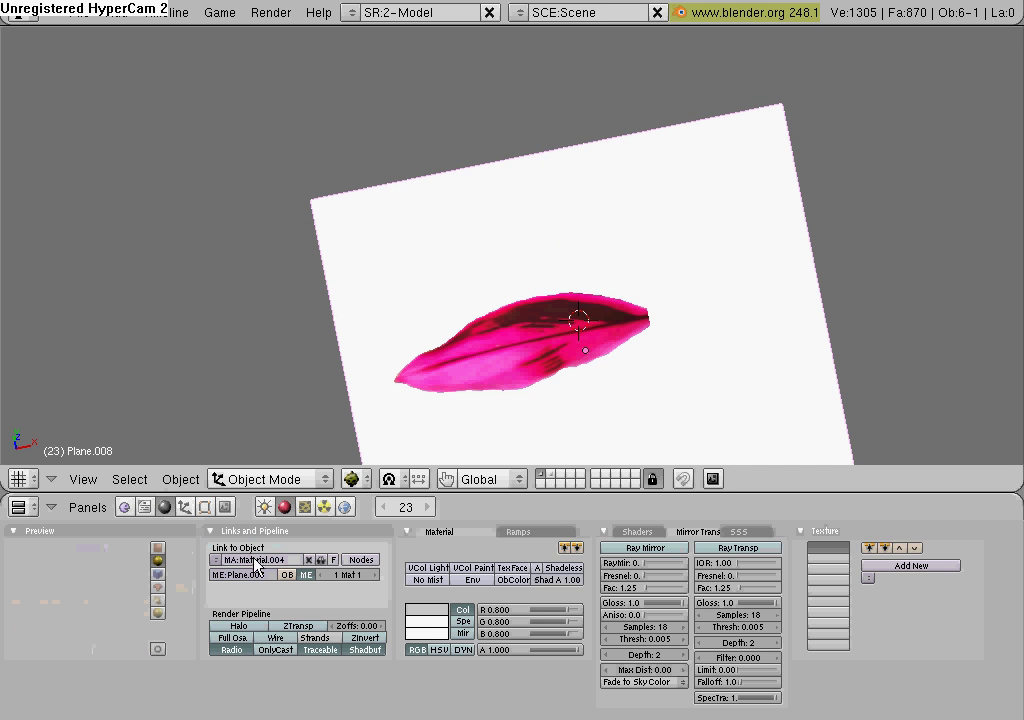
{"action": "left_click", "coordinate": [426, 612]}
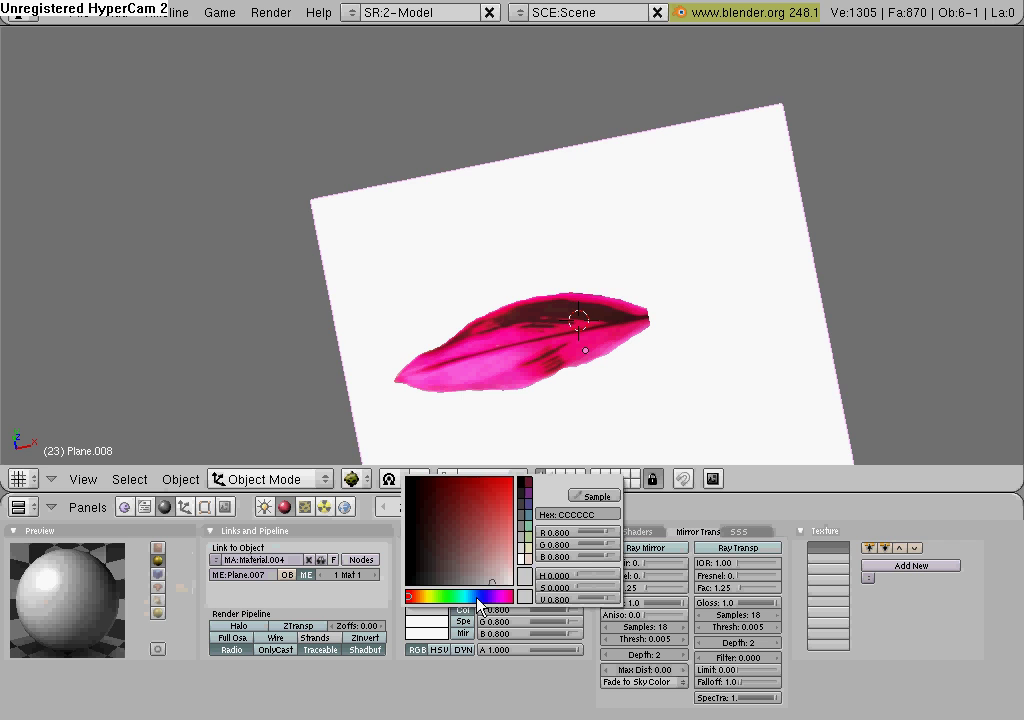
{"action": "left_click", "coordinate": [446, 596]}
{"action": "left_click", "coordinate": [510, 488]}
Tilt the leaf plane so its tip points diagonally upward, and move it up toward the ground plane's centre.
{"action": "middle_click_drag", "start_coordinate": [318, 198], "coordinate": [366, 233]}
{"action": "right_click", "coordinate": [608, 370]}
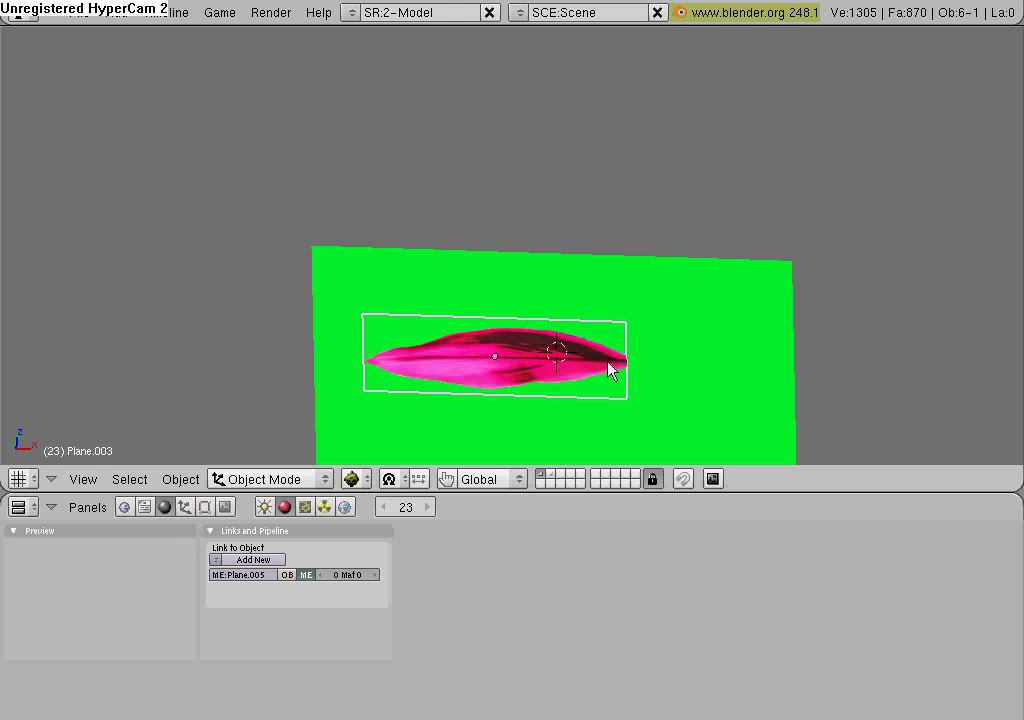
{"action": "key", "text": "r"}
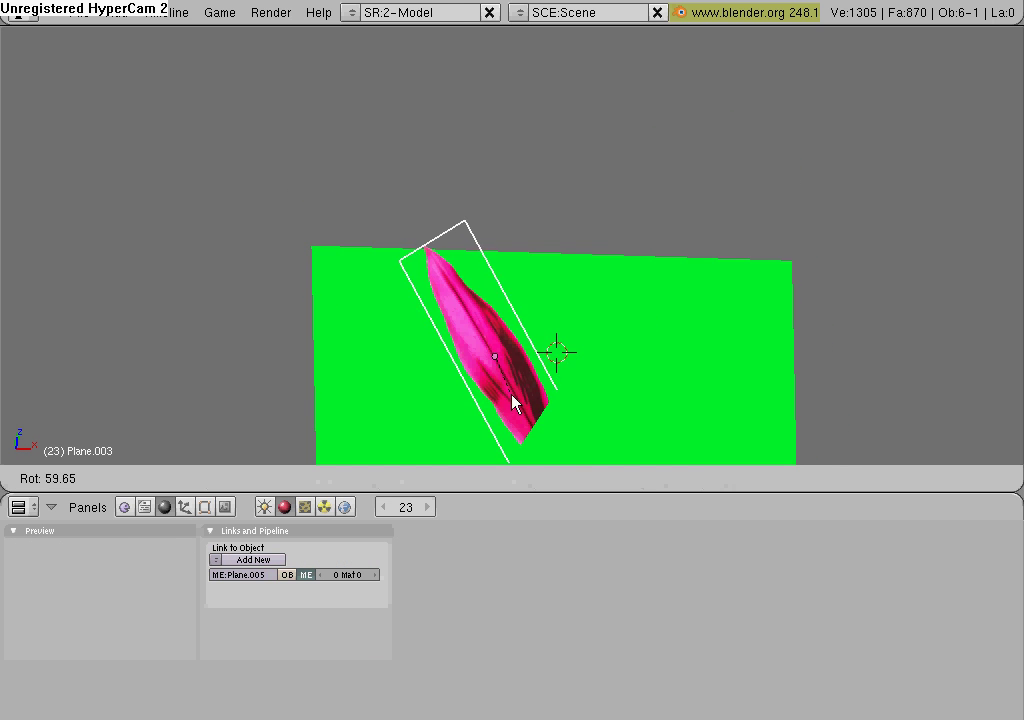
{"action": "left_click", "coordinate": [517, 395]}
{"action": "key", "text": "g"}
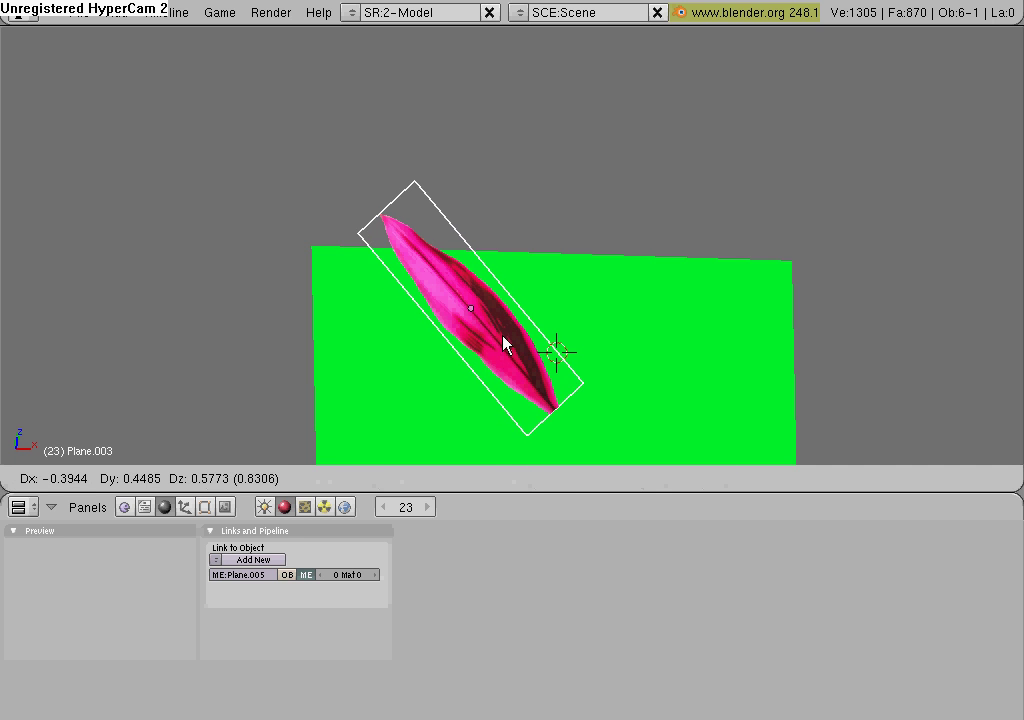
{"action": "left_click", "coordinate": [503, 355]}
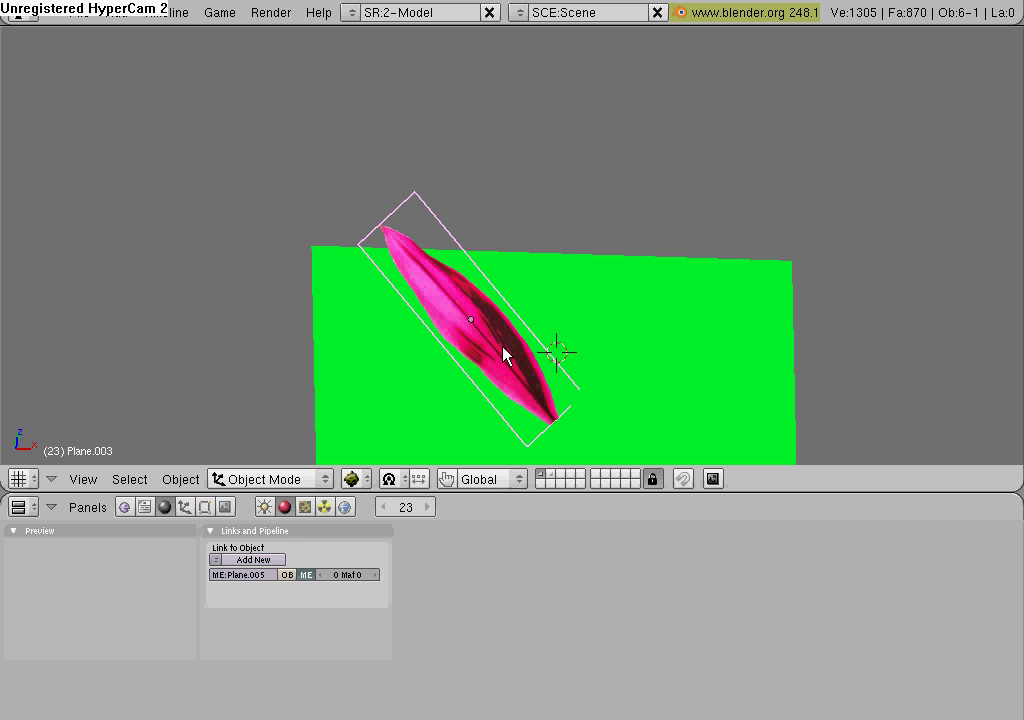
Rotate the leaf in front view to a steeper upward angle.
{"action": "key", "text": "KP_7"}
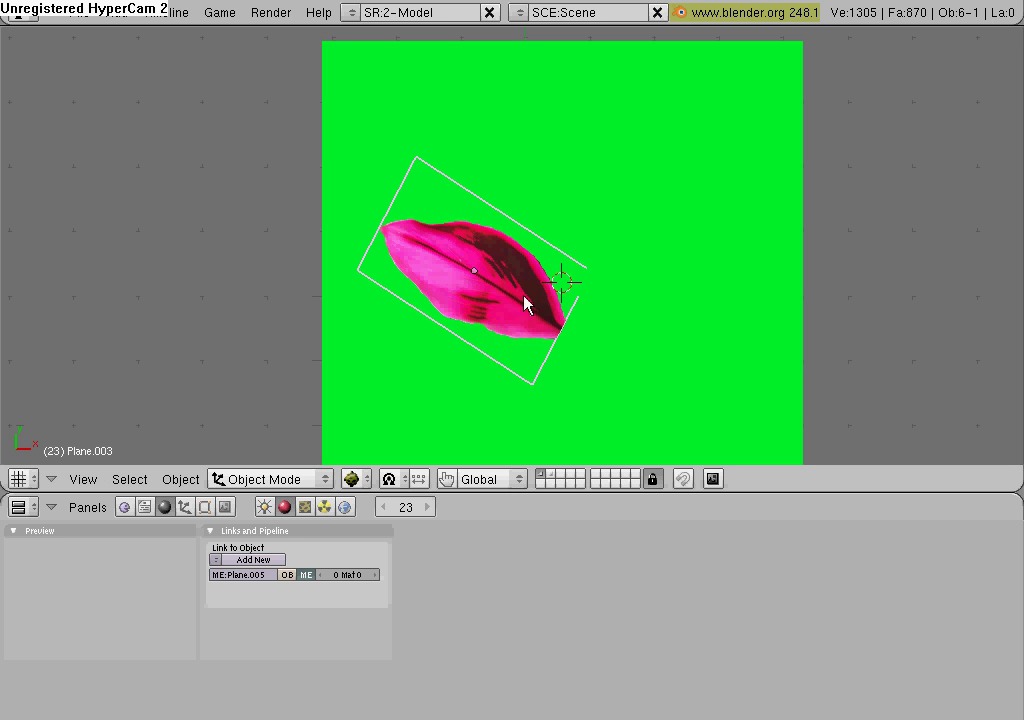
{"action": "middle_click_drag", "start_coordinate": [535, 289], "coordinate": [572, 205]}
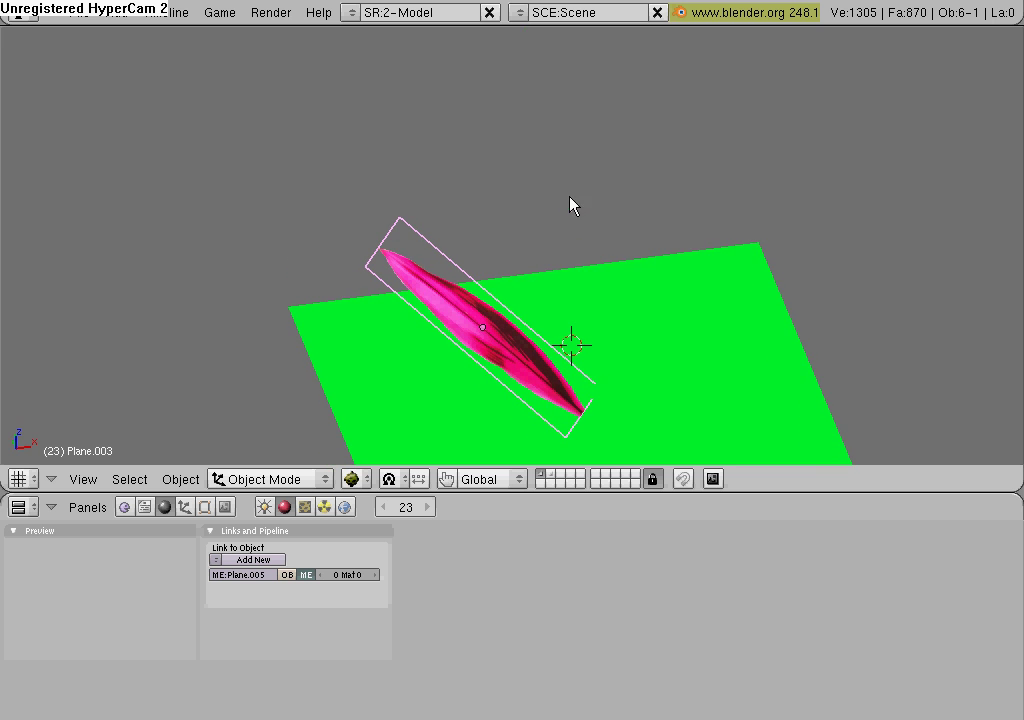
{"action": "key", "text": "KP_1"}
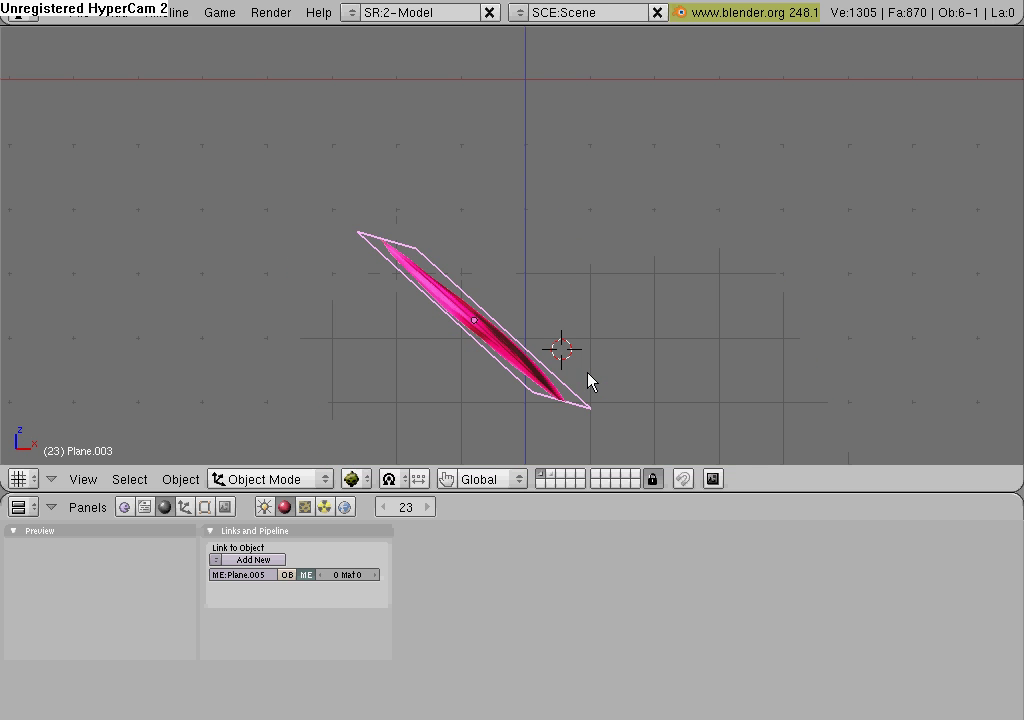
{"action": "key", "text": "r"}
{"action": "left_click", "coordinate": [545, 405]}
{"action": "middle_click_drag", "start_coordinate": [545, 405], "coordinate": [519, 425]}
Duplicate the leaf in top view, rotate the copy until its tip points straight up in the view, and place it beside the original.
{"action": "key", "text": "KP_7"}
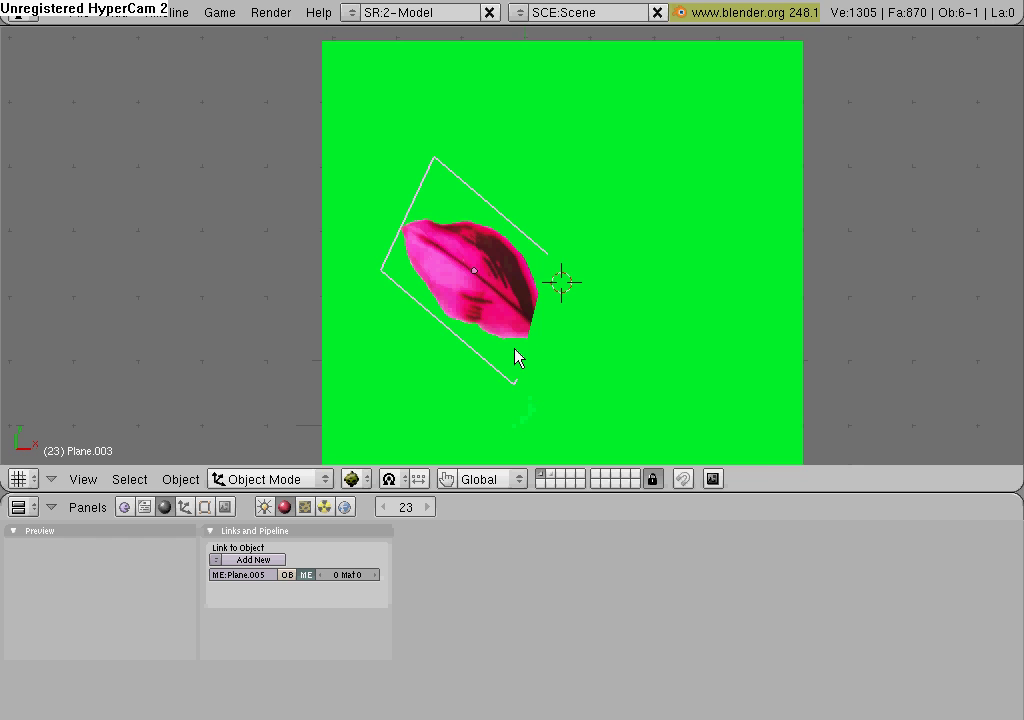
{"action": "key", "text": "shift+d"}
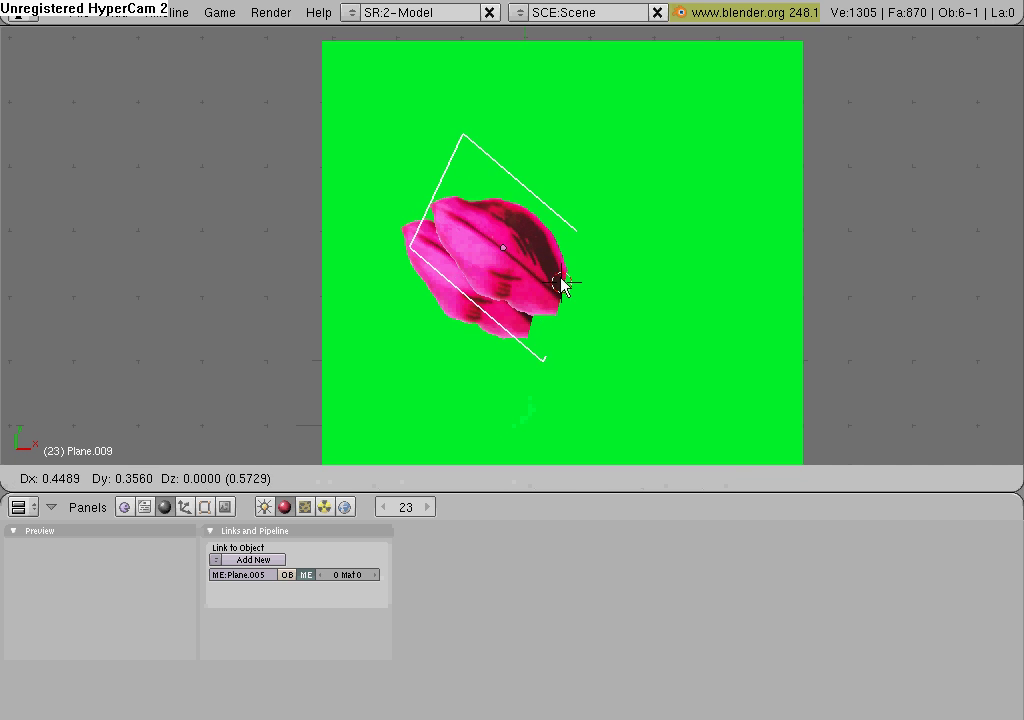
{"action": "left_click", "coordinate": [591, 250]}
{"action": "key", "text": "r"}
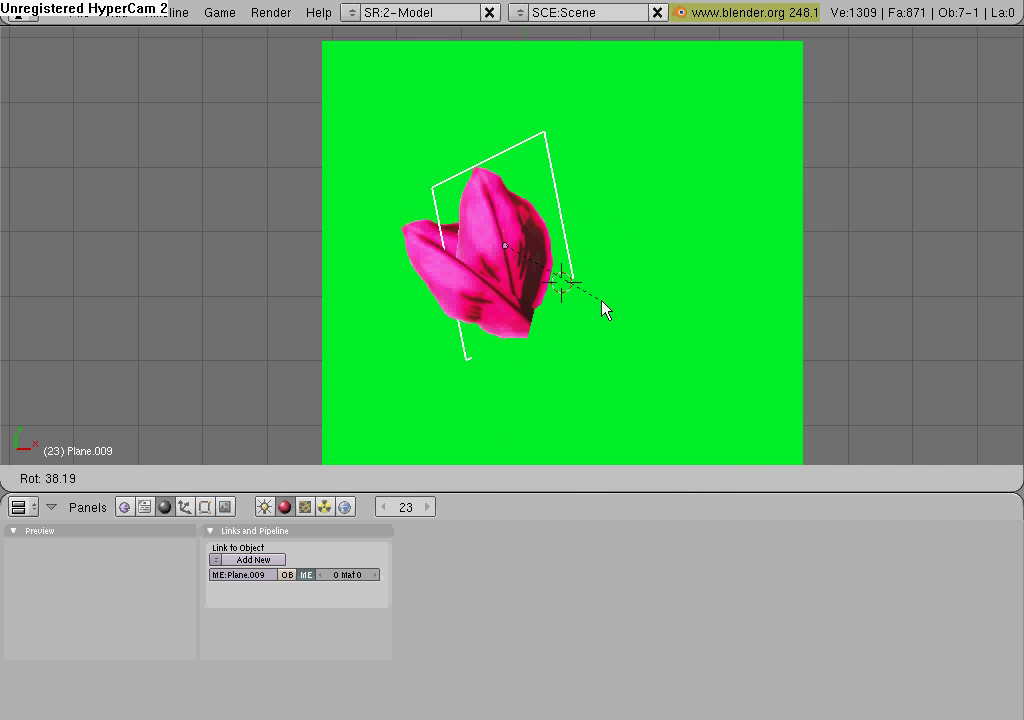
{"action": "left_click", "coordinate": [606, 306]}
{"action": "key", "text": "g"}
{"action": "left_click", "coordinate": [569, 235]}
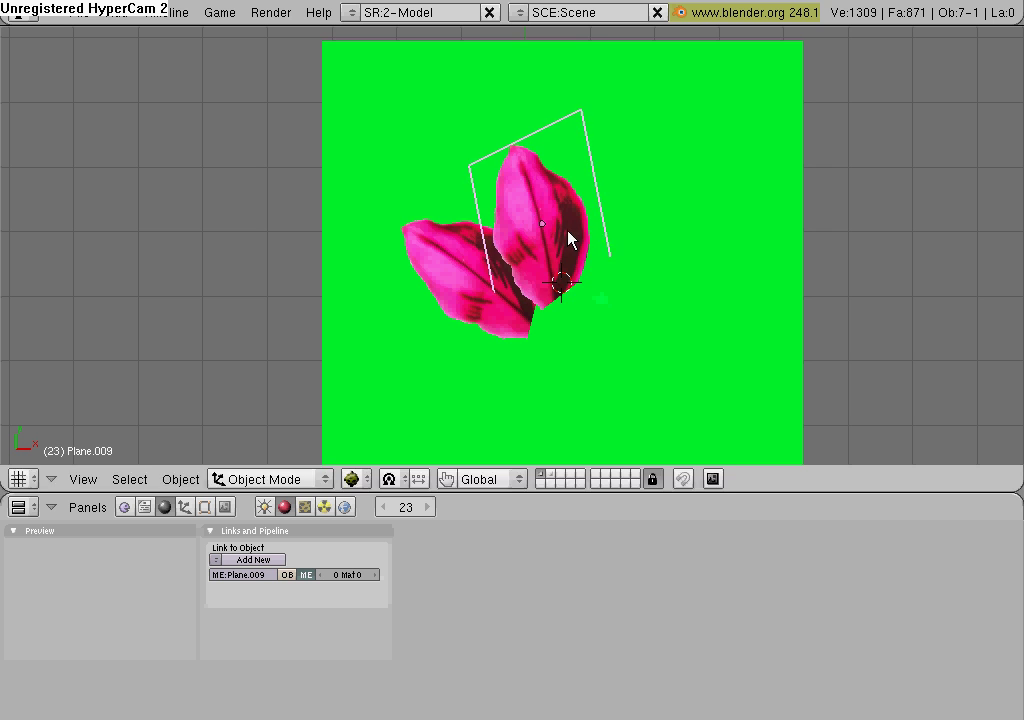
{"action": "key", "text": "r"}
{"action": "left_click", "coordinate": [612, 266]}
{"action": "key", "text": "g"}
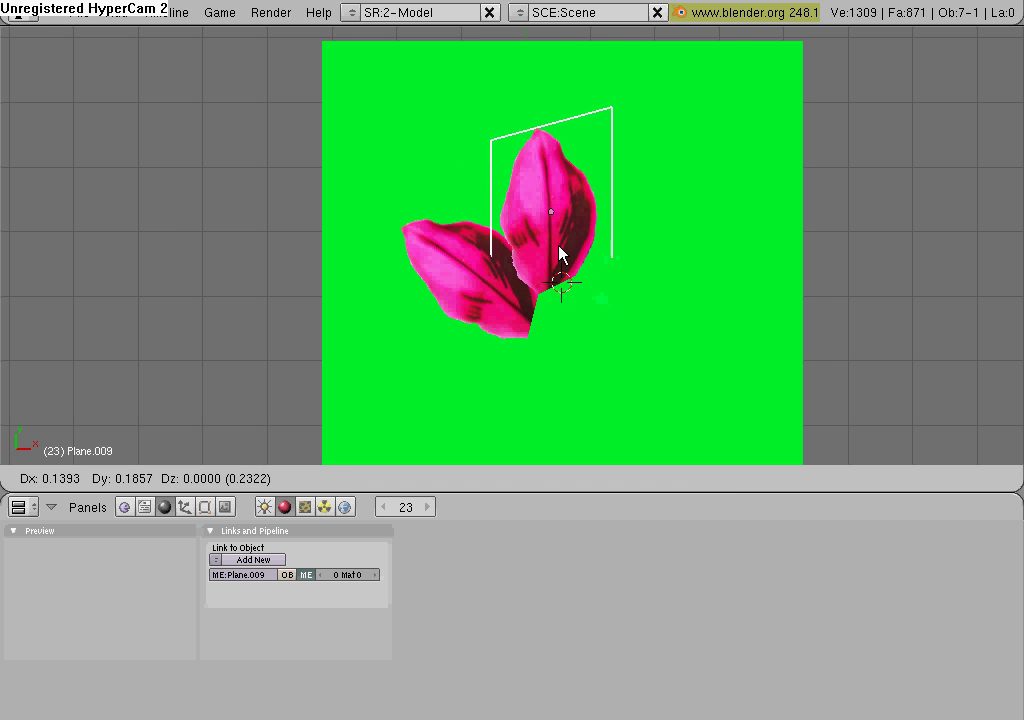
{"action": "left_click", "coordinate": [565, 236]}
Move the original leaf slightly so its base meets the base of the second leaf.
{"action": "right_click", "coordinate": [526, 304]}
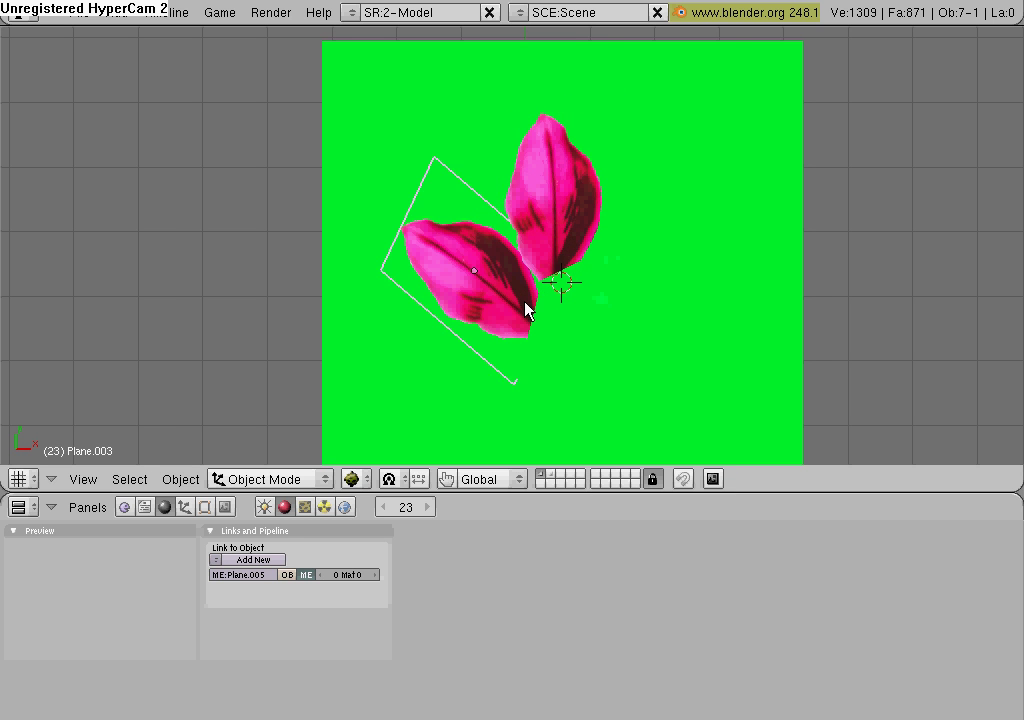
{"action": "key", "text": "g"}
{"action": "left_click", "coordinate": [527, 284]}
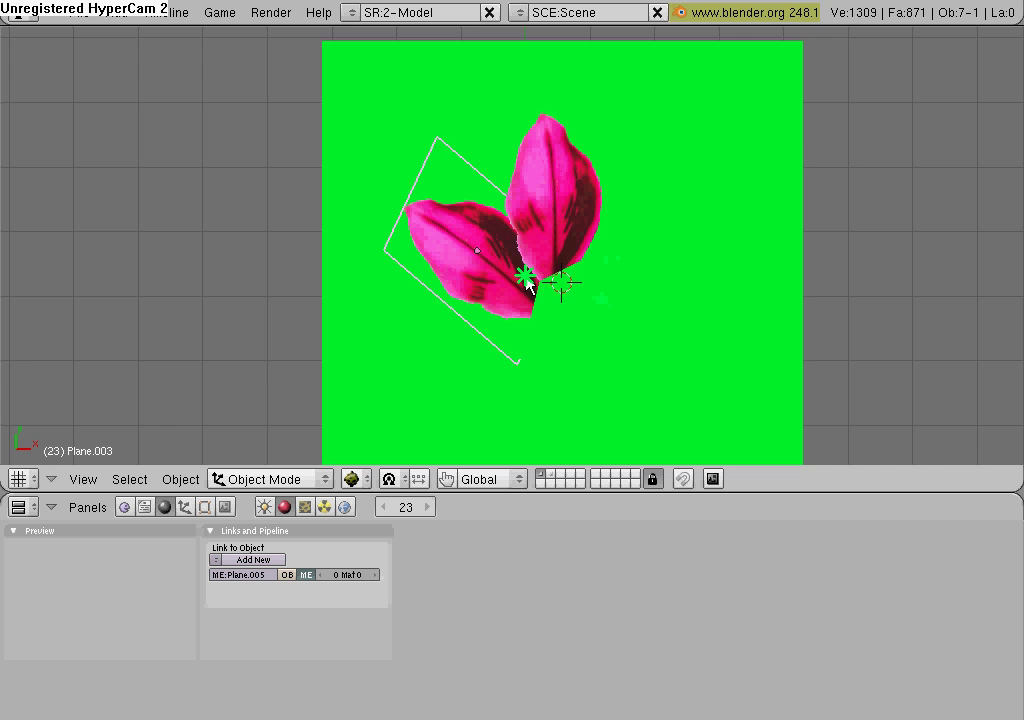
{"action": "middle_click_drag", "start_coordinate": [545, 300], "coordinate": [571, 210]}
Duplicate the second leaf in top view, rotate the copy clockwise, and position it on the other side to fan out the plant.
{"action": "right_click", "coordinate": [530, 296]}
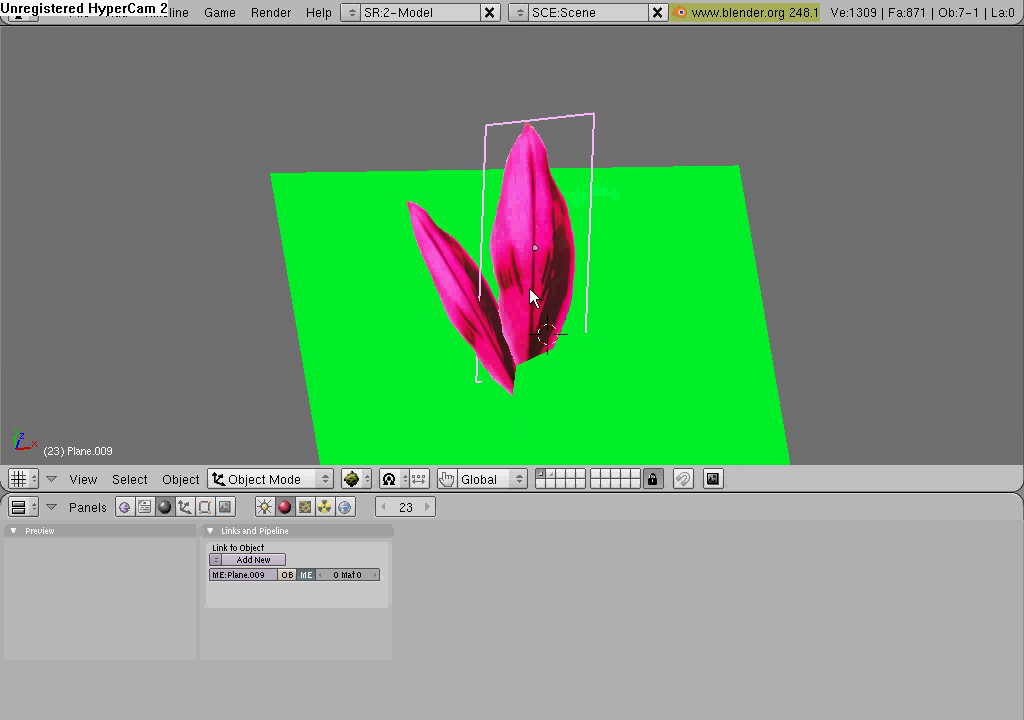
{"action": "key", "text": "KP_7"}
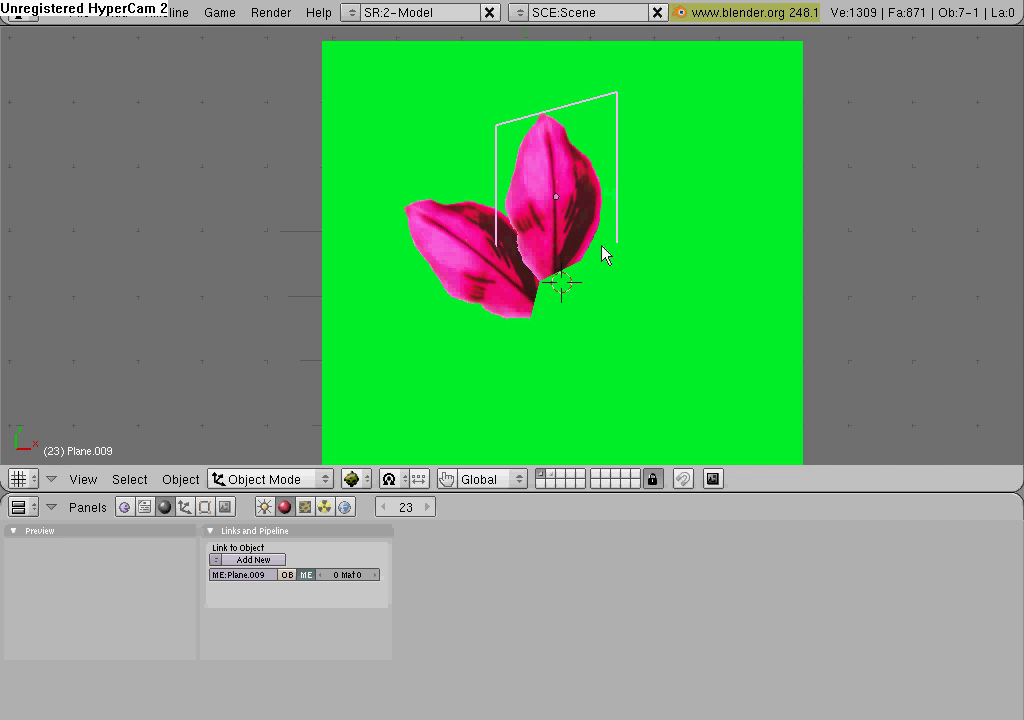
{"action": "key", "text": "shift+d"}
{"action": "left_click", "coordinate": [663, 315]}
{"action": "key", "text": "r"}
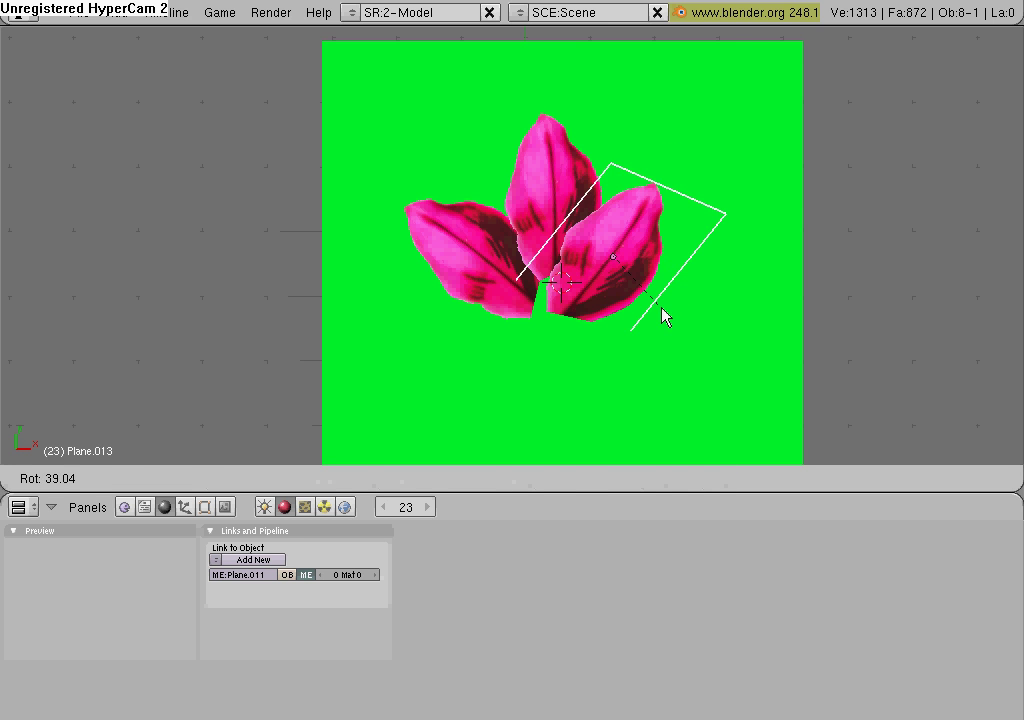
{"action": "left_click", "coordinate": [668, 292]}
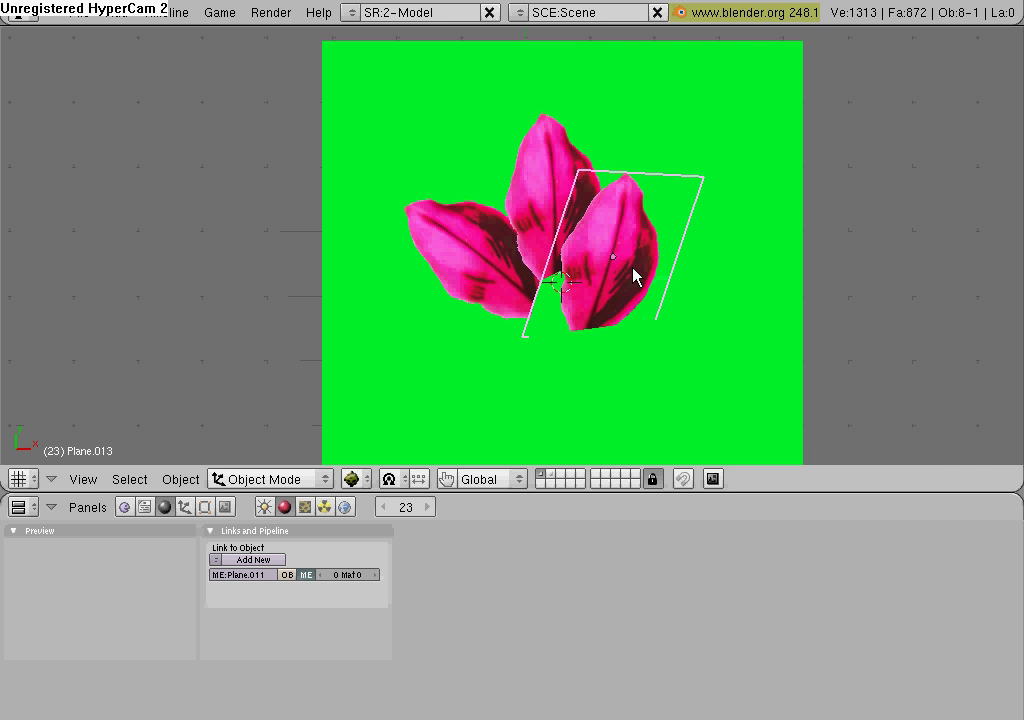
{"action": "scroll", "coordinate": [658, 270], "scroll_direction": "up", "scroll_amount": 1}
{"action": "middle_click_drag", "start_coordinate": [658, 270], "coordinate": [540, 199], "text": "shift"}
{"action": "key", "text": "g"}
{"action": "left_click", "coordinate": [562, 137]}
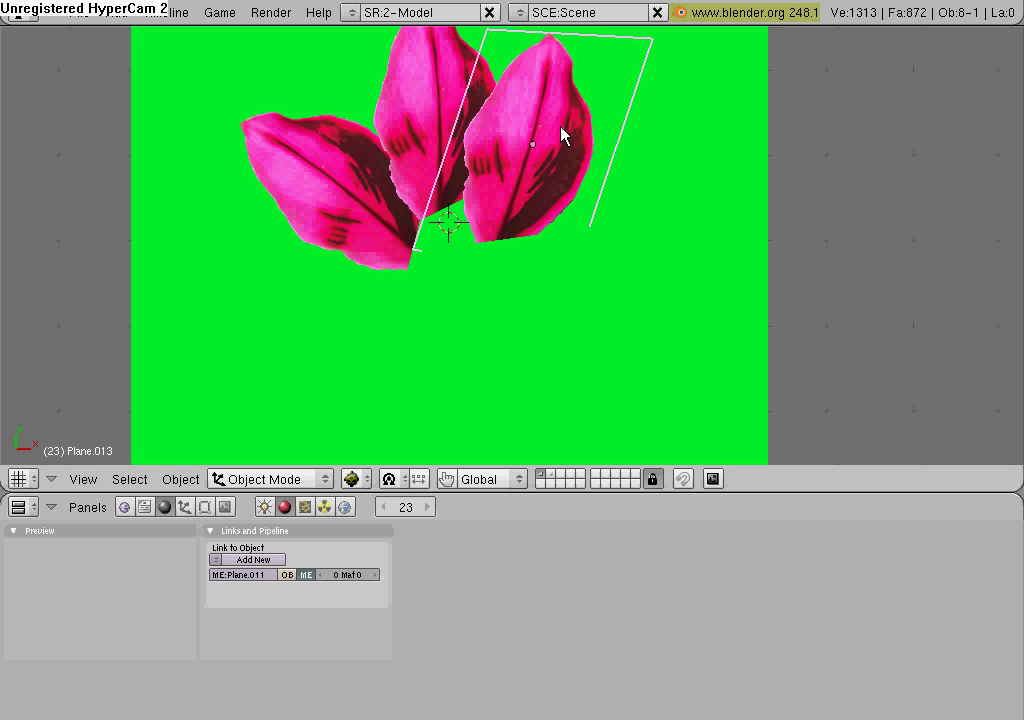
Lower the green ground plane along global Z in front view until it lies below the bases of the three leaves.
{"action": "right_click", "coordinate": [594, 340]}
{"action": "key", "text": "KP_1"}
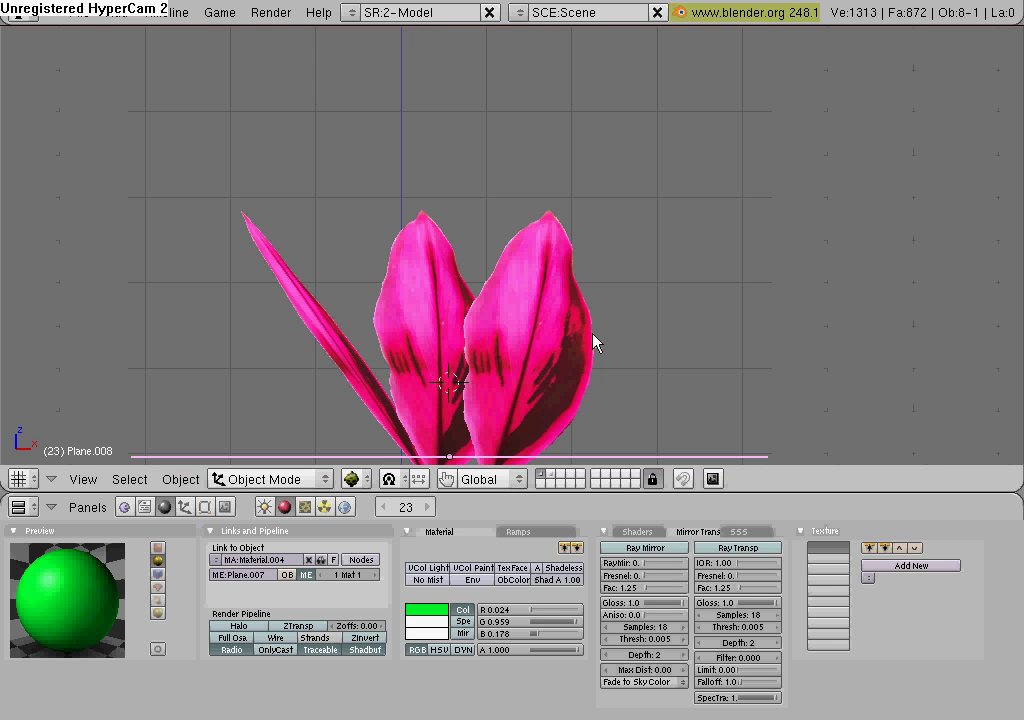
{"action": "key", "text": "g"}
{"action": "key", "text": "z"}
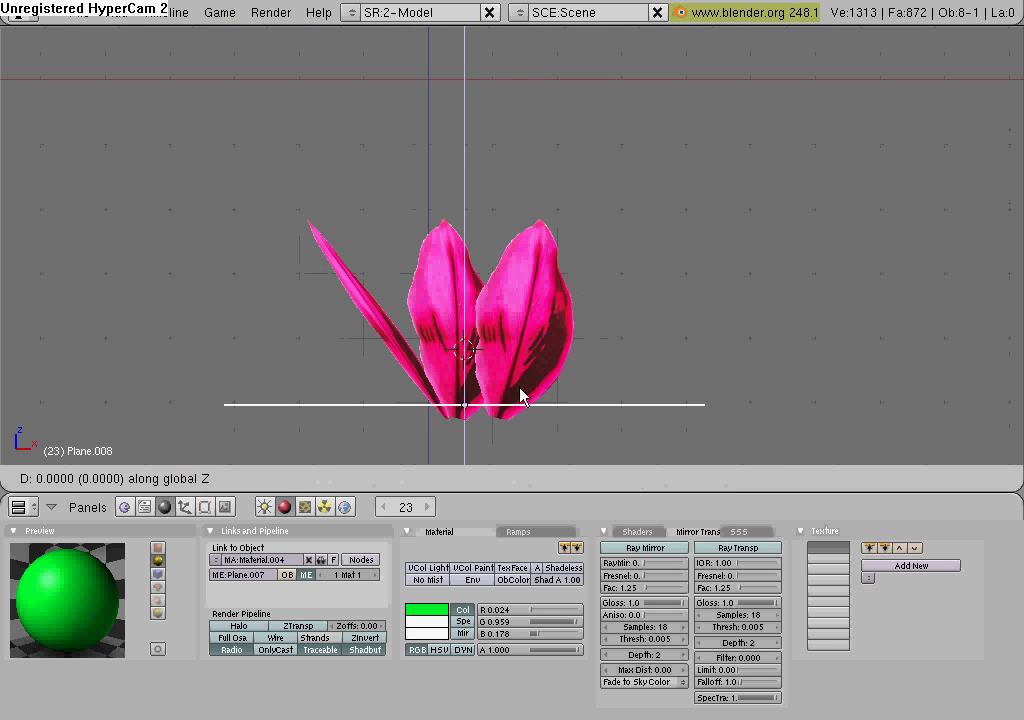
{"action": "left_click", "coordinate": [519, 440]}
{"action": "key", "text": "KP_0"}
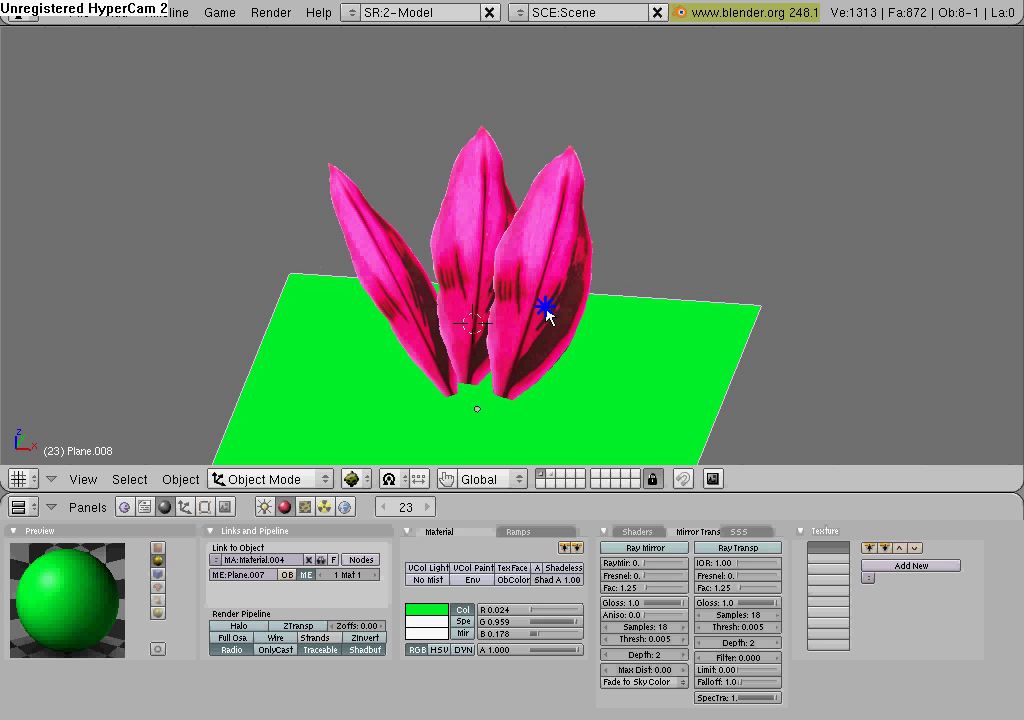
Cut two crosswise edge loops into the third leaf in Edit Mode, one above its middle and one near its base.
{"action": "key", "text": "shift+a"}
{"action": "left_click", "coordinate": [553, 310]}
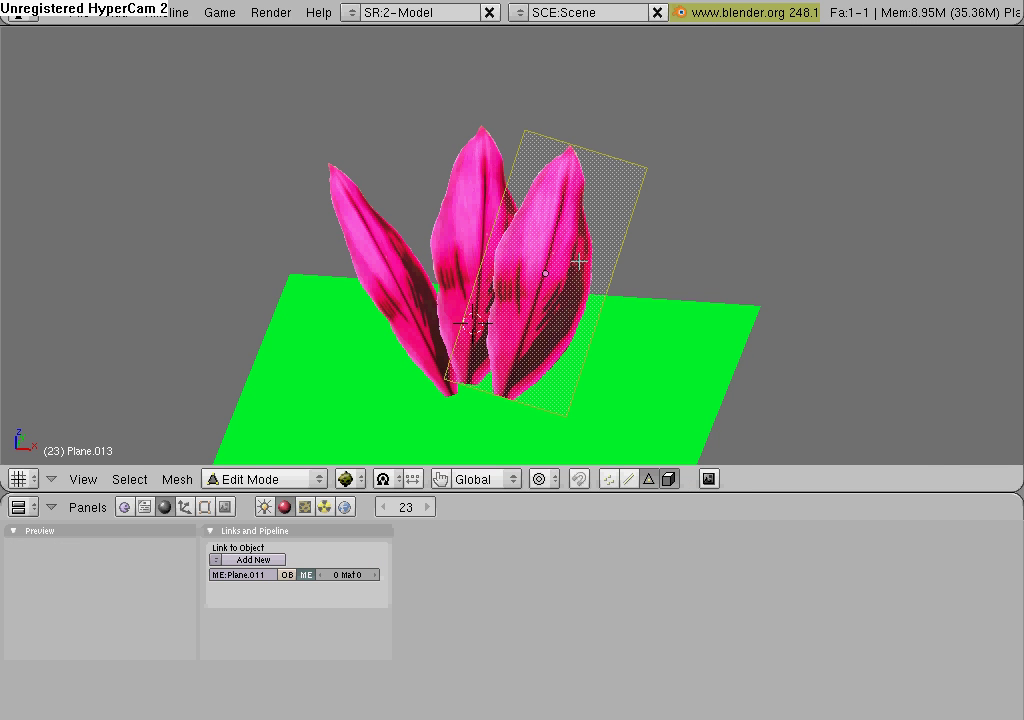
{"action": "key", "text": "ctrl+r"}
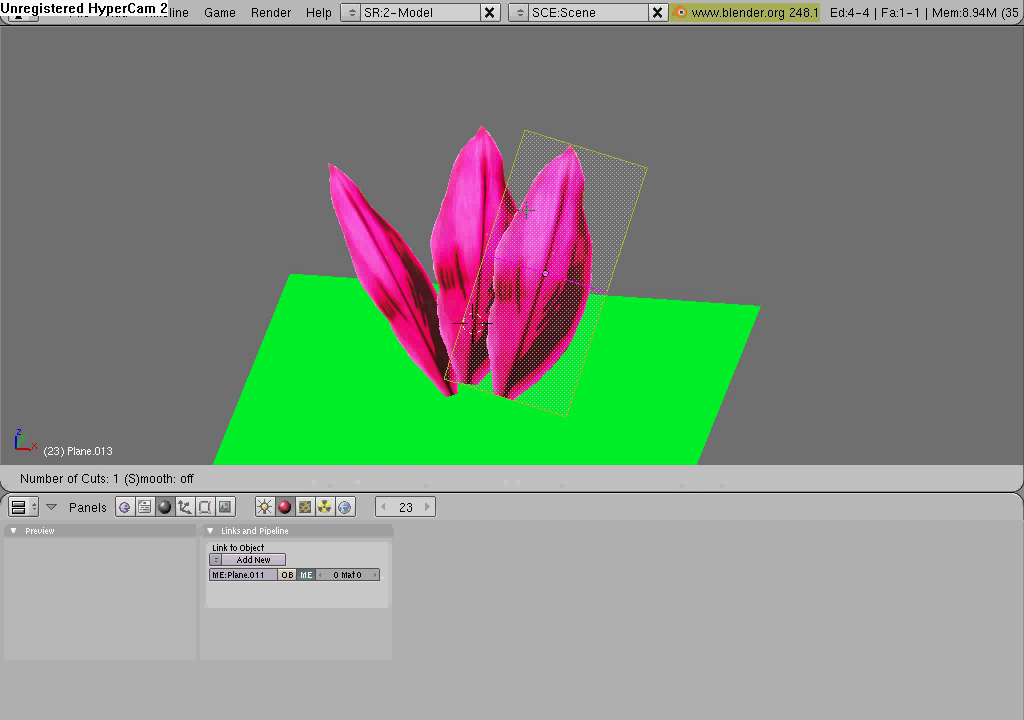
{"action": "left_click", "coordinate": [527, 210]}
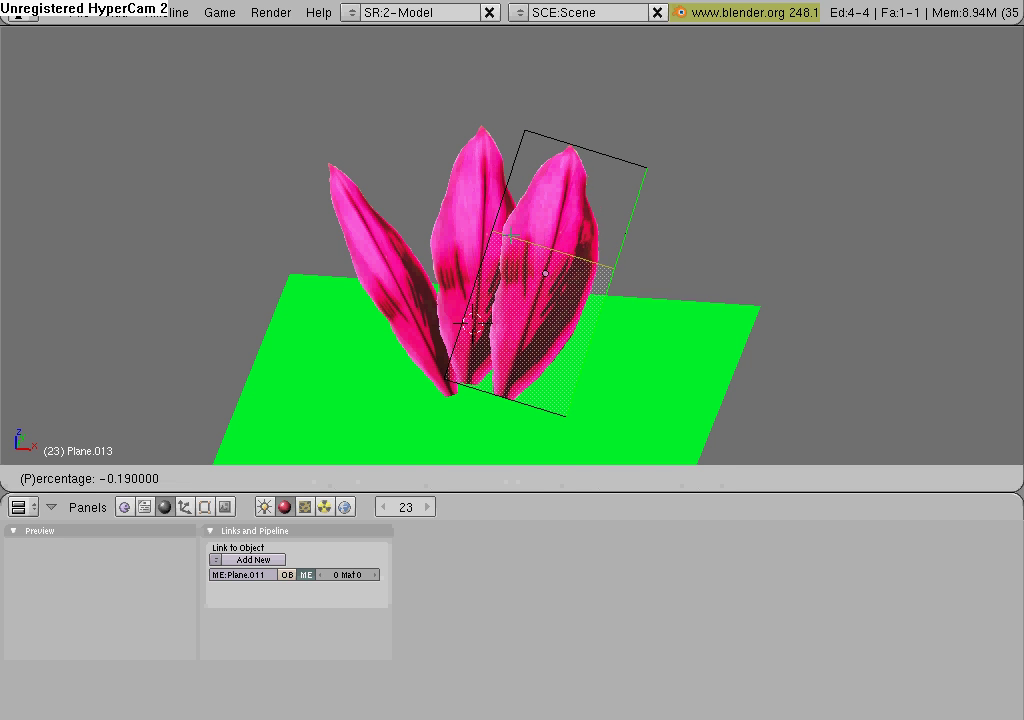
{"action": "left_click", "coordinate": [510, 235]}
{"action": "key", "text": "ctrl+r"}
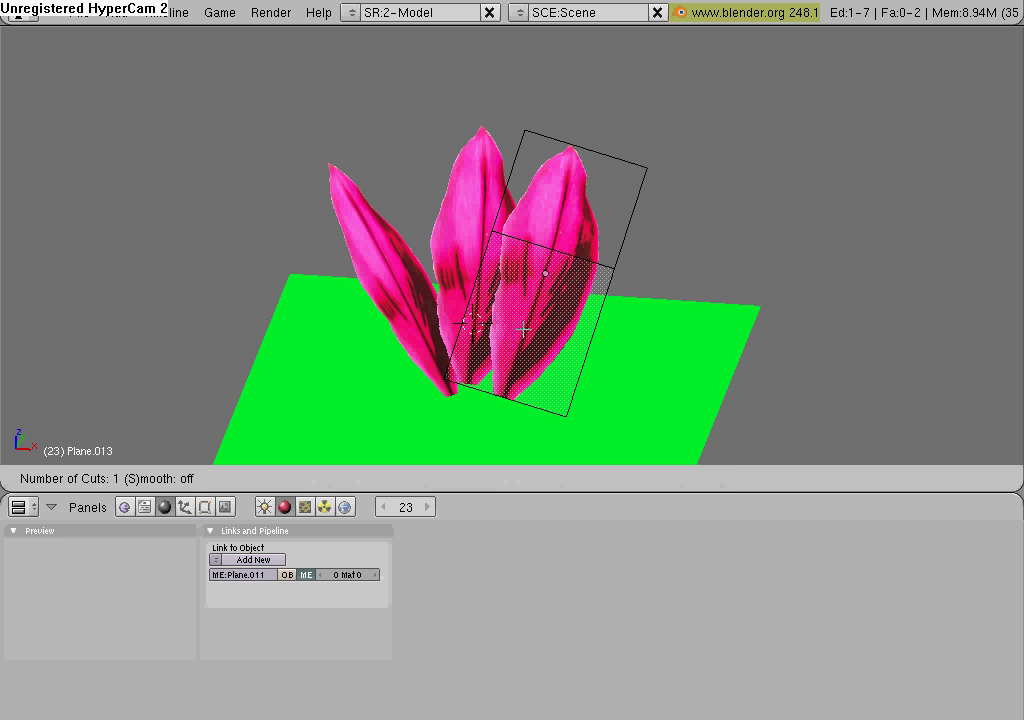
{"action": "left_click", "coordinate": [486, 328]}
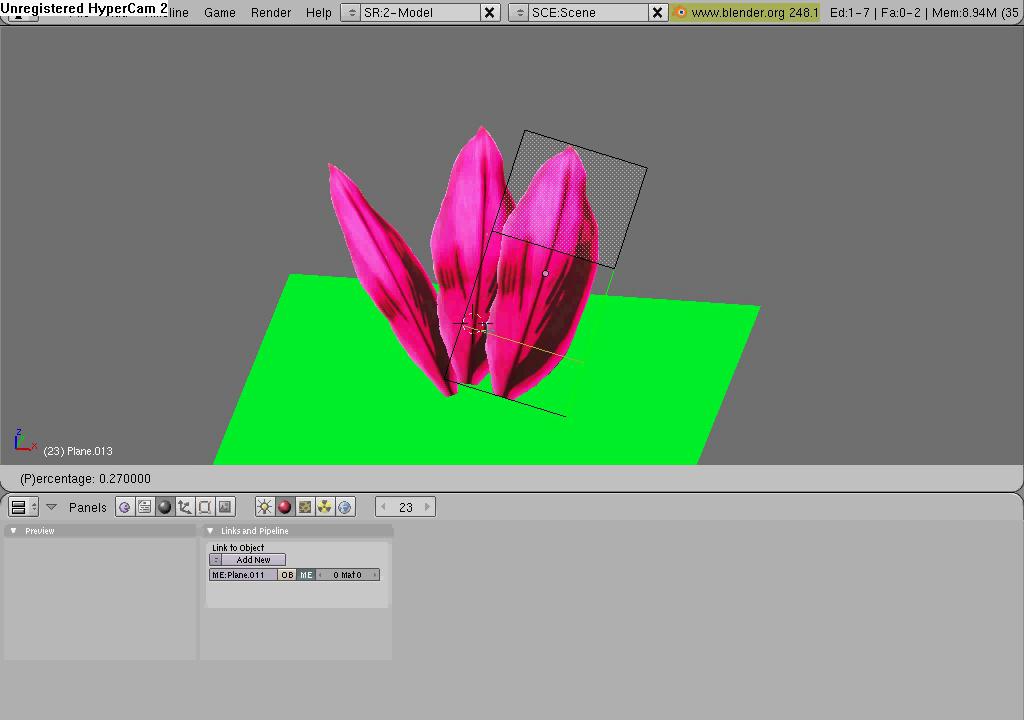
{"action": "left_click", "coordinate": [560, 235]}
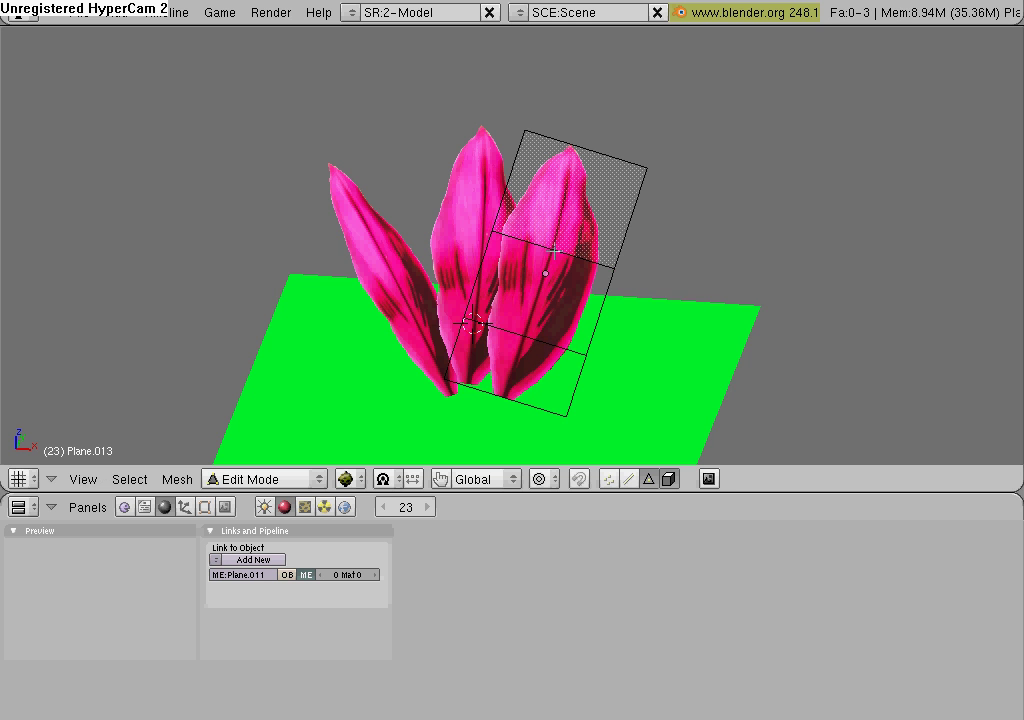
Bend the third leaf in edge selection mode by rotating its upper crosswise edge loop and moving it outward from the blade.
{"action": "middle_click_drag", "start_coordinate": [575, 235], "coordinate": [414, 238]}
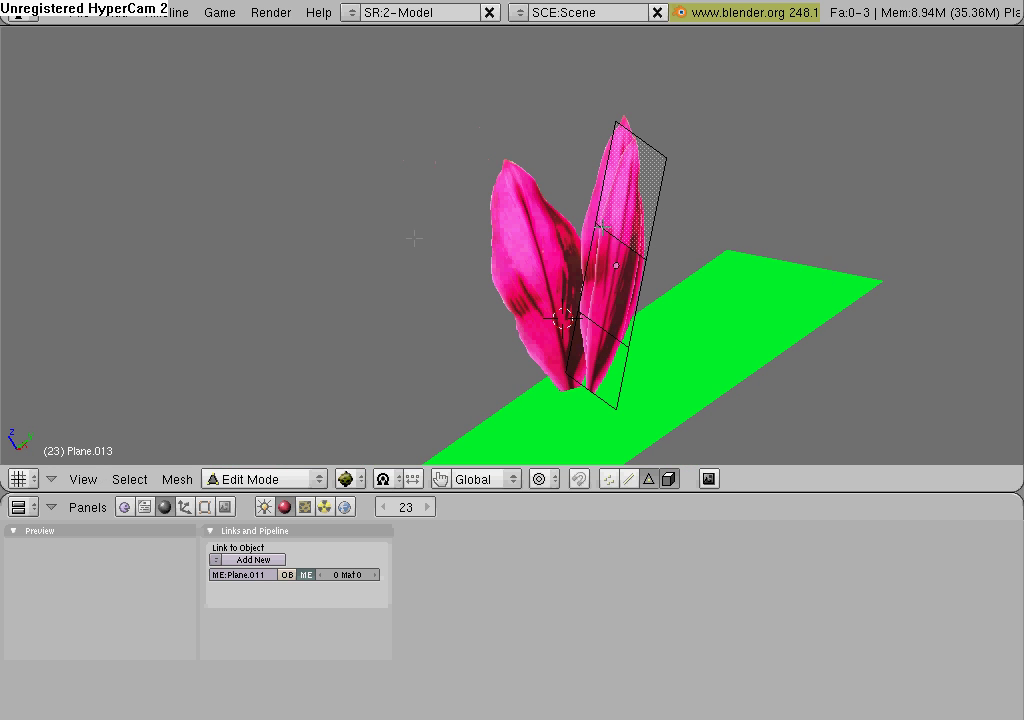
{"action": "left_click", "coordinate": [630, 479], "text": "shift"}
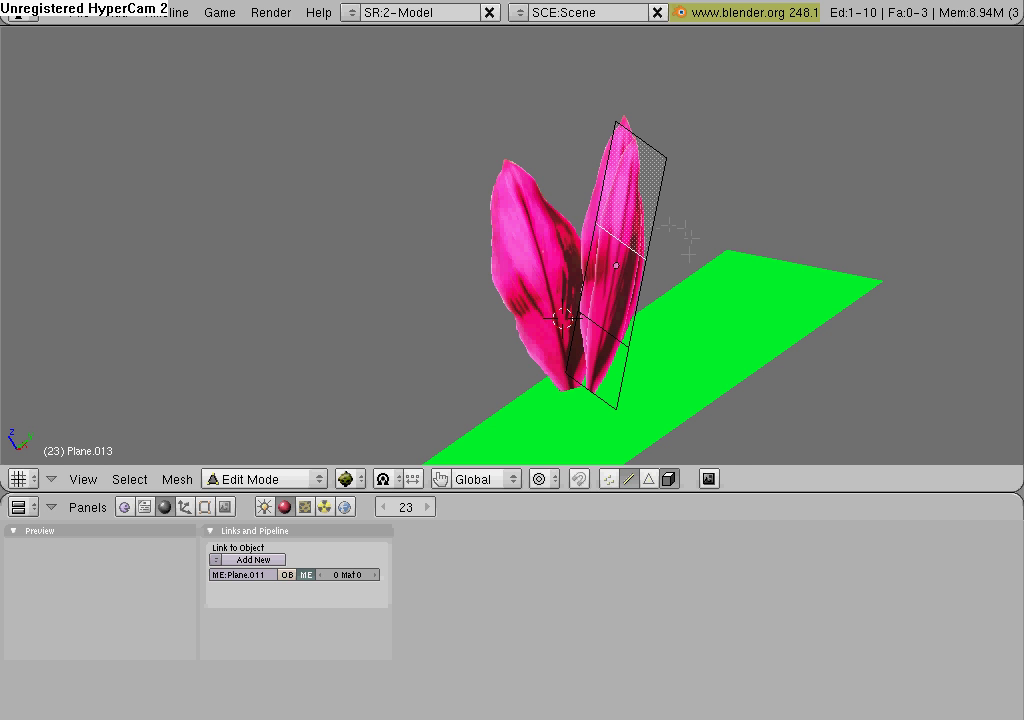
{"action": "middle_click_drag", "start_coordinate": [585, 245], "coordinate": [622, 215]}
{"action": "key", "text": "r"}
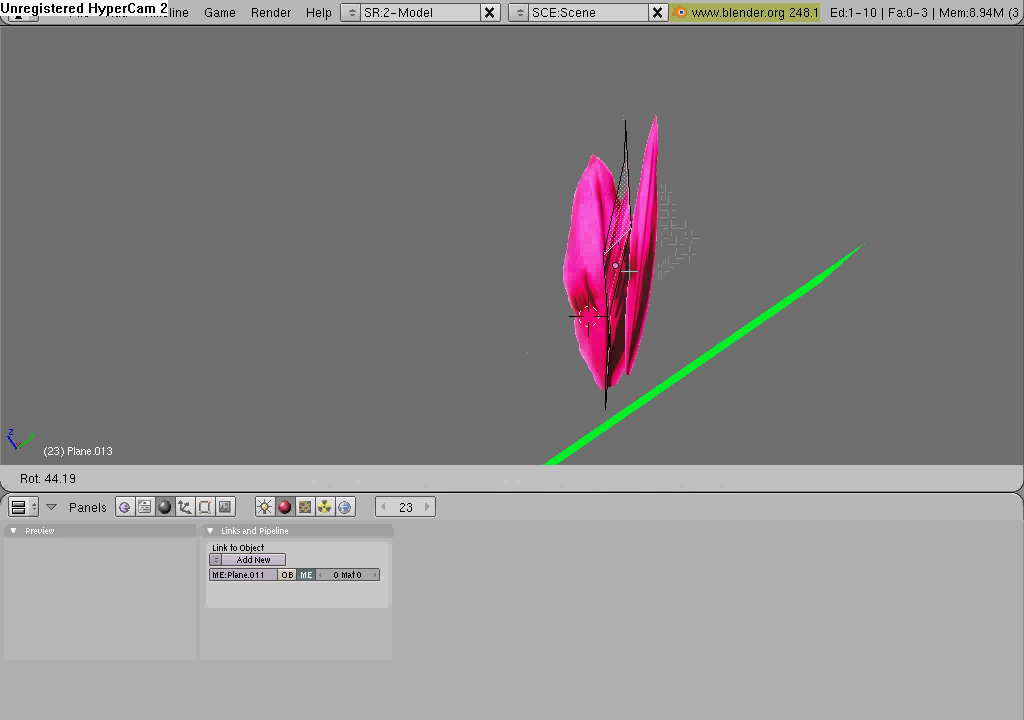
{"action": "left_click", "coordinate": [650, 214]}
{"action": "key", "text": "g"}
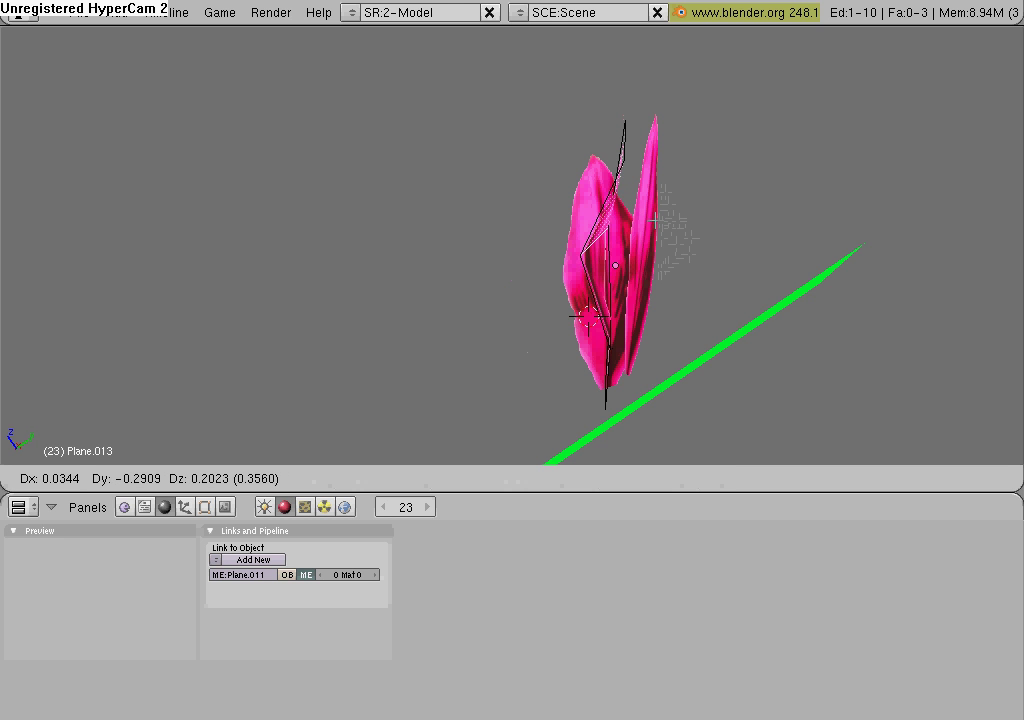
{"action": "left_click", "coordinate": [675, 230]}
Shift the third leaf's lower edge loop and pull its tip edge down so the blade curves over, and return to Object Mode.
{"action": "middle_click_drag", "start_coordinate": [675, 230], "coordinate": [605, 358]}
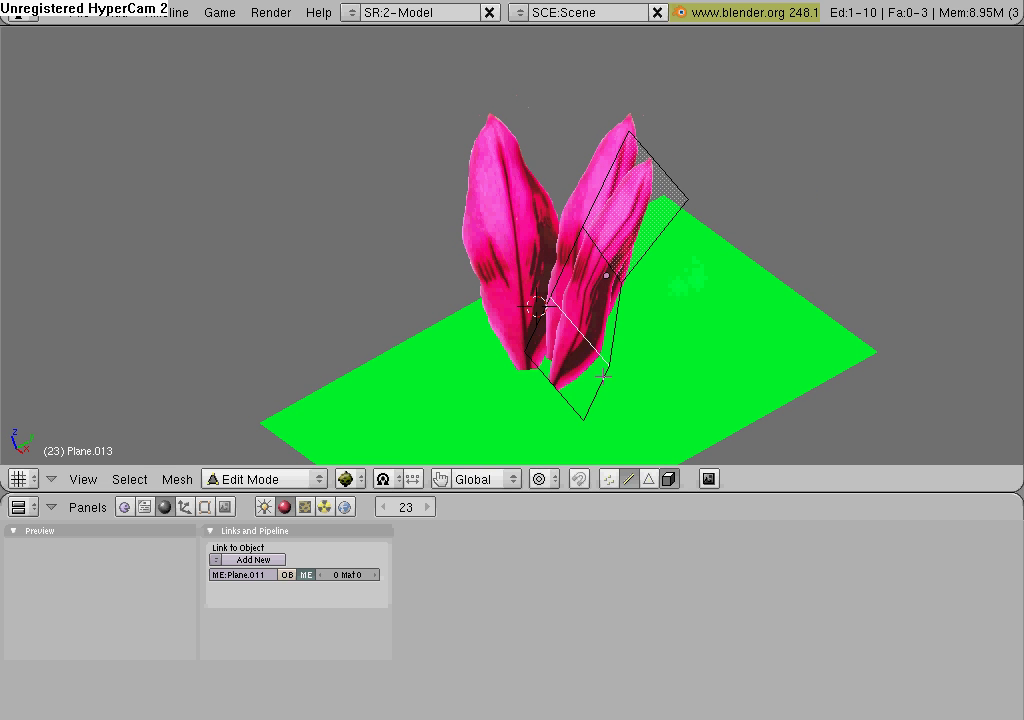
{"action": "key", "text": "g"}
{"action": "left_click", "coordinate": [585, 352]}
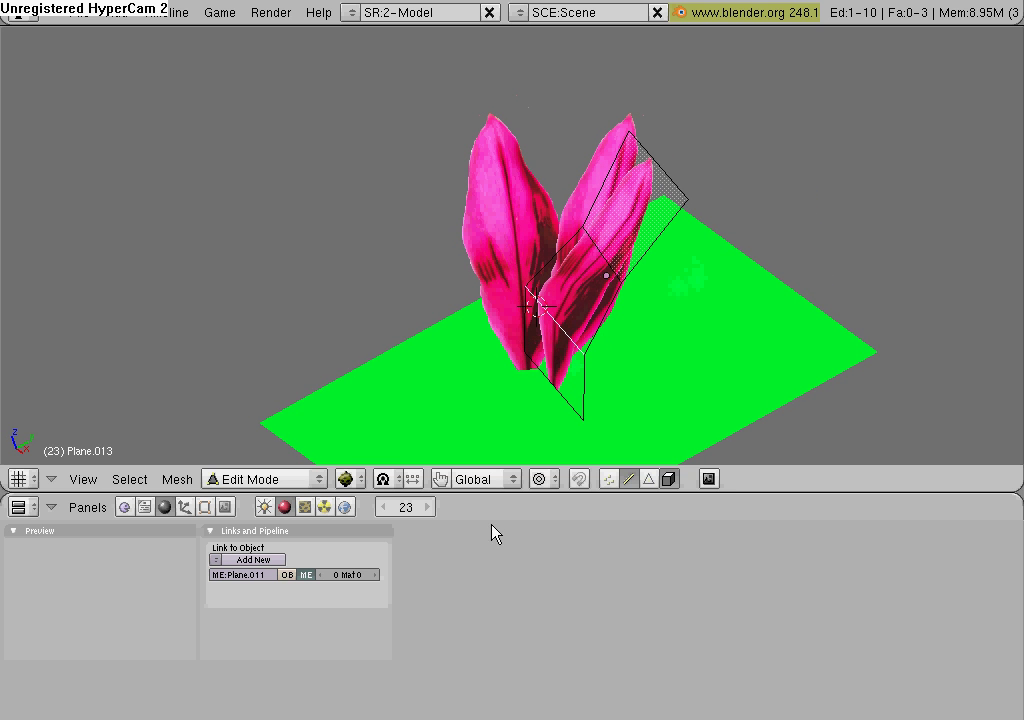
{"action": "right_click", "coordinate": [690, 190]}
{"action": "key", "text": "r"}
{"action": "key", "text": "Escape"}
{"action": "key", "text": "g"}
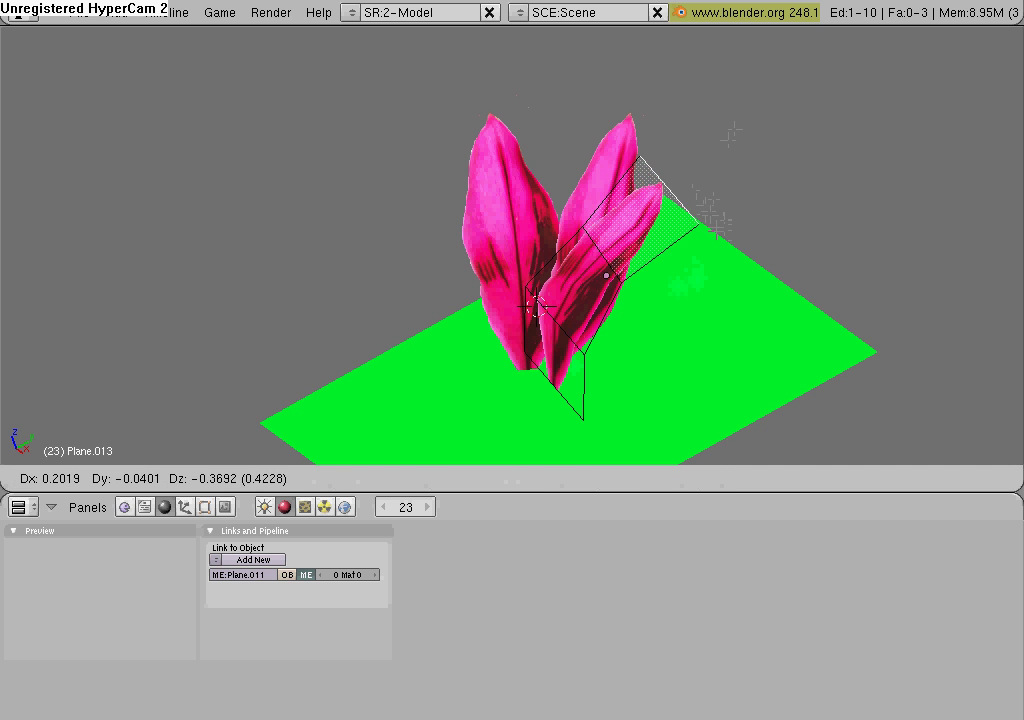
{"action": "left_click", "coordinate": [720, 256]}
{"action": "key", "text": "Tab"}
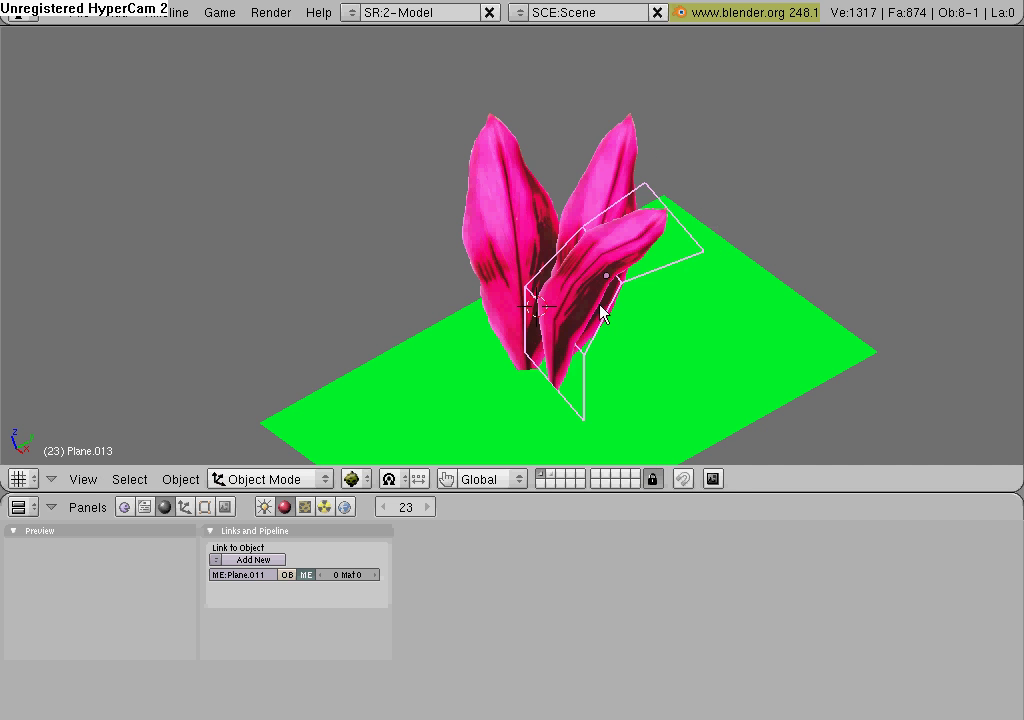
Rotate the bent leaf clockwise in top view and reposition it so its base meets the bases of the other leaves.
{"action": "middle_click_drag", "start_coordinate": [601, 313], "coordinate": [605, 405]}
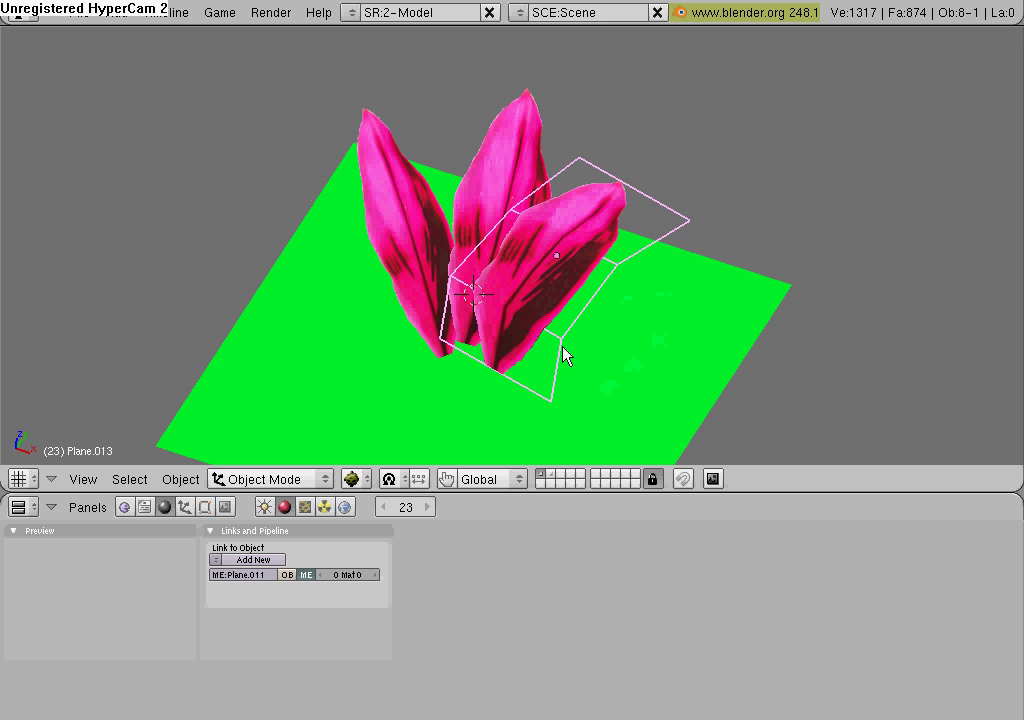
{"action": "key", "text": "KP_7"}
{"action": "key", "text": "g"}
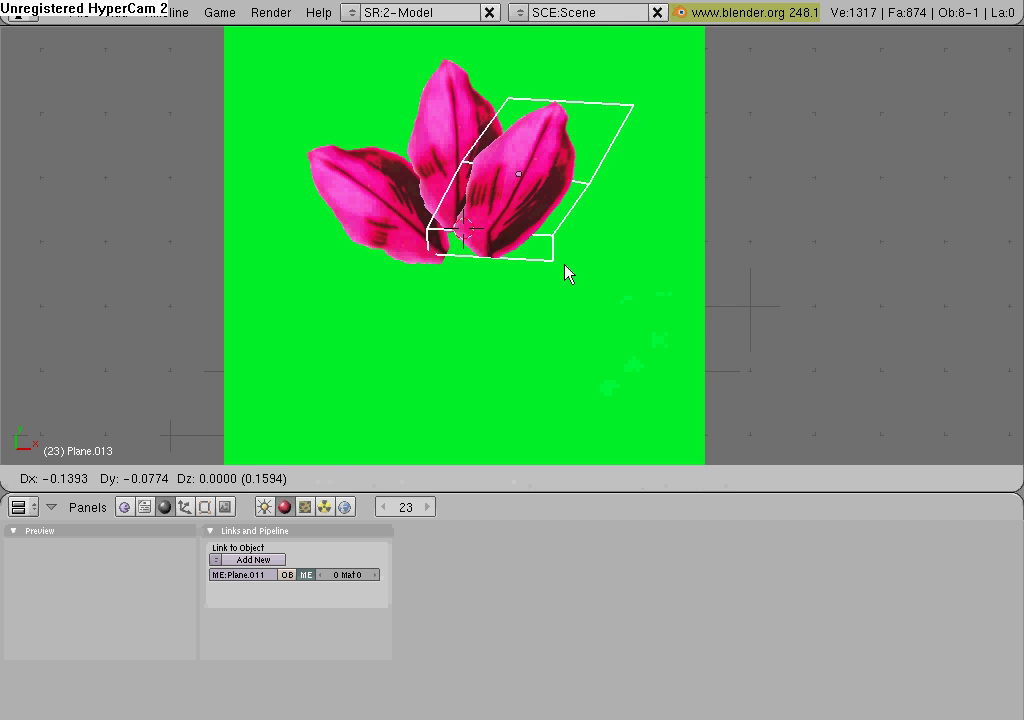
{"action": "left_click", "coordinate": [565, 272]}
{"action": "key", "text": "r"}
{"action": "left_click", "coordinate": [575, 270]}
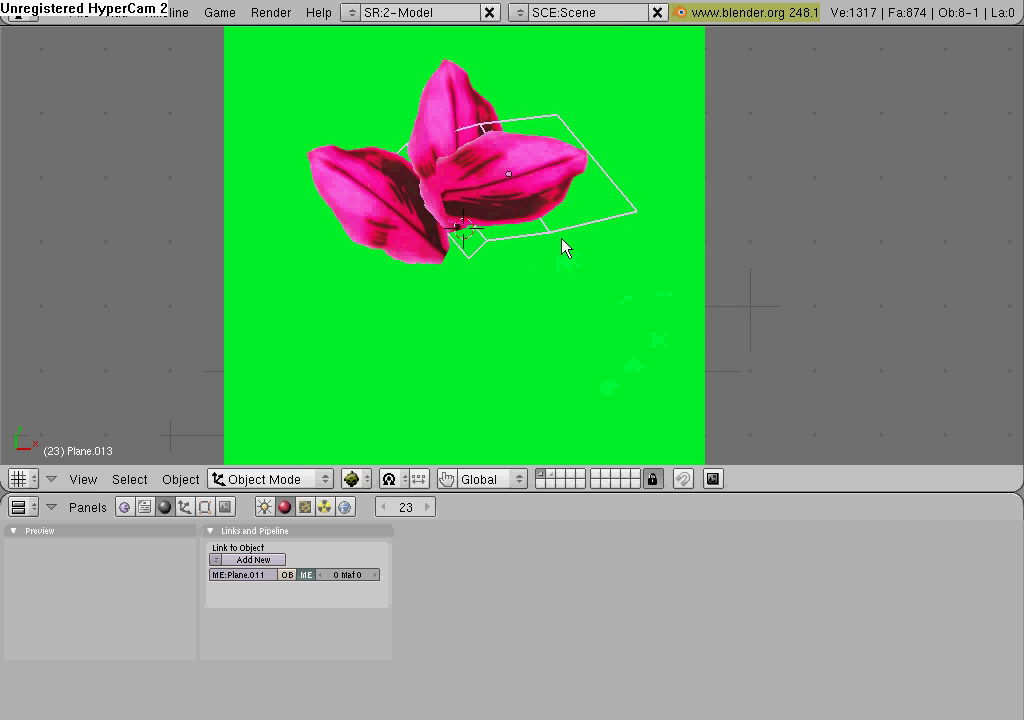
{"action": "key", "text": "g"}
{"action": "left_click", "coordinate": [562, 240]}
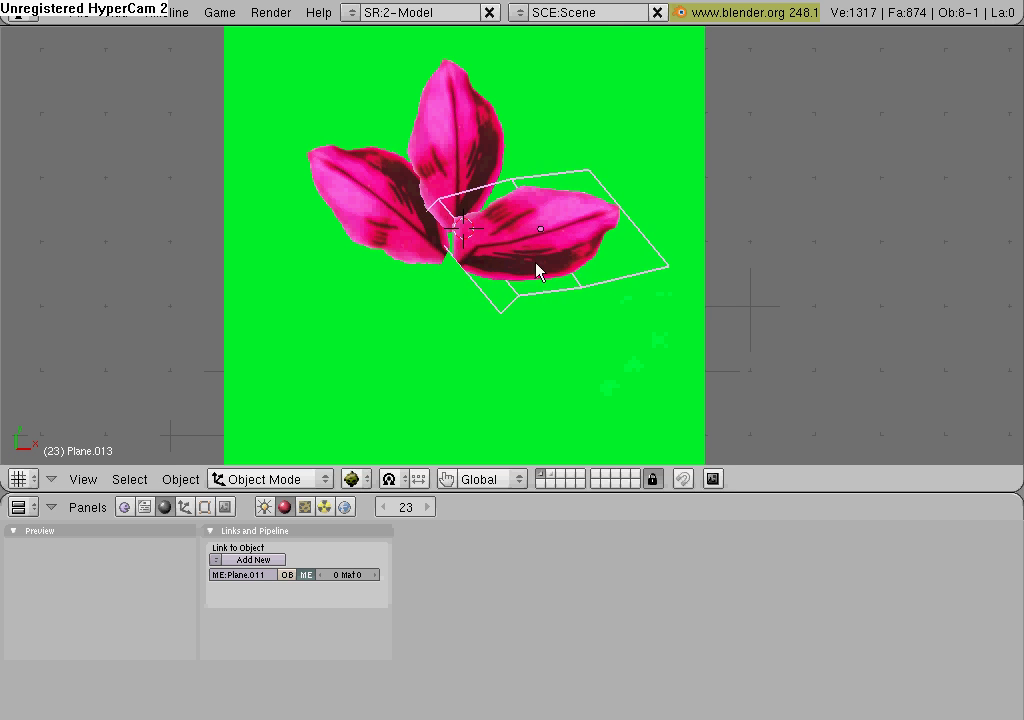
Duplicate the bent leaf in top view, rotate the copy clockwise to face the front, and place it below the plant's center.
{"action": "middle_click_drag", "start_coordinate": [535, 270], "coordinate": [452, 308]}
{"action": "right_click", "coordinate": [444, 312]}
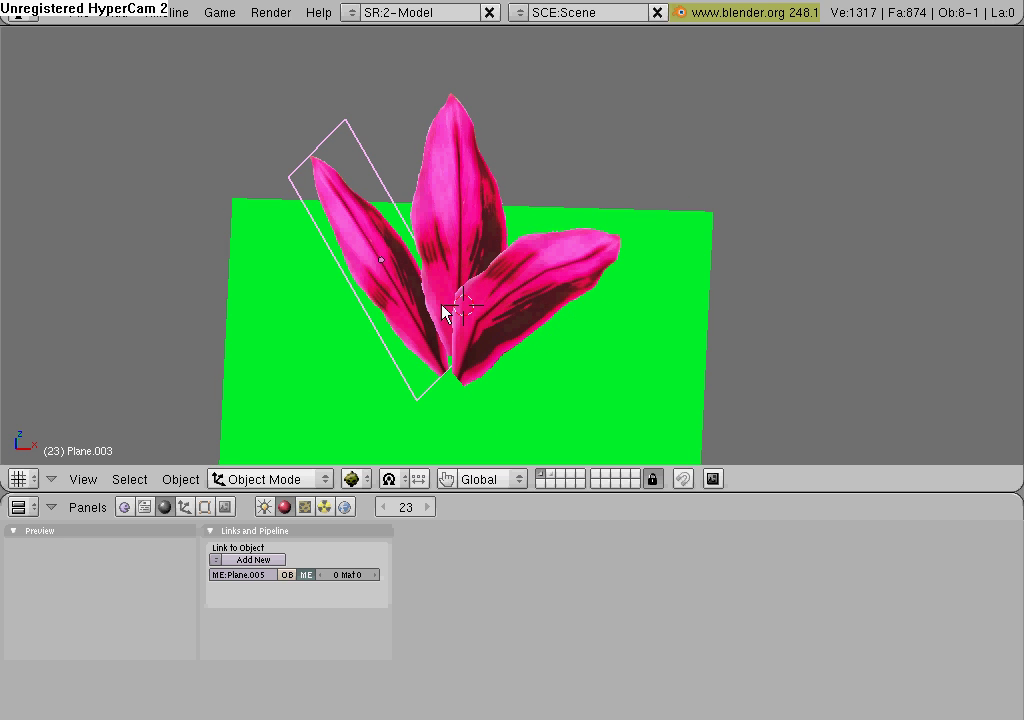
{"action": "right_click", "coordinate": [494, 343]}
{"action": "key", "text": "KP_7"}
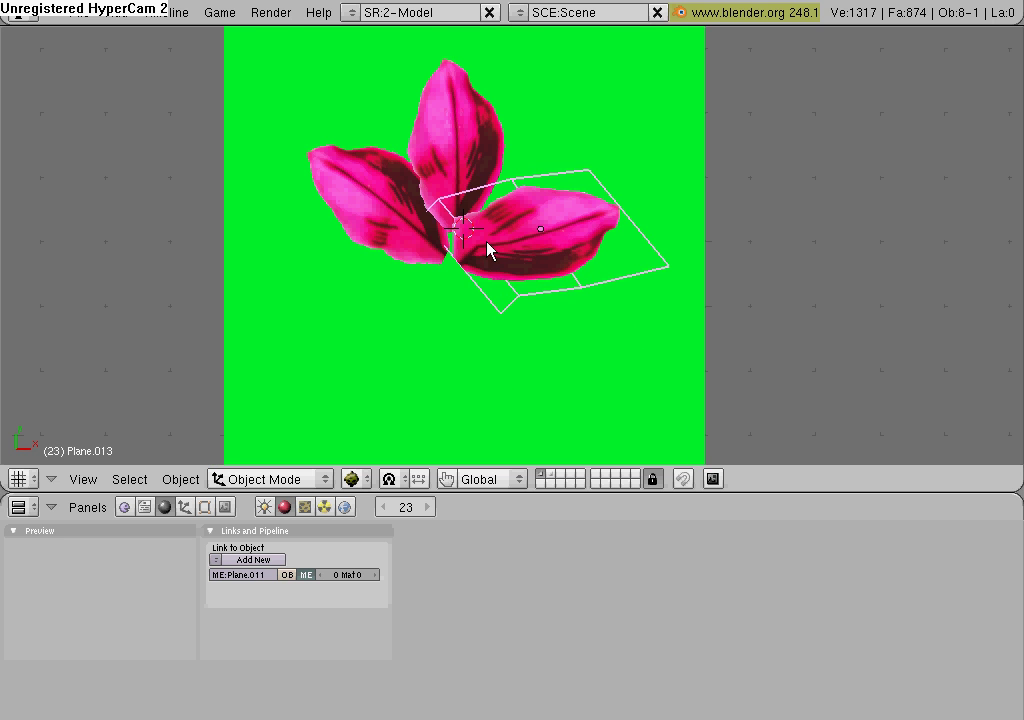
{"action": "key", "text": "shift+d"}
{"action": "left_click", "coordinate": [491, 299]}
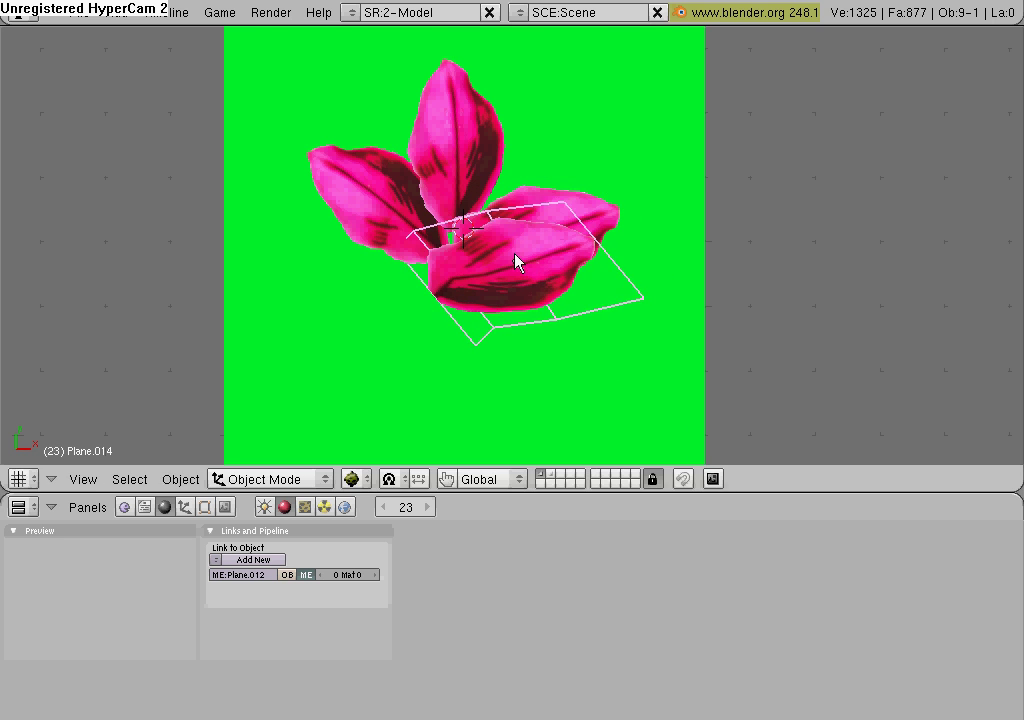
{"action": "key", "text": "r"}
{"action": "left_click", "coordinate": [427, 334]}
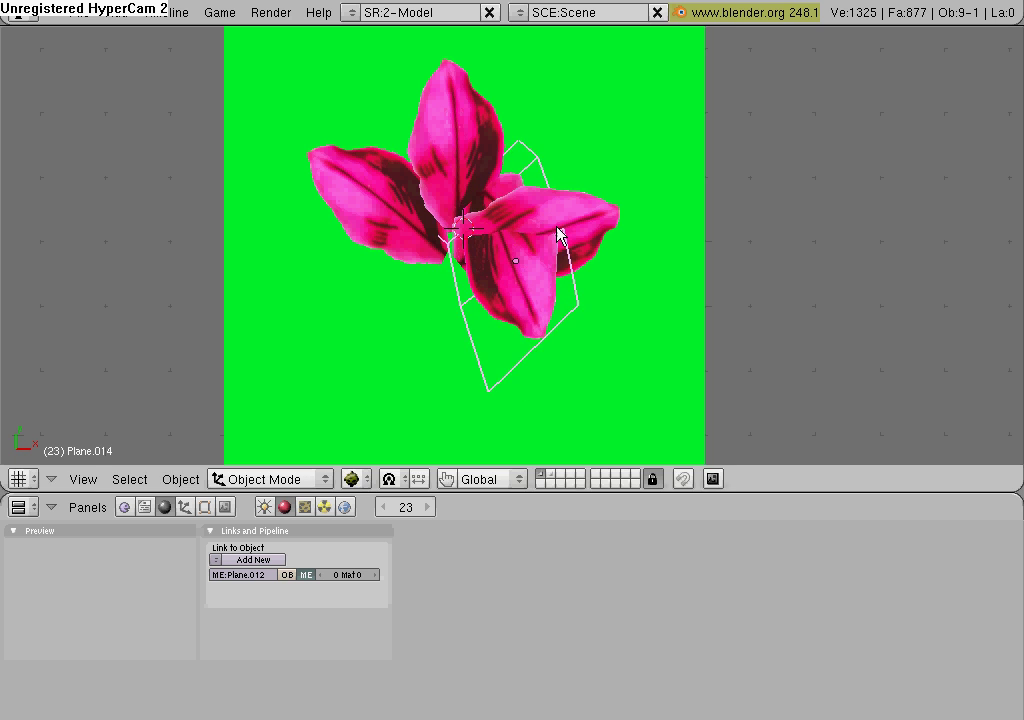
{"action": "key", "text": "g"}
{"action": "left_click", "coordinate": [489, 322]}
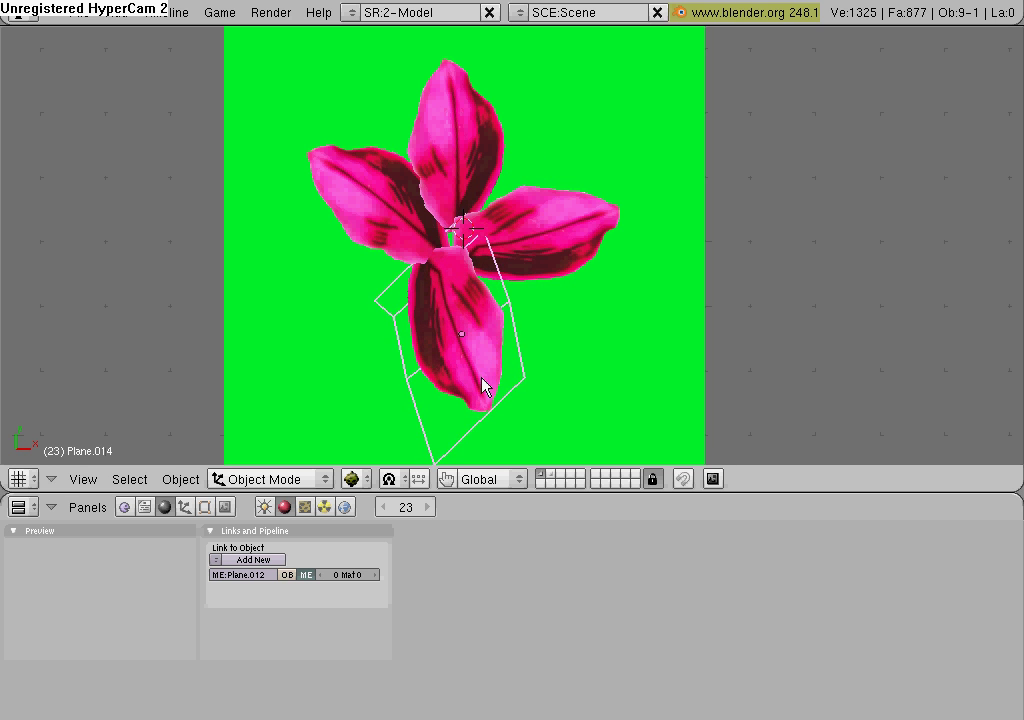
Move the front leaf toward the plant's center, rotate it clockwise about 49° in top view, and align its base with the others.
{"action": "middle_click_drag", "start_coordinate": [482, 386], "coordinate": [368, 455]}
{"action": "key", "text": "g"}
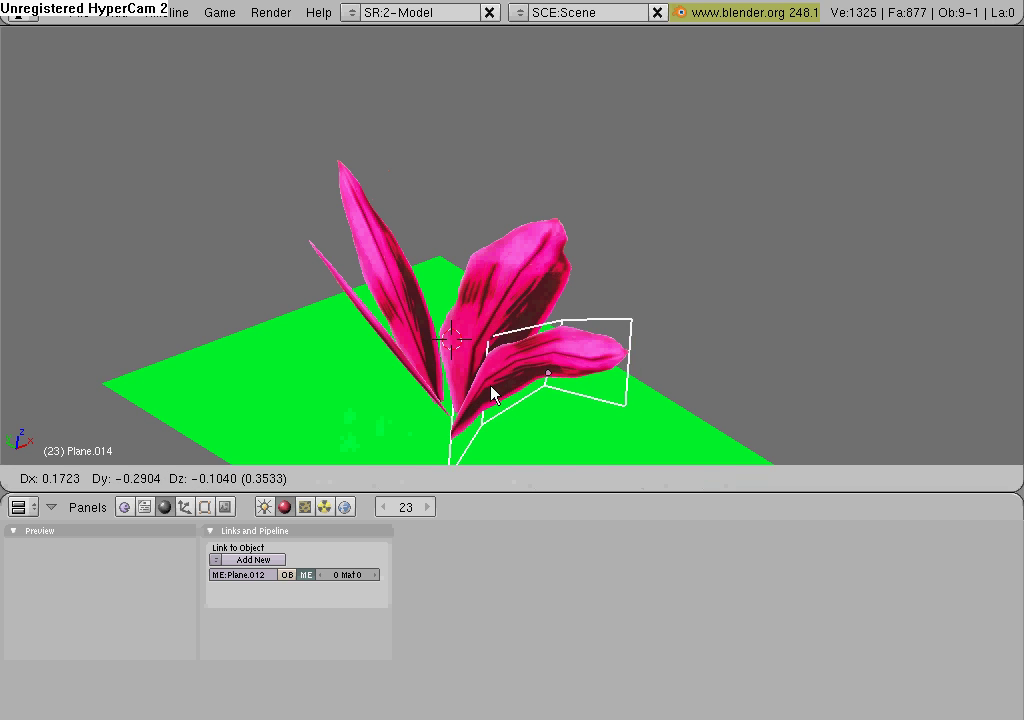
{"action": "left_click", "coordinate": [487, 393]}
{"action": "middle_click_drag", "start_coordinate": [480, 391], "coordinate": [309, 359]}
{"action": "middle_click_drag", "start_coordinate": [501, 375], "coordinate": [505, 418]}
{"action": "key", "text": "KP_7"}
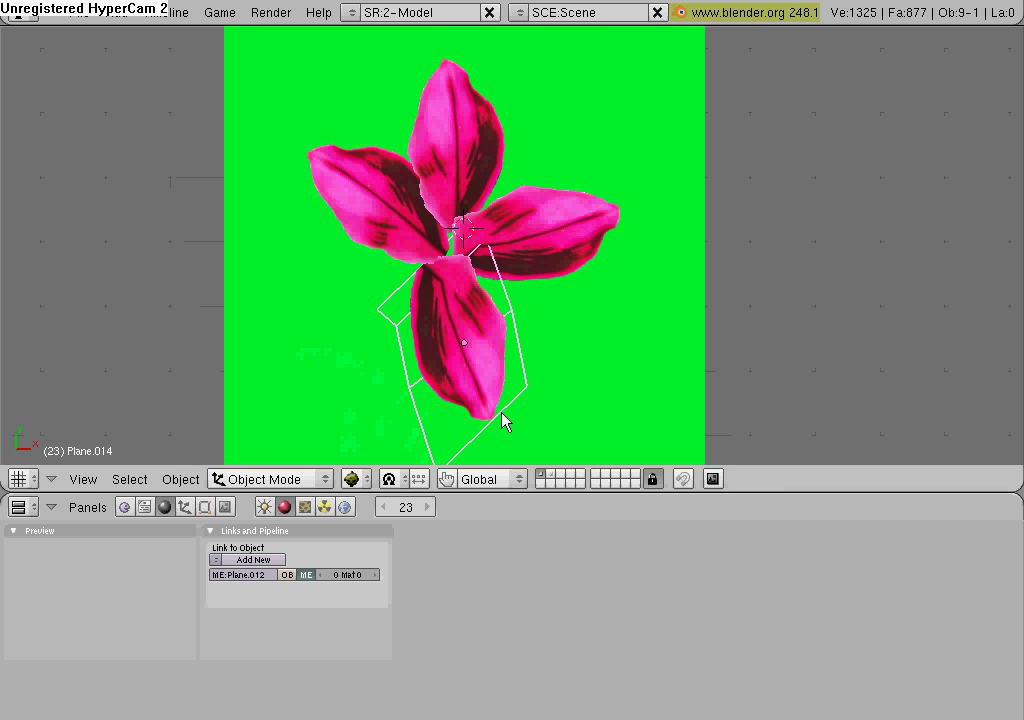
{"action": "key", "text": "r"}
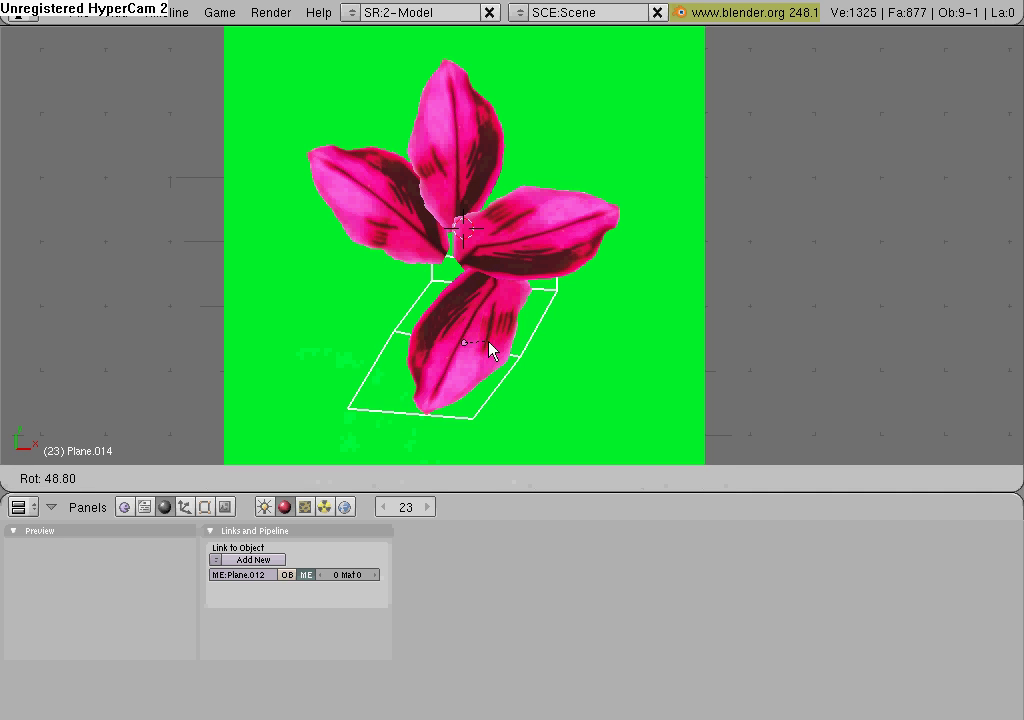
{"action": "left_click", "coordinate": [492, 346]}
{"action": "key", "text": "g"}
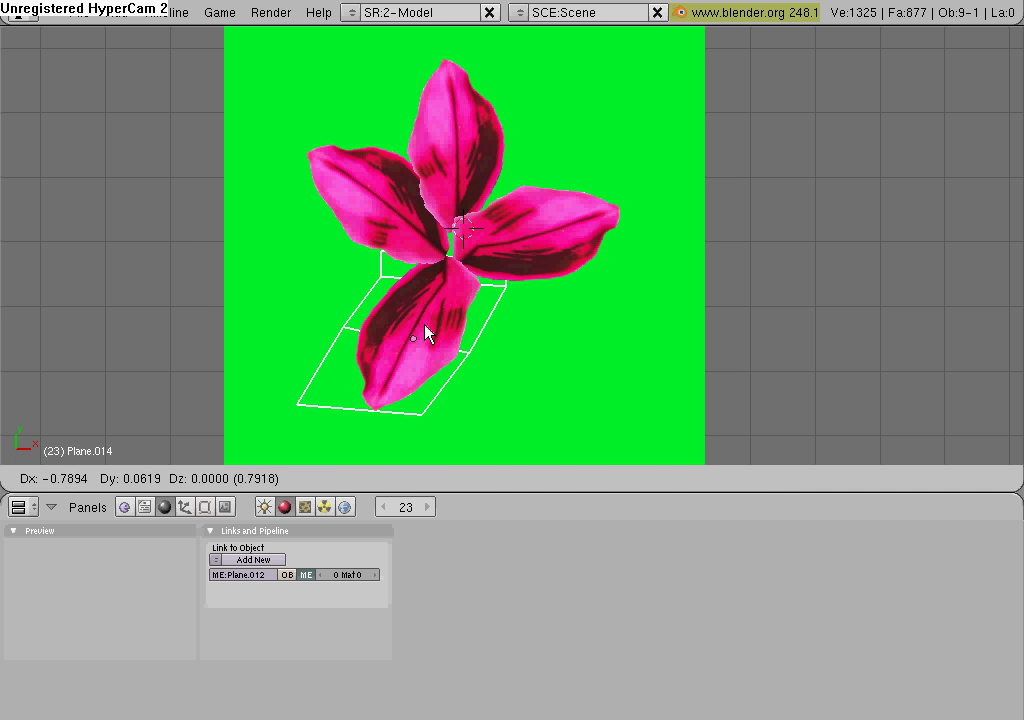
{"action": "left_click", "coordinate": [428, 336]}
Select all four leaves, duplicate them in top view, and rotate the copies counterclockwise to fill the gaps between the originals.
{"action": "middle_click_drag", "start_coordinate": [443, 373], "coordinate": [377, 297]}
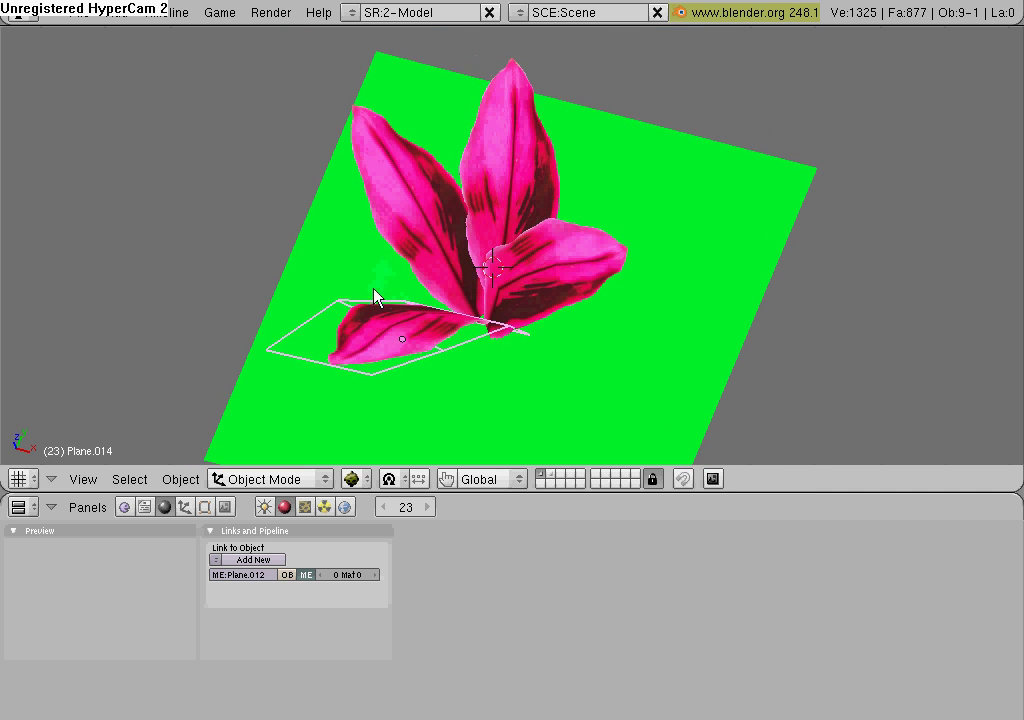
{"action": "right_click", "coordinate": [414, 245], "text": "shift"}
{"action": "right_click", "coordinate": [537, 281], "text": "shift"}
{"action": "right_click", "coordinate": [533, 181], "text": "shift"}
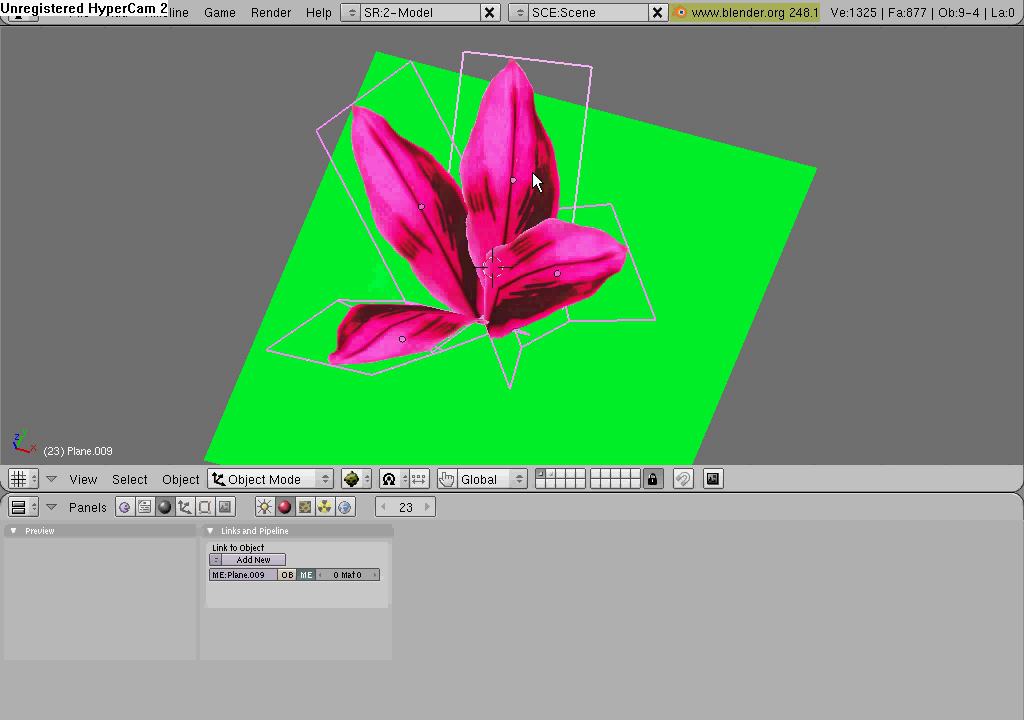
{"action": "key", "text": "KP_7"}
{"action": "key", "text": "shift+d"}
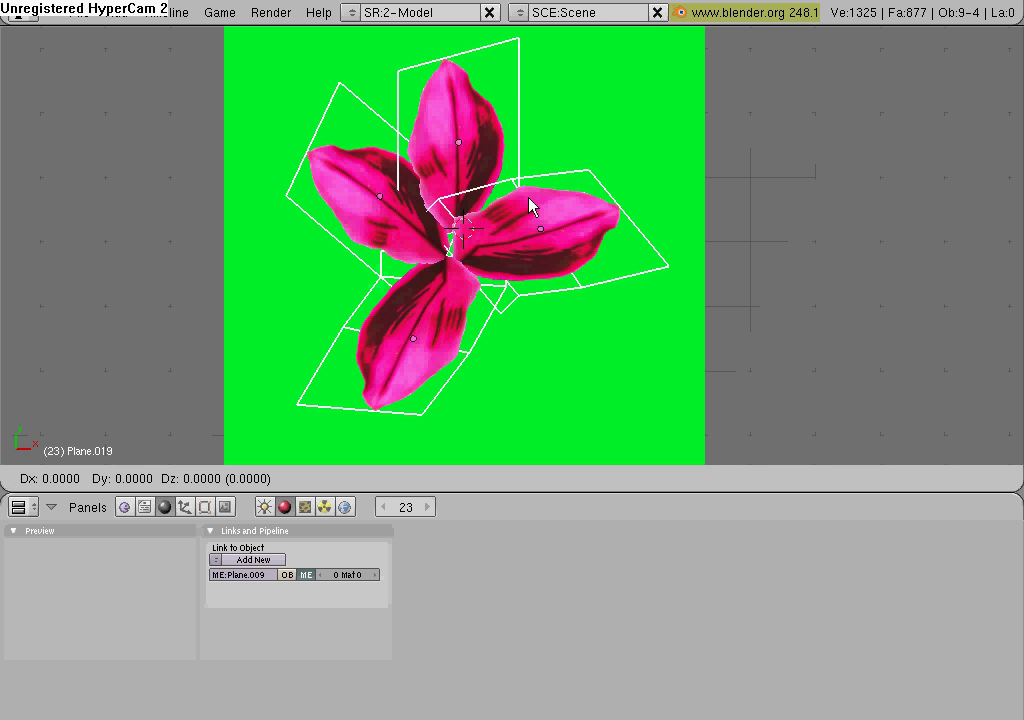
{"action": "key", "text": "r"}
{"action": "left_click", "coordinate": [503, 250]}
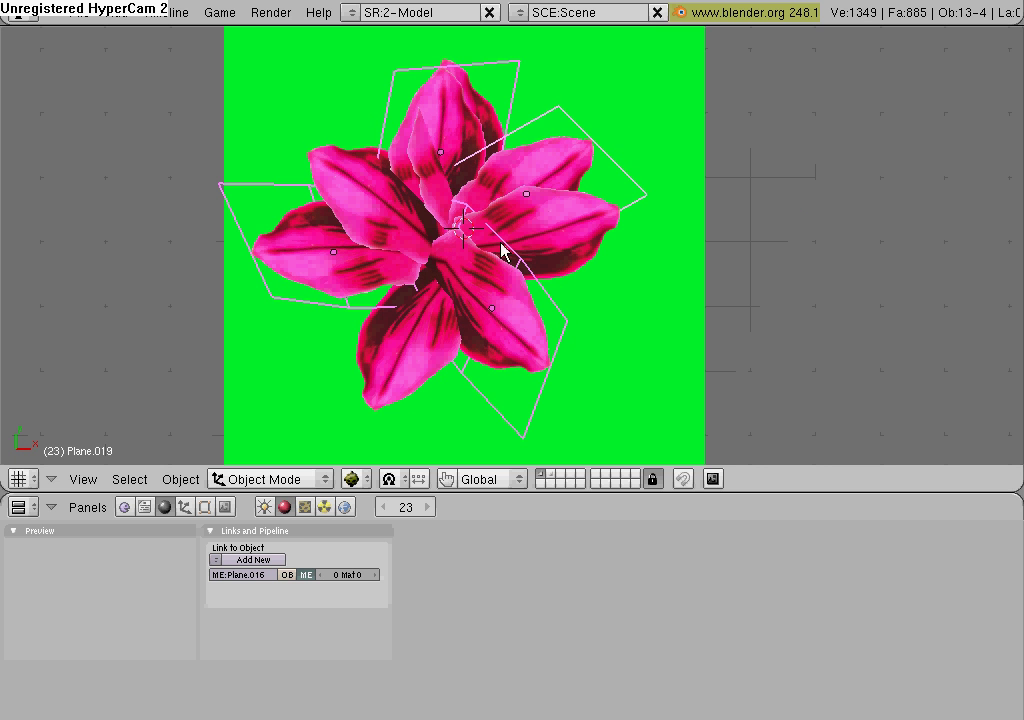
Shift the four duplicated leaves slightly in top view so their bases gather at the plant's center.
{"action": "middle_click_drag", "start_coordinate": [469, 354], "coordinate": [468, 280]}
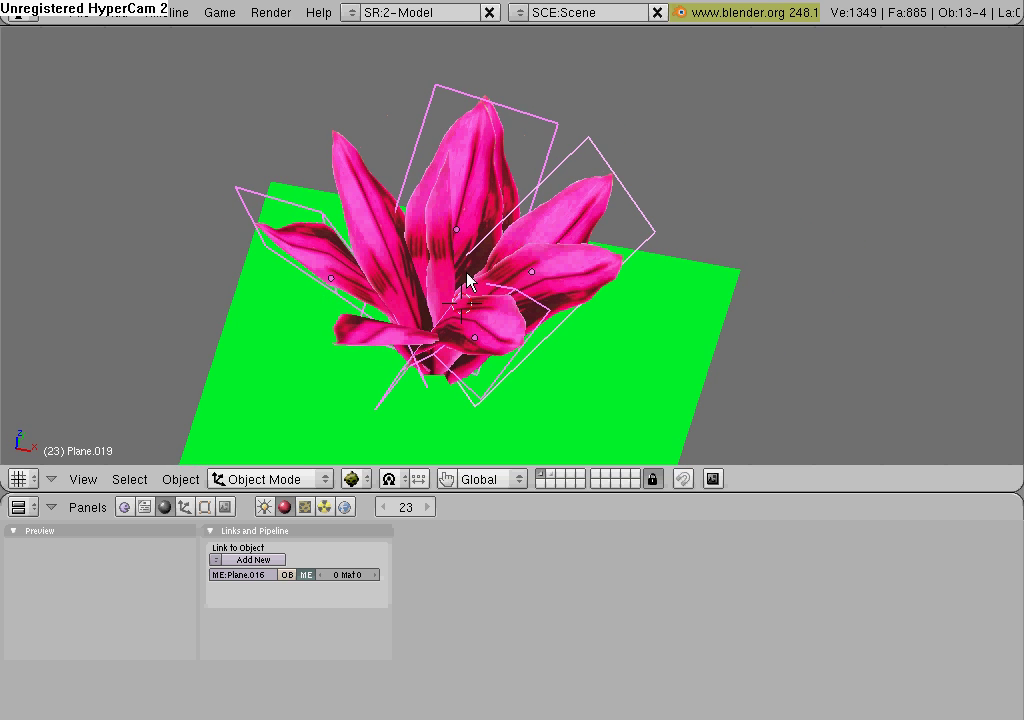
{"action": "key", "text": "KP_7"}
{"action": "key", "text": "g"}
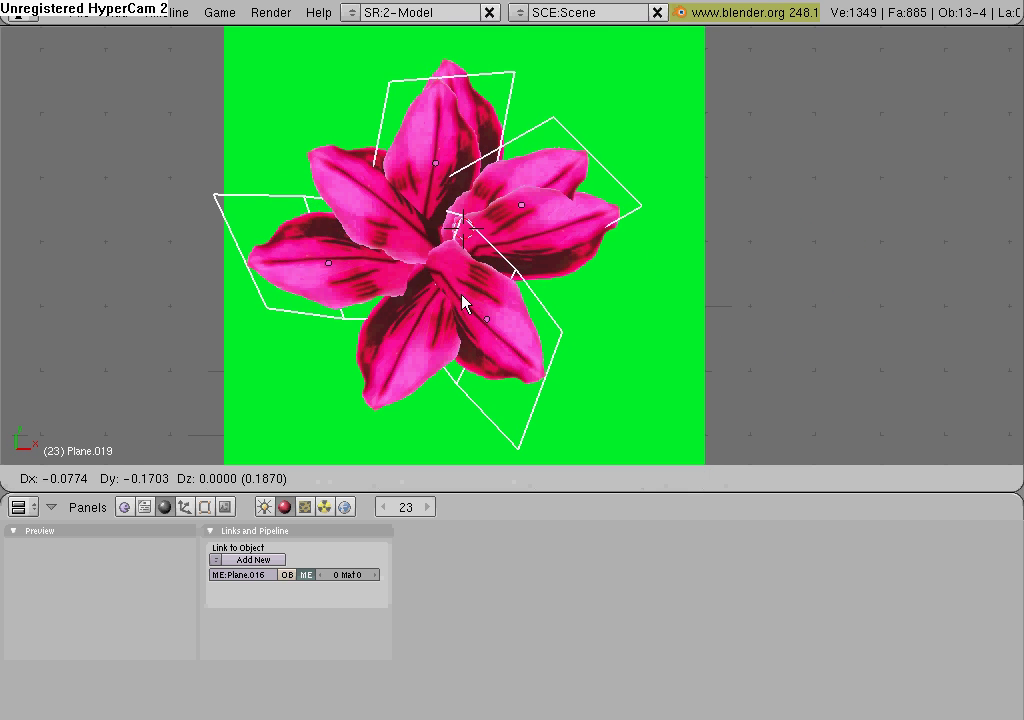
{"action": "left_click", "coordinate": [471, 299]}
Duplicate the upright inner leaf in top view, rotate the copy counterclockwise, and place it over the two side leaves.
{"action": "middle_click_drag", "start_coordinate": [471, 299], "coordinate": [449, 306]}
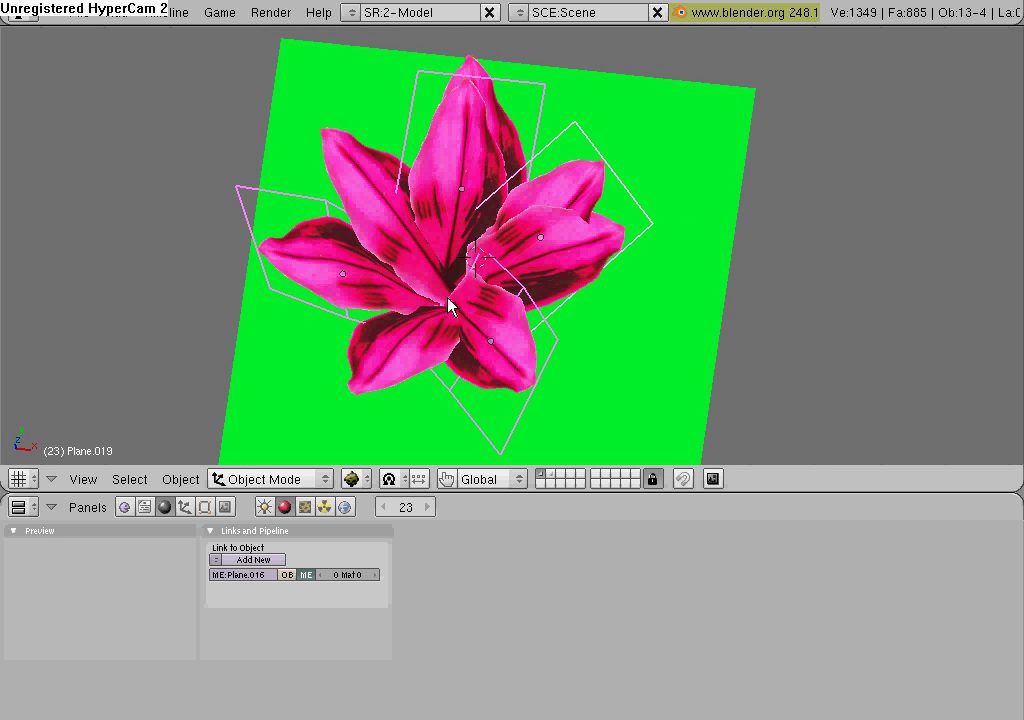
{"action": "right_click", "coordinate": [447, 177]}
{"action": "key", "text": "shift+d"}
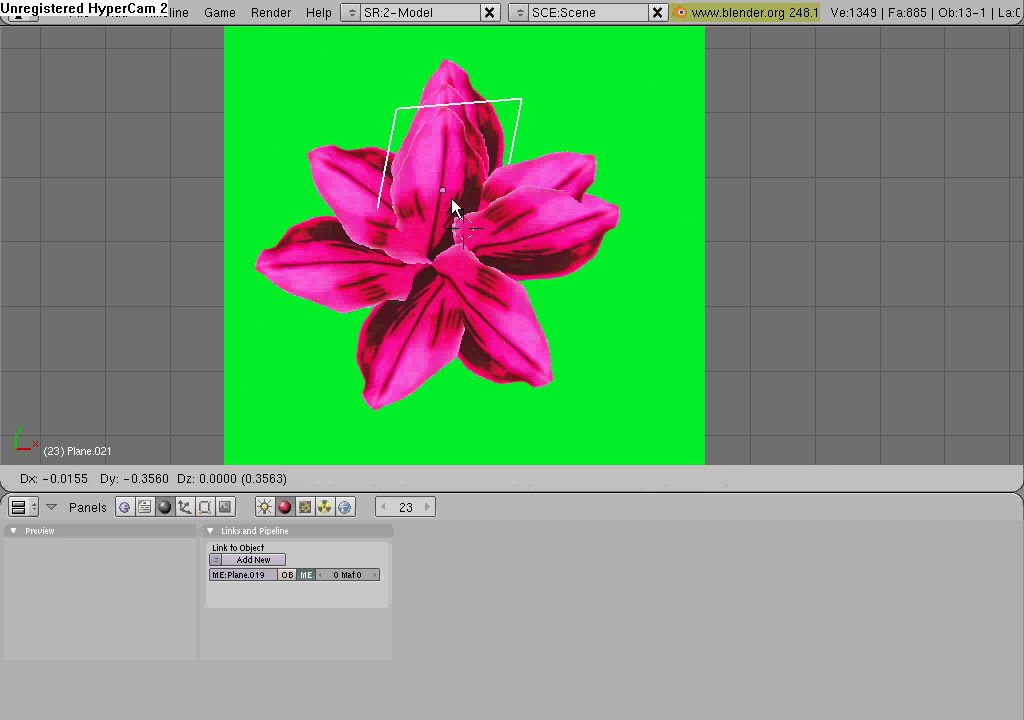
{"action": "left_click", "coordinate": [453, 213]}
{"action": "key", "text": "r"}
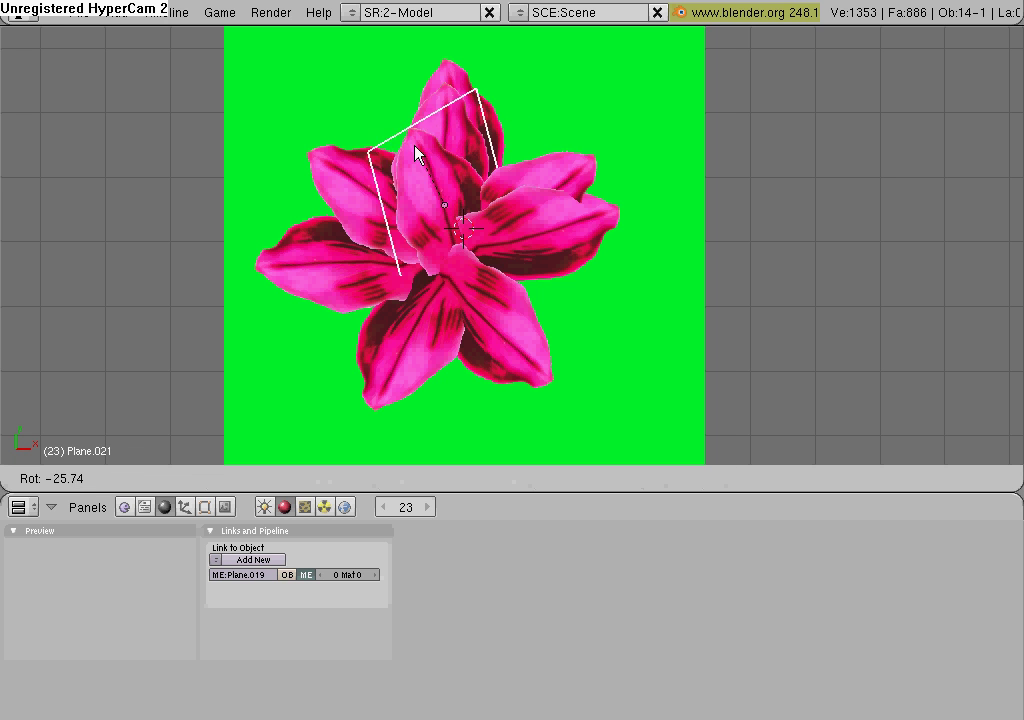
{"action": "left_click", "coordinate": [379, 183]}
{"action": "key", "text": "g"}
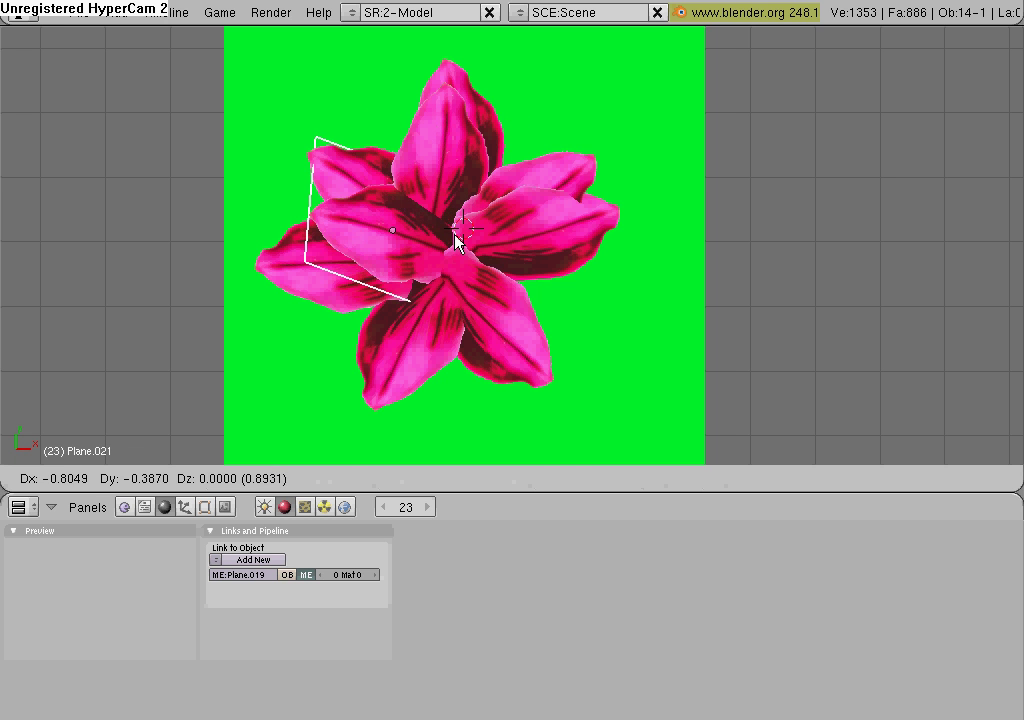
{"action": "left_click", "coordinate": [455, 235]}
Try to select all the plant's leaves by adding them to the selection one by one.
{"action": "middle_click_drag", "start_coordinate": [465, 342], "coordinate": [431, 204]}
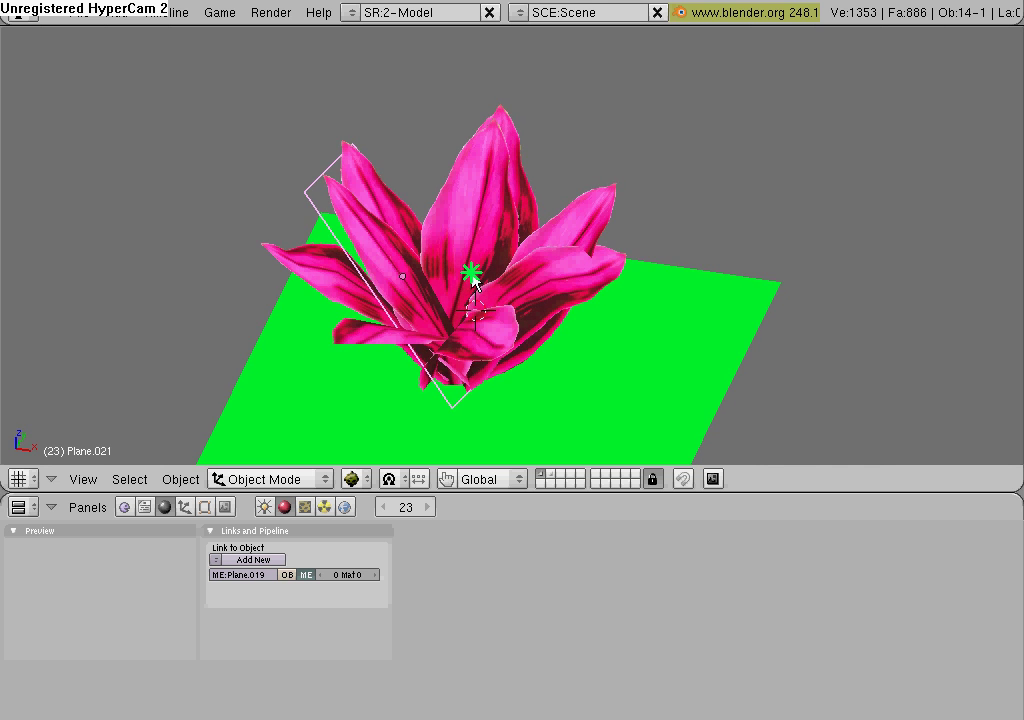
{"action": "middle_click_drag", "start_coordinate": [473, 281], "coordinate": [446, 290]}
{"action": "right_click", "coordinate": [553, 210], "text": "shift"}
{"action": "right_click", "coordinate": [560, 168], "text": "shift"}
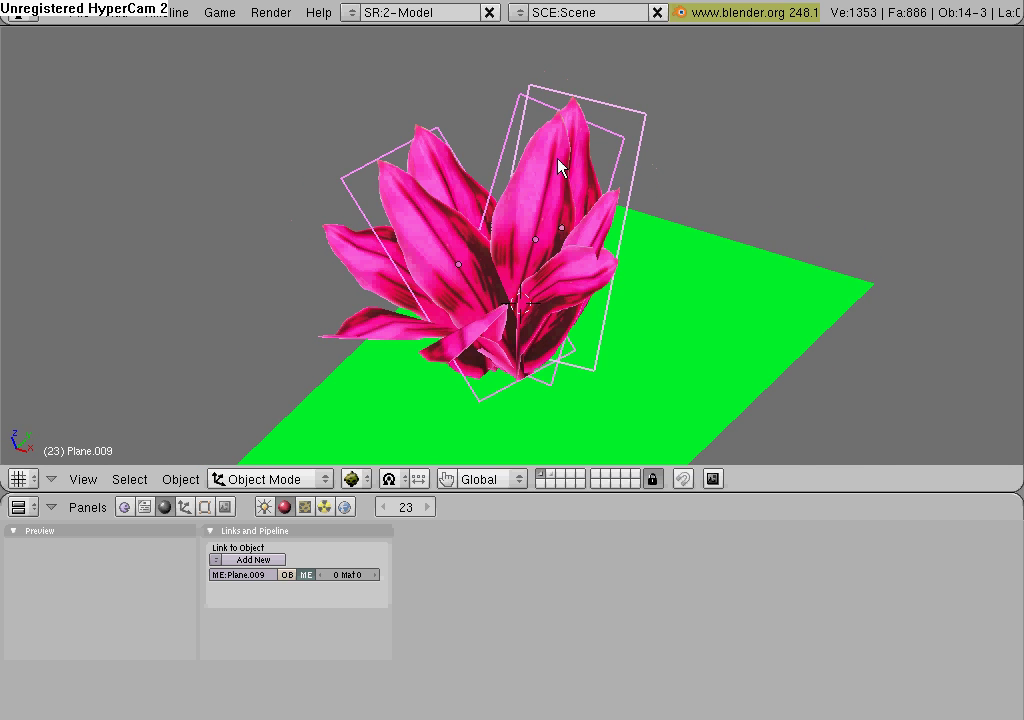
{"action": "right_click", "coordinate": [390, 273], "text": "shift"}
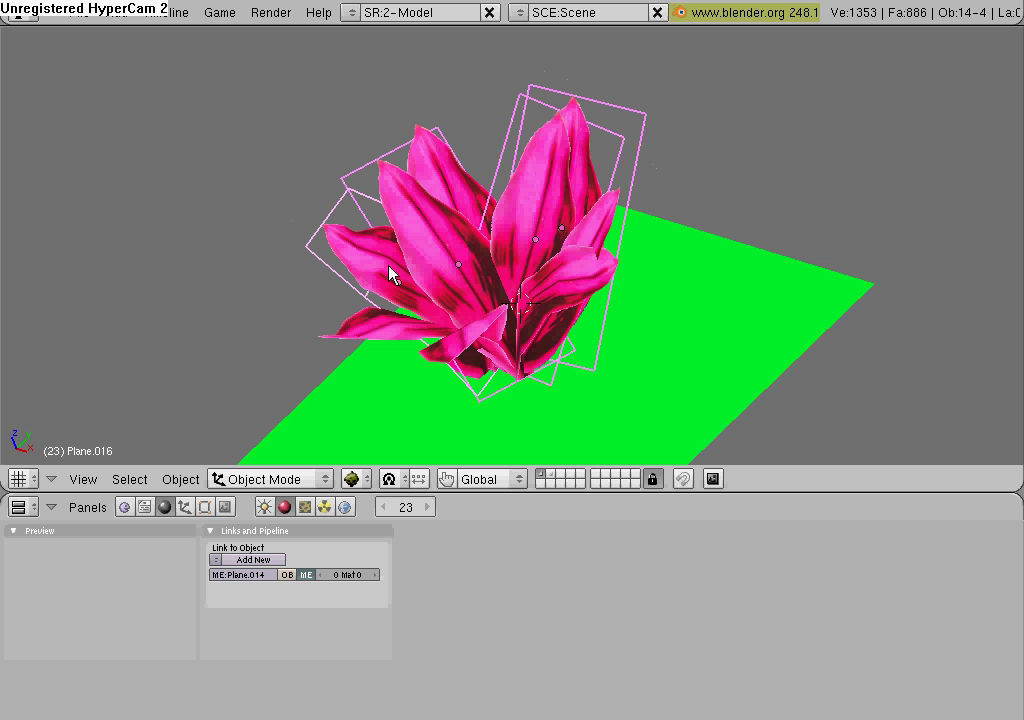
{"action": "right_click", "coordinate": [480, 348], "text": "shift"}
{"action": "right_click", "coordinate": [400, 336], "text": "shift"}
{"action": "right_click", "coordinate": [487, 267], "text": "shift"}
{"action": "right_click", "coordinate": [582, 258], "text": "shift"}
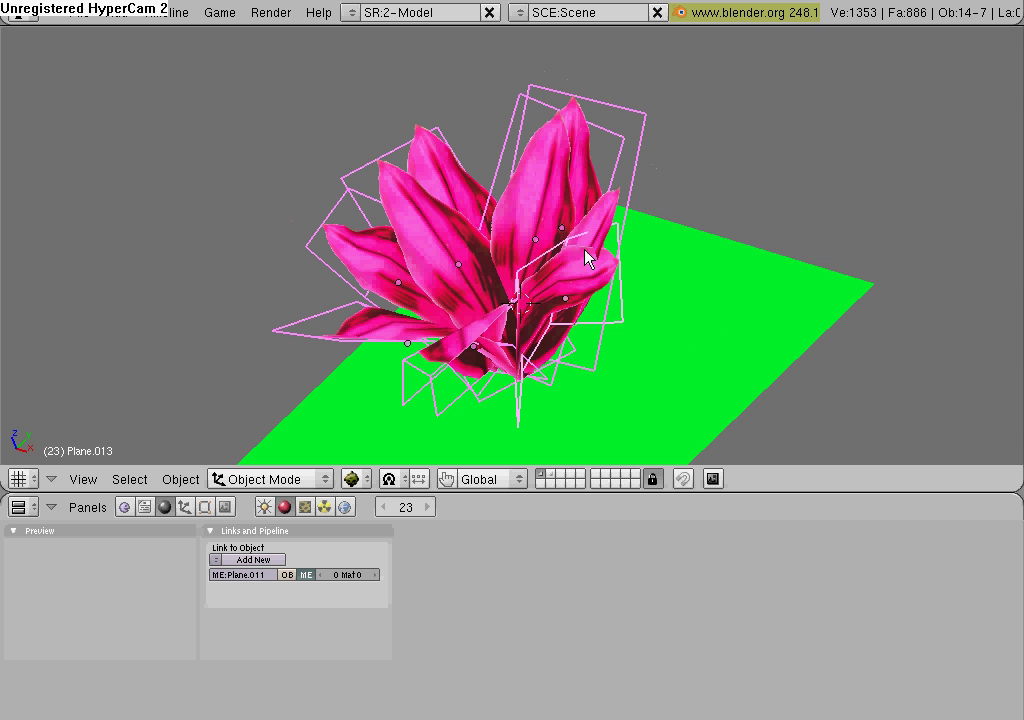
{"action": "right_click", "coordinate": [483, 225], "text": "shift"}
{"action": "right_click", "coordinate": [402, 309], "text": "shift"}
{"action": "right_click", "coordinate": [498, 293], "text": "shift"}
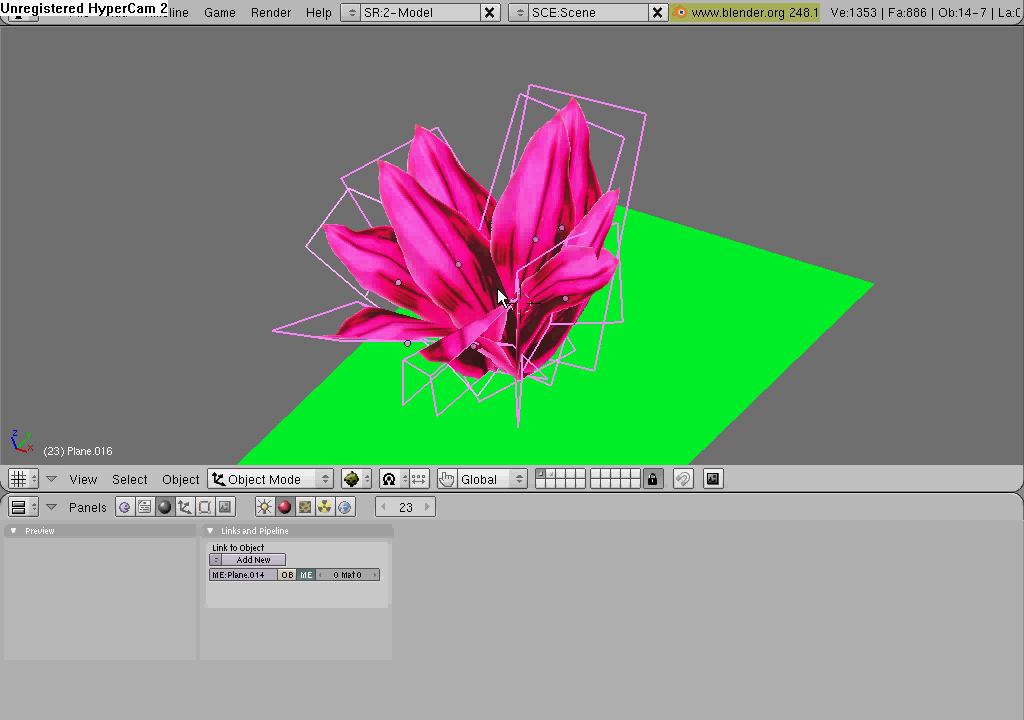
Try to add the missed leaves to the selection and test it by moving the leaves together.
{"action": "key", "text": "g"}
{"action": "key", "text": "Escape"}
{"action": "right_click", "coordinate": [548, 352], "text": "shift"}
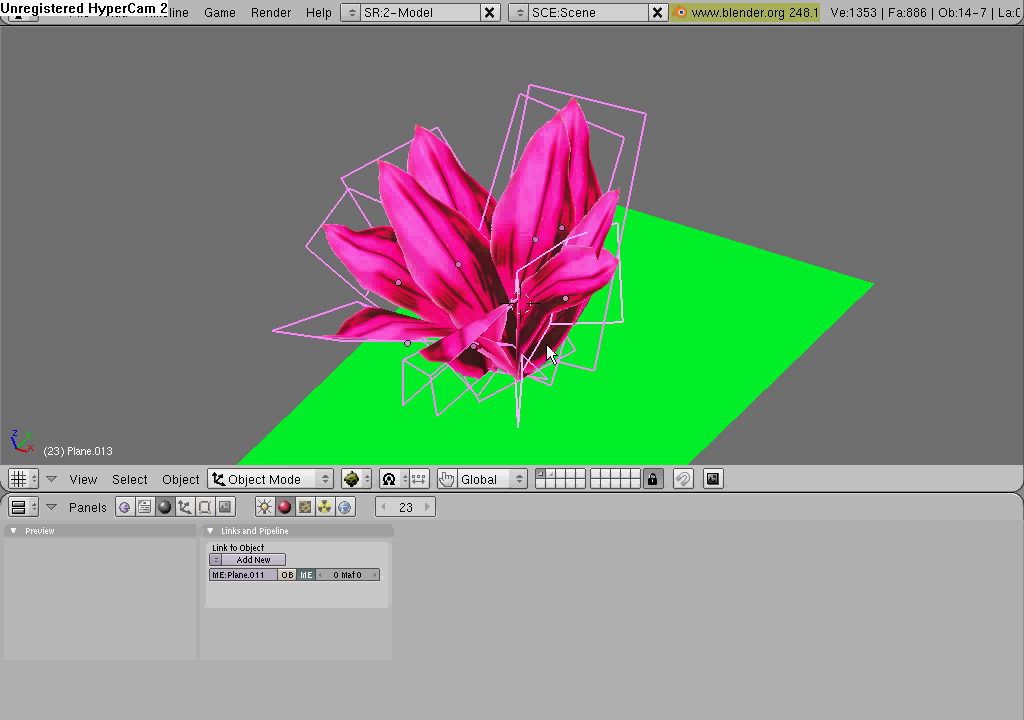
{"action": "right_click", "coordinate": [472, 230], "text": "shift"}
{"action": "key", "text": "g"}
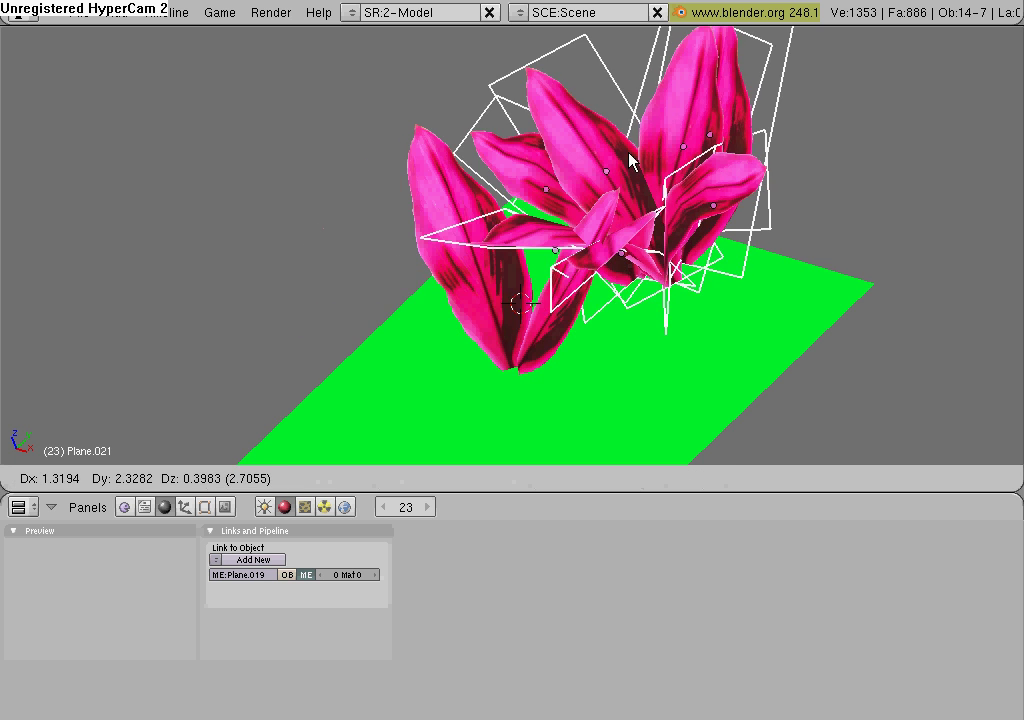
{"action": "key", "text": "Escape"}
Move the green ground plane down about 6 units along the global Z axis, clear of the leaves.
{"action": "right_click", "coordinate": [670, 377]}
{"action": "key", "text": "g"}
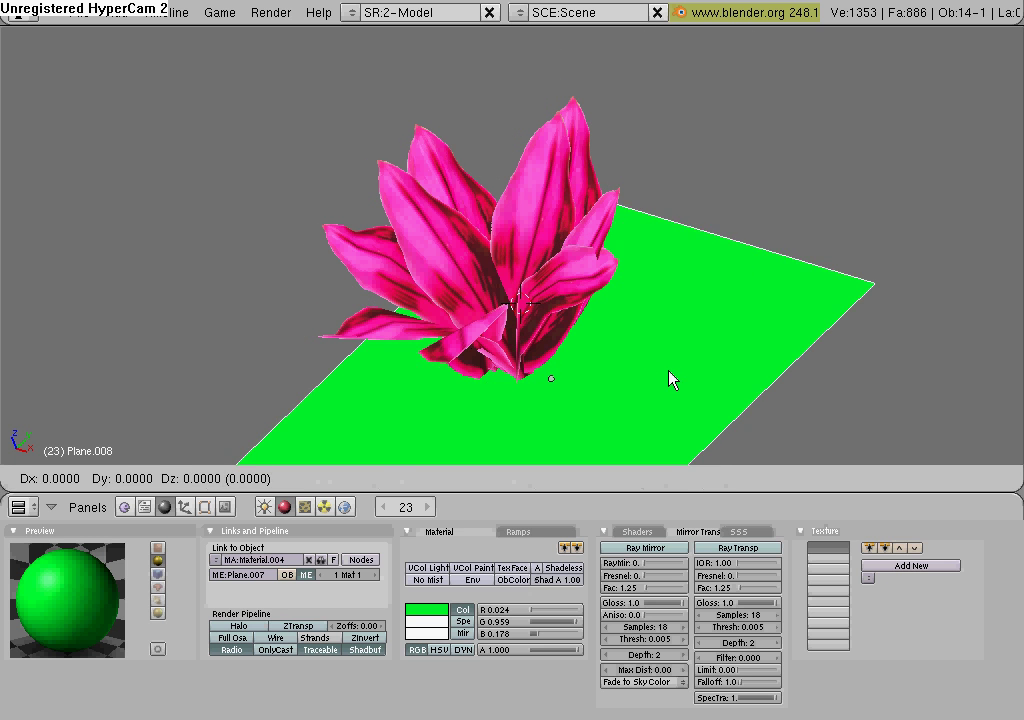
{"action": "key", "text": "z"}
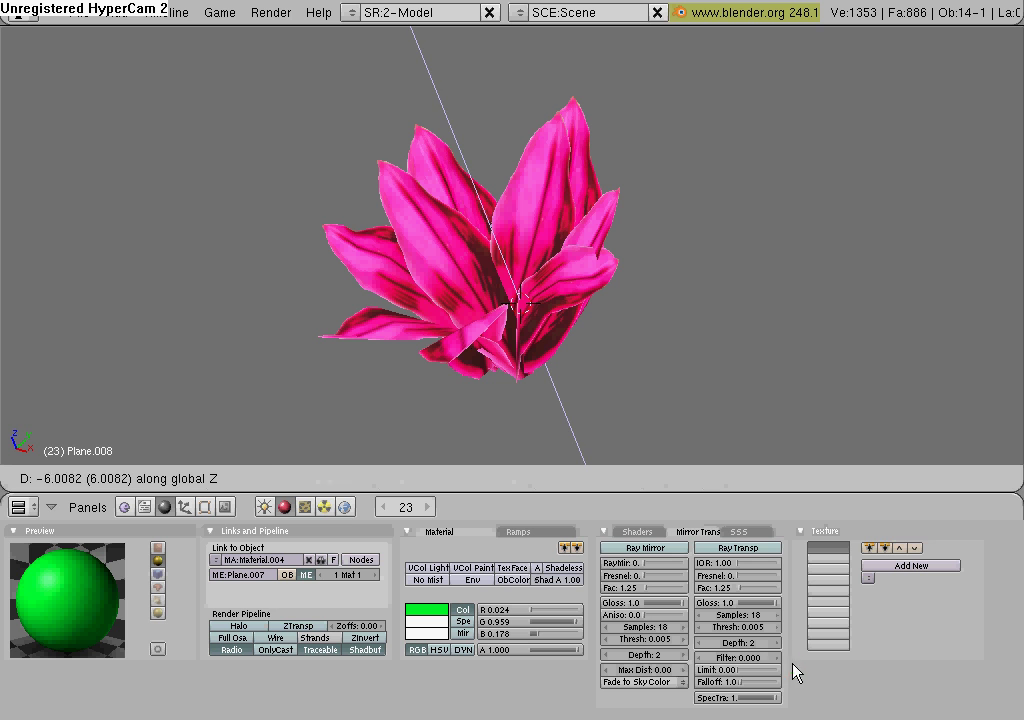
{"action": "left_click", "coordinate": [795, 672]}
Box-select all the plant's leaves and join the selected meshes into a single object.
{"action": "left_click", "coordinate": [651, 142]}
{"action": "left_click", "coordinate": [471, 346]}
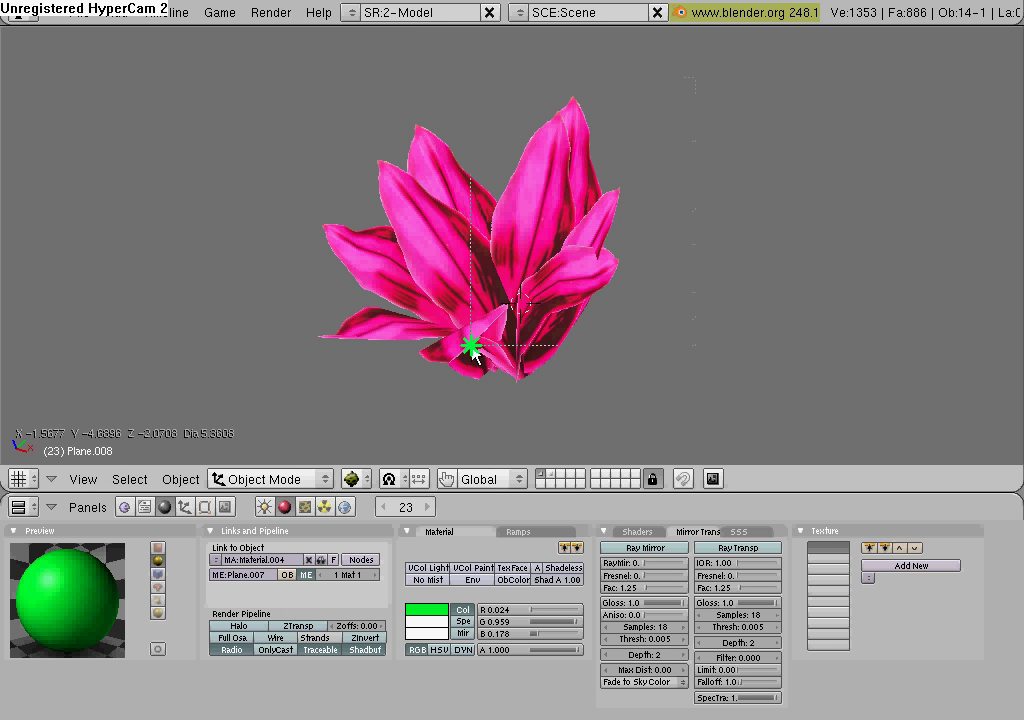
{"action": "left_click_drag", "start_coordinate": [475, 352], "coordinate": [250, 440]}
{"action": "key", "text": "a"}
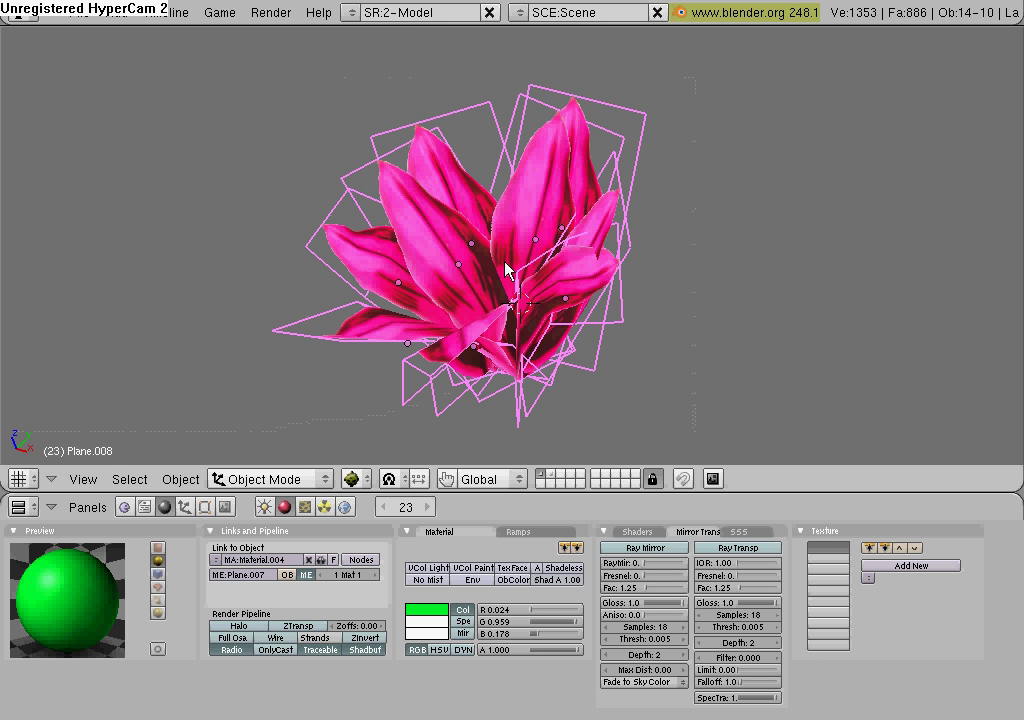
{"action": "key", "text": "ctrl+j"}
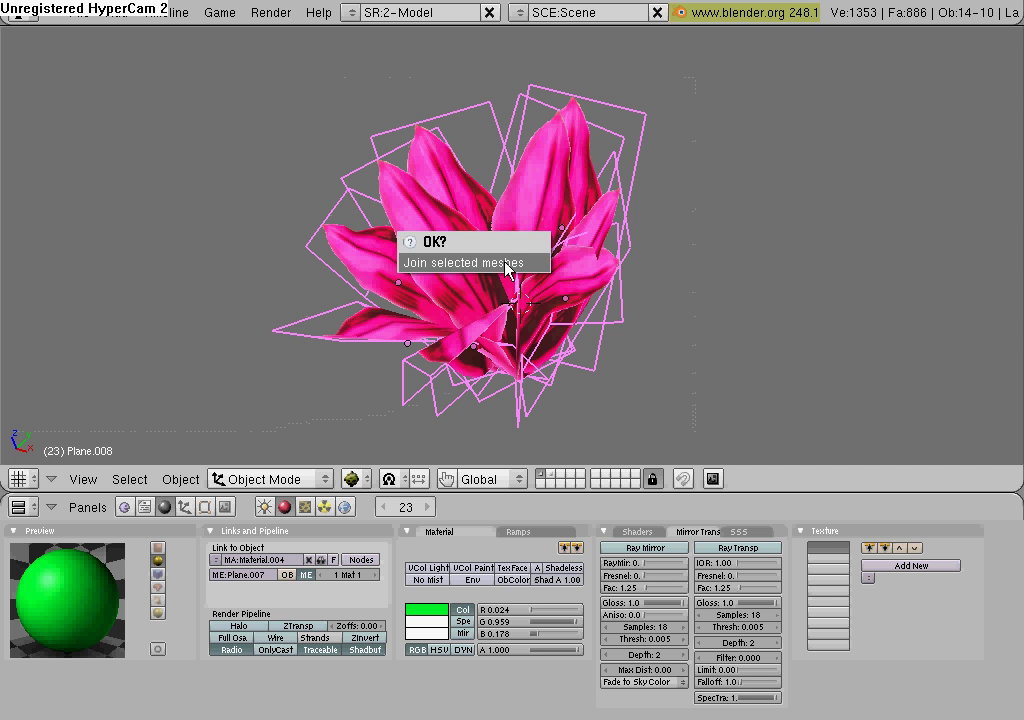
{"action": "left_click", "coordinate": [505, 263]}
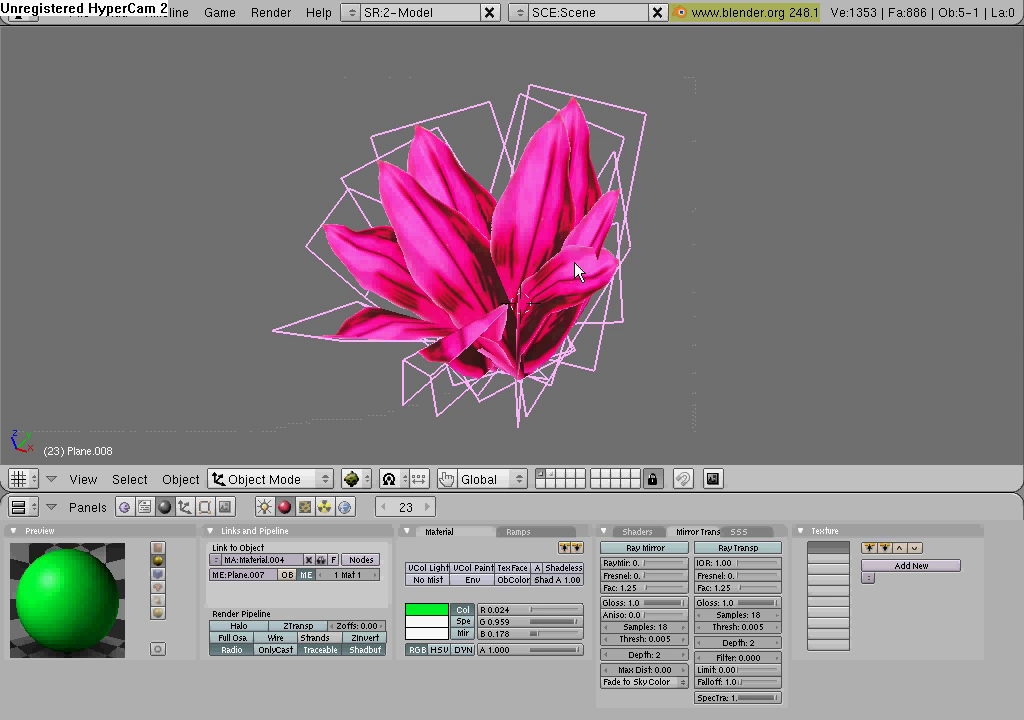
{"action": "key", "text": "g"}
{"action": "key", "text": "Escape"}
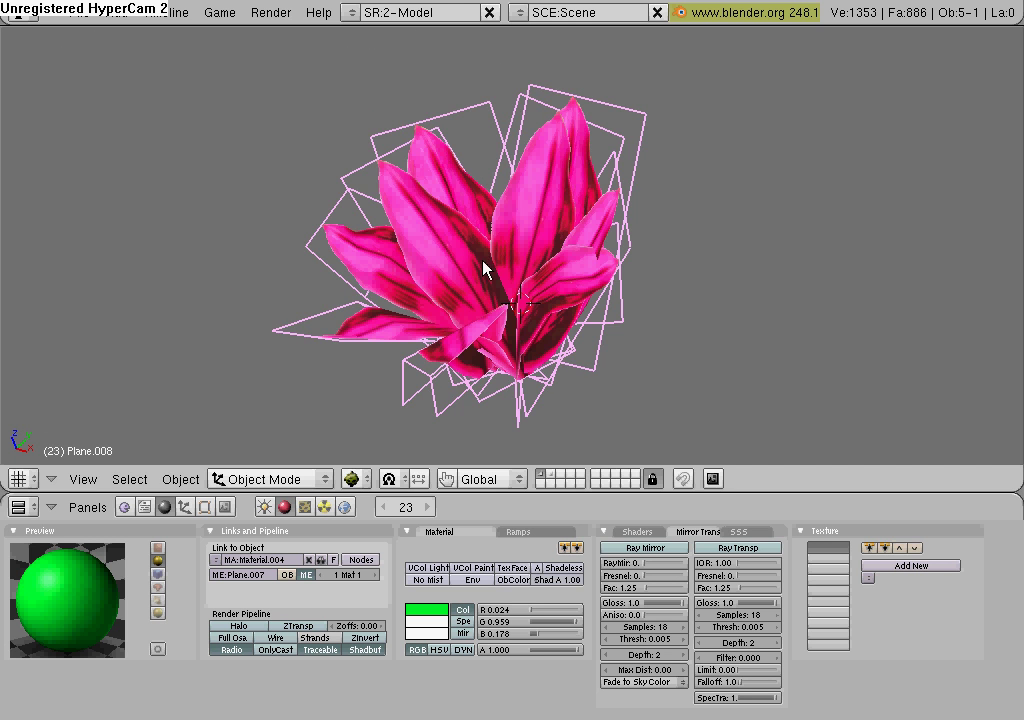